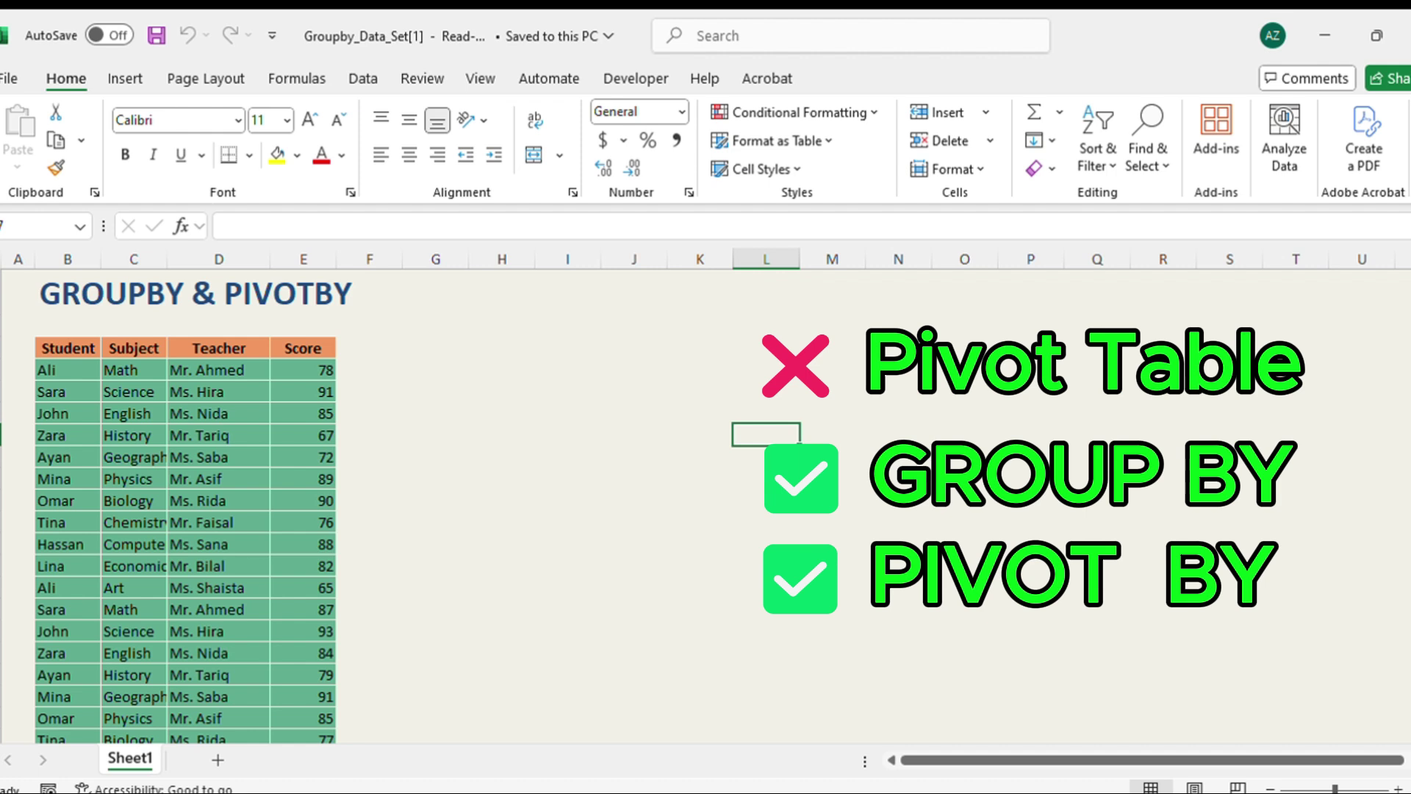
Start a GROUPBY formula in cell G3 with the Student column B3:B33 as its row fields.
left_click(435, 347)
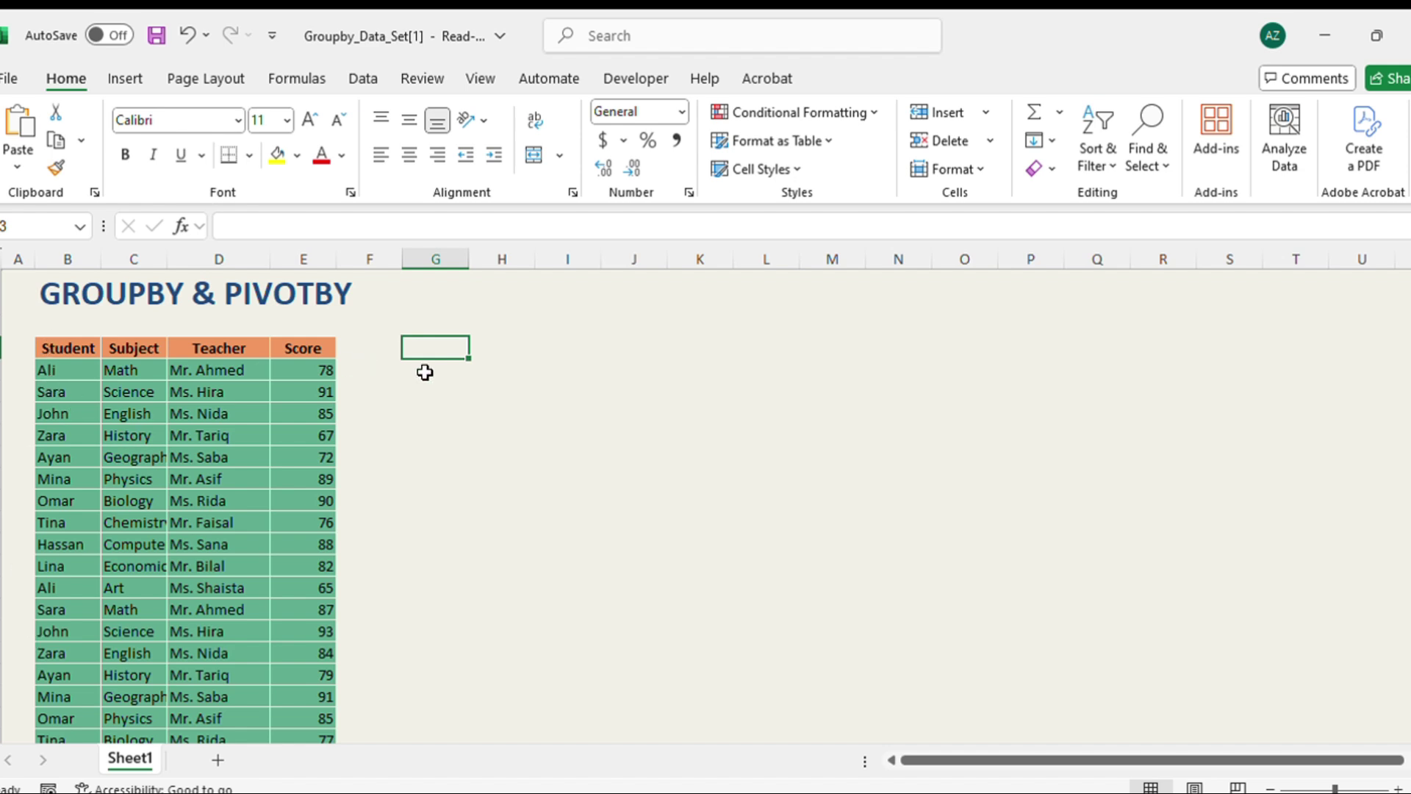
type("=GROUPBY(")
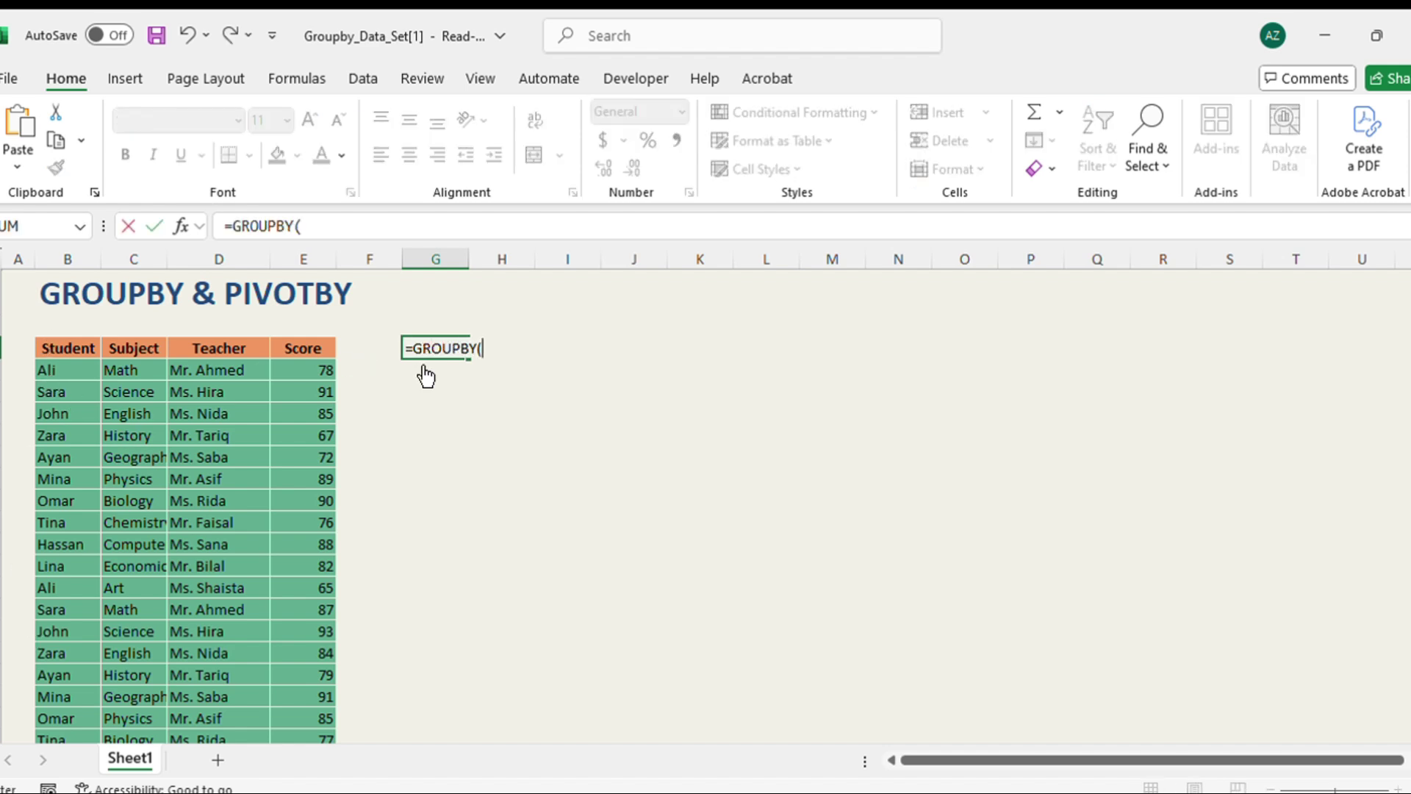
left_click(58, 348)
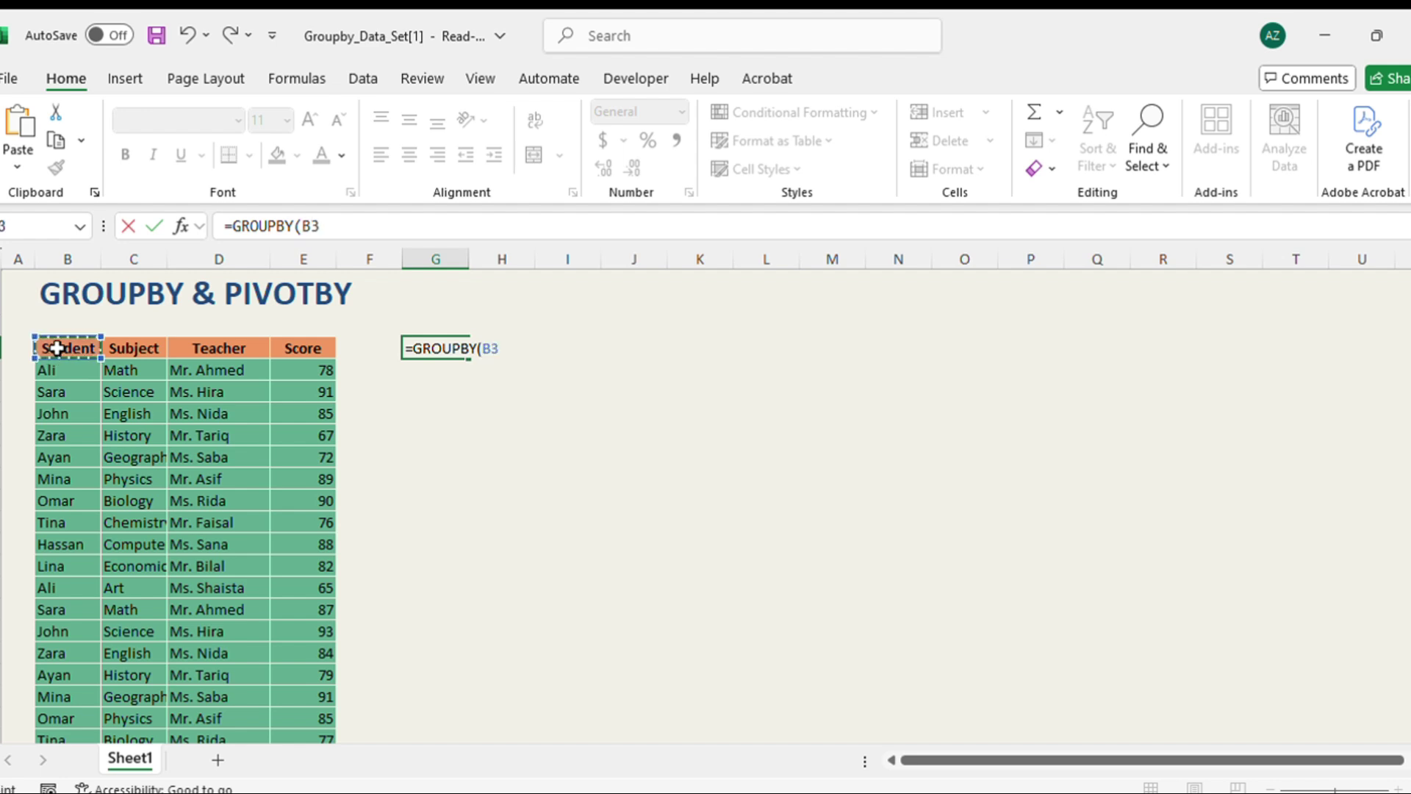
key("ctrl+shift+Down")
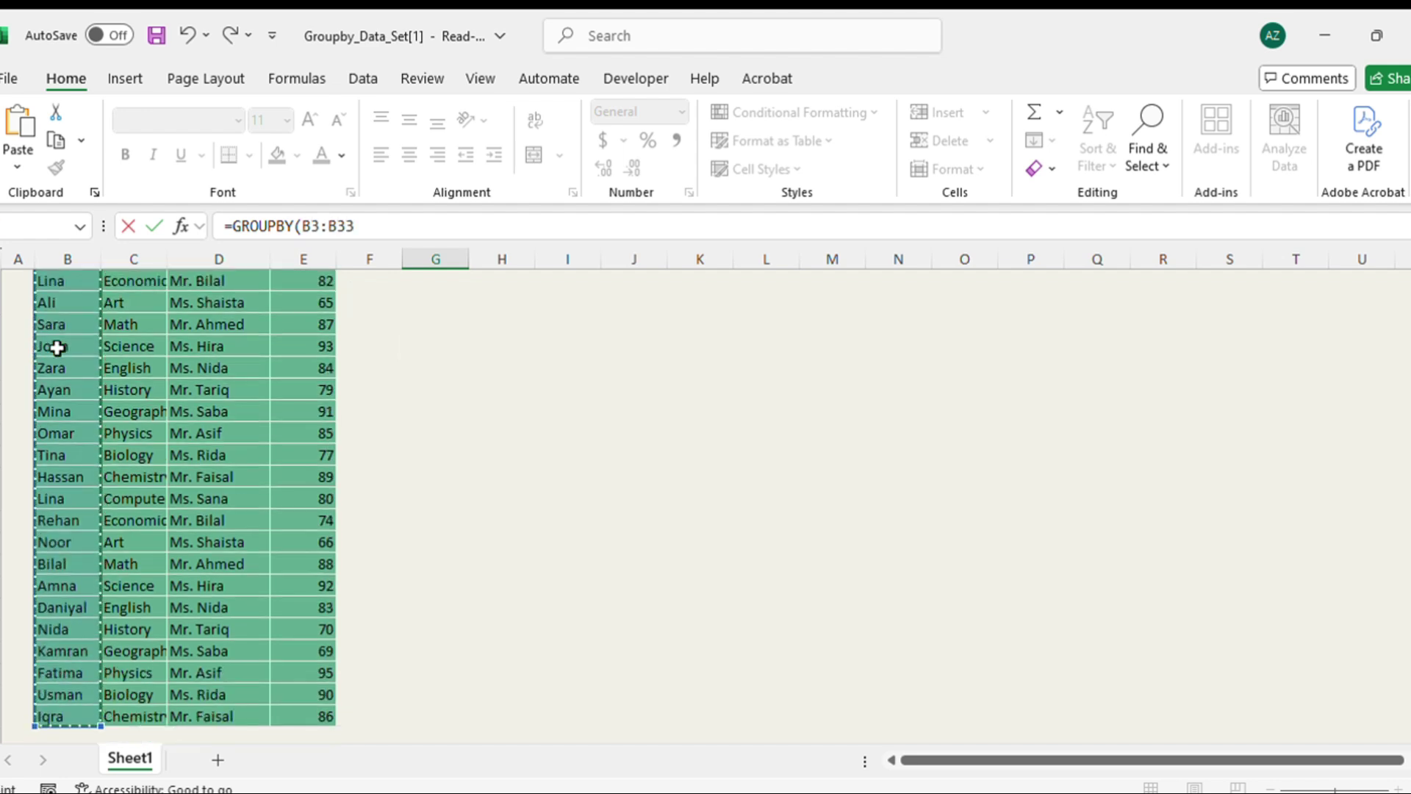
type(",")
scroll(132, 410, "up", 5)
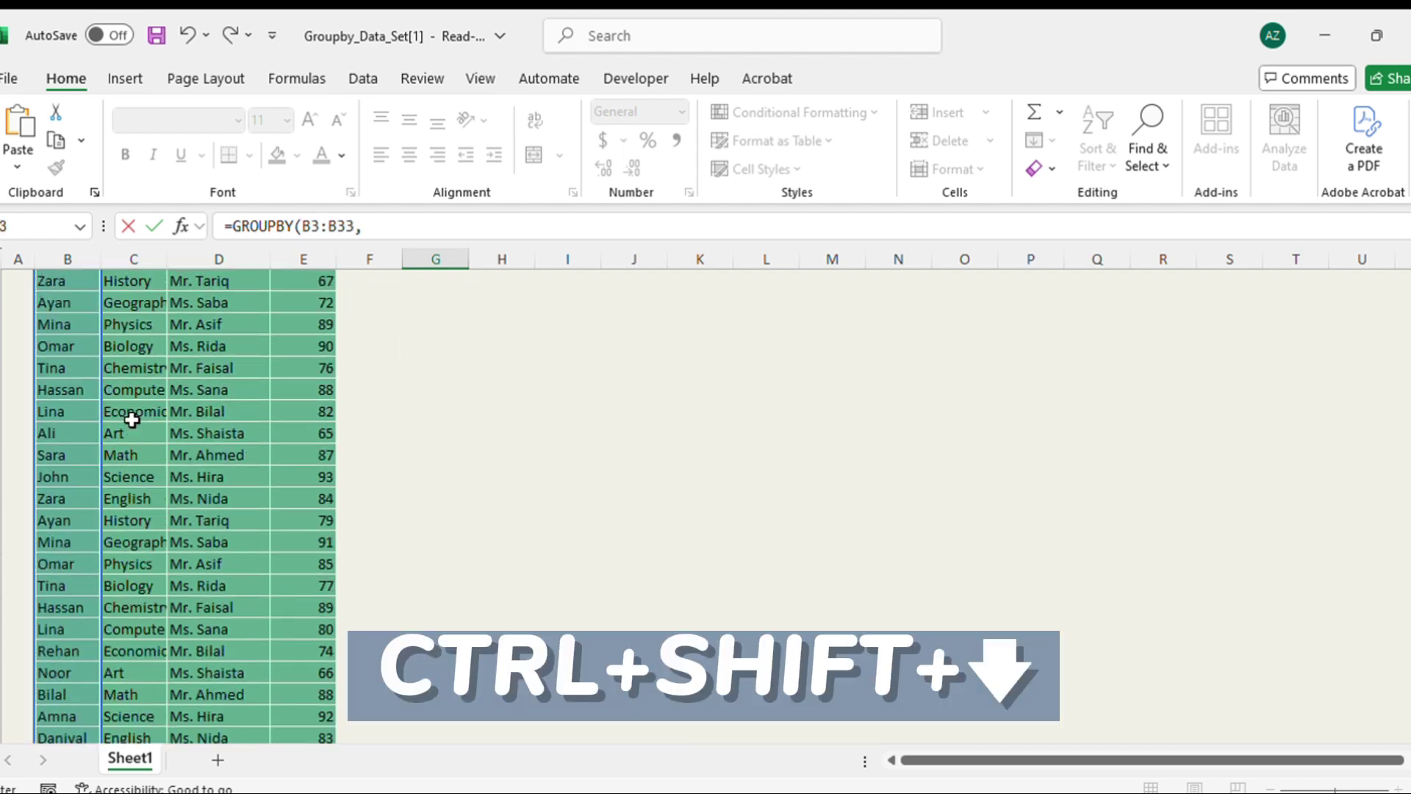
Complete the student GROUPBY formula with the Score column E3:E33 as values and SUM as the function.
left_click(310, 350)
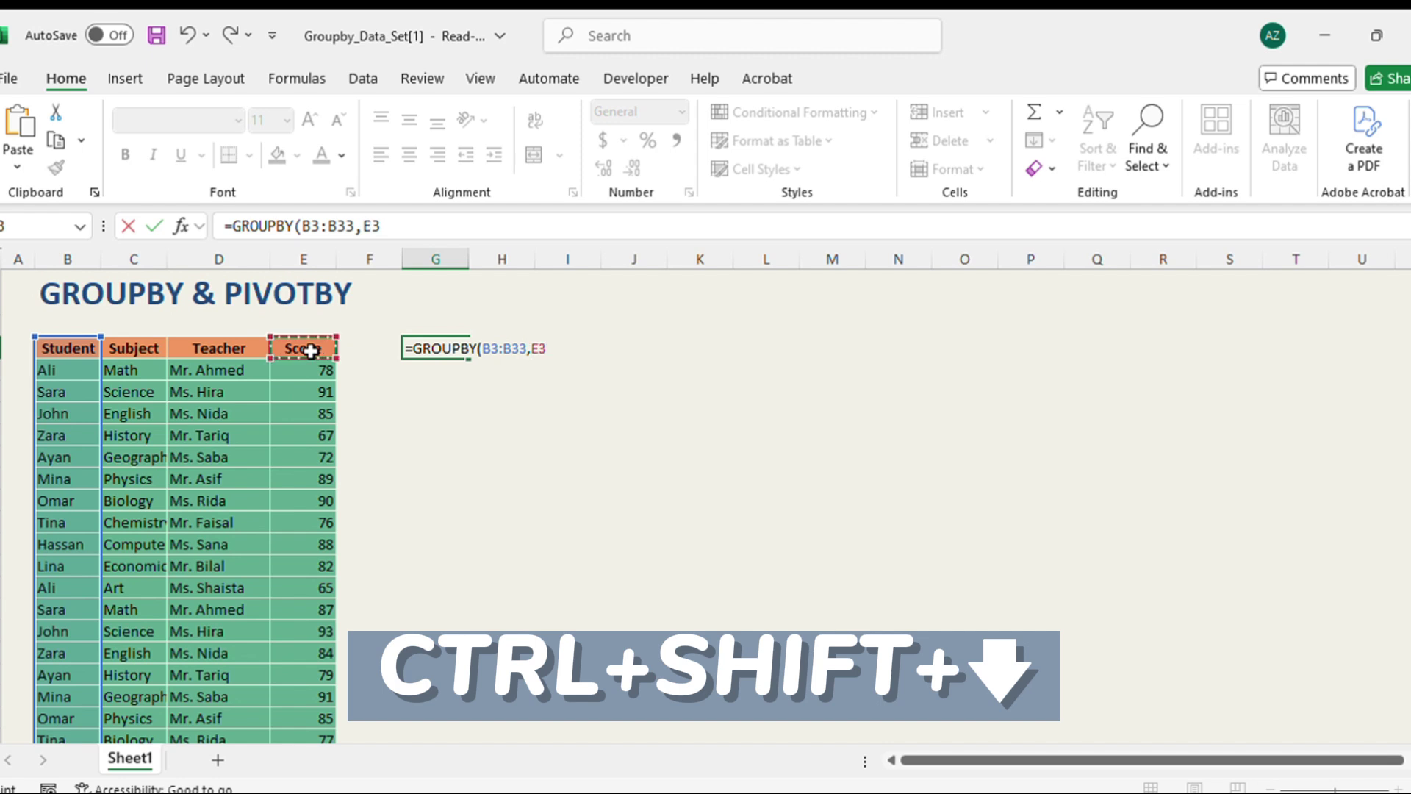
key("ctrl+shift+Down")
type(",")
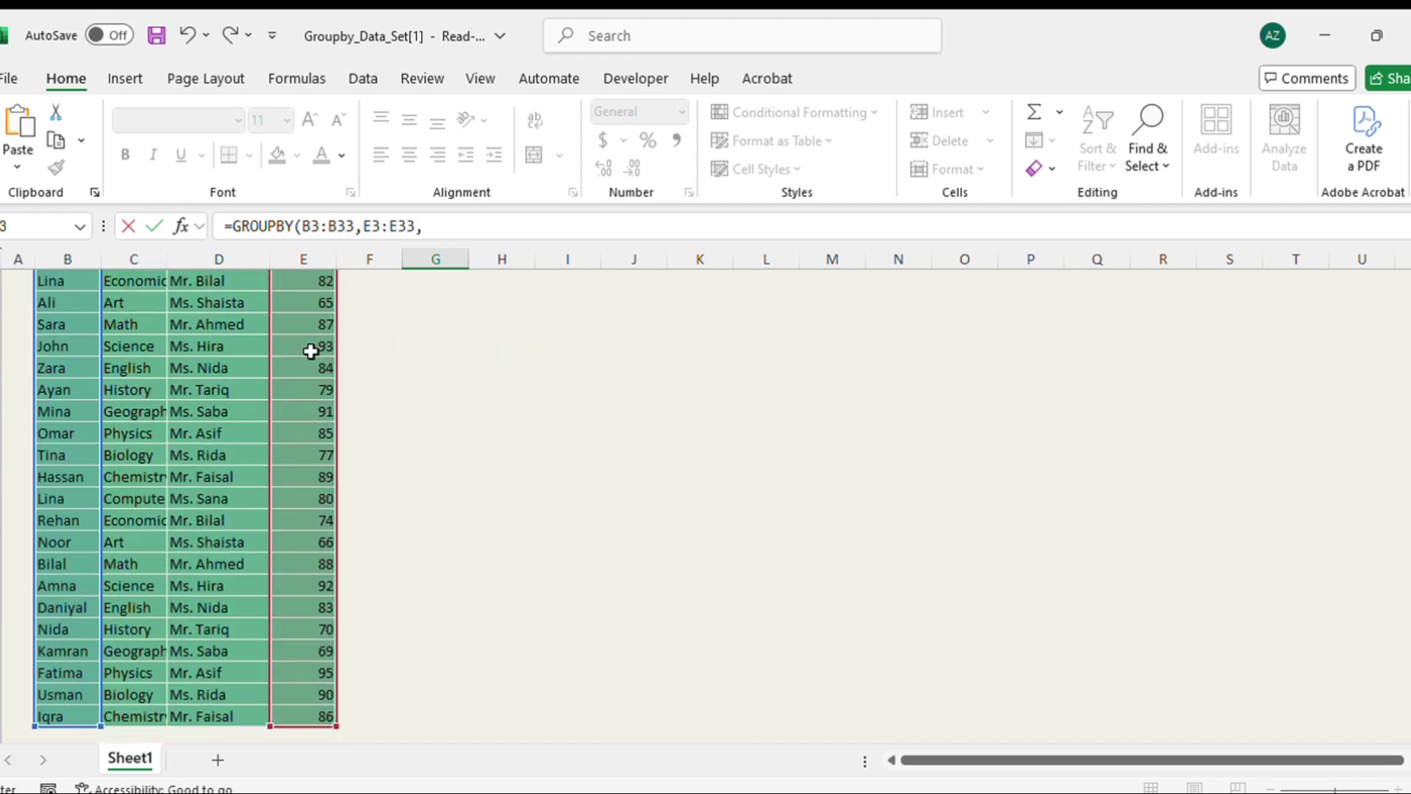
type("SUM)")
key("Return")
scroll(316, 360, "up", 4)
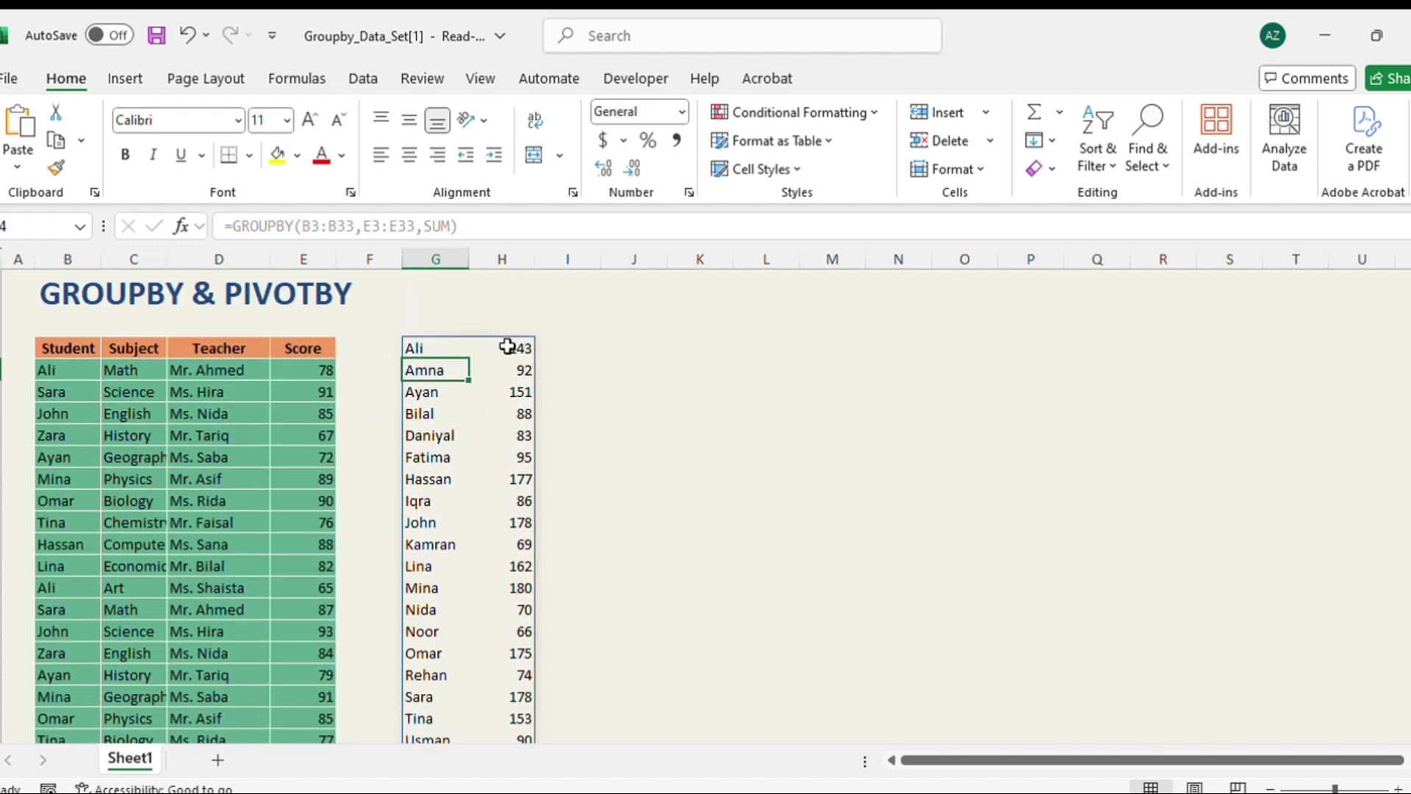
Examine the grouped score totals per student and the formula in G3 that produces them.
left_click_drag(434, 346, 497, 347)
left_click_drag(409, 371, 500, 371)
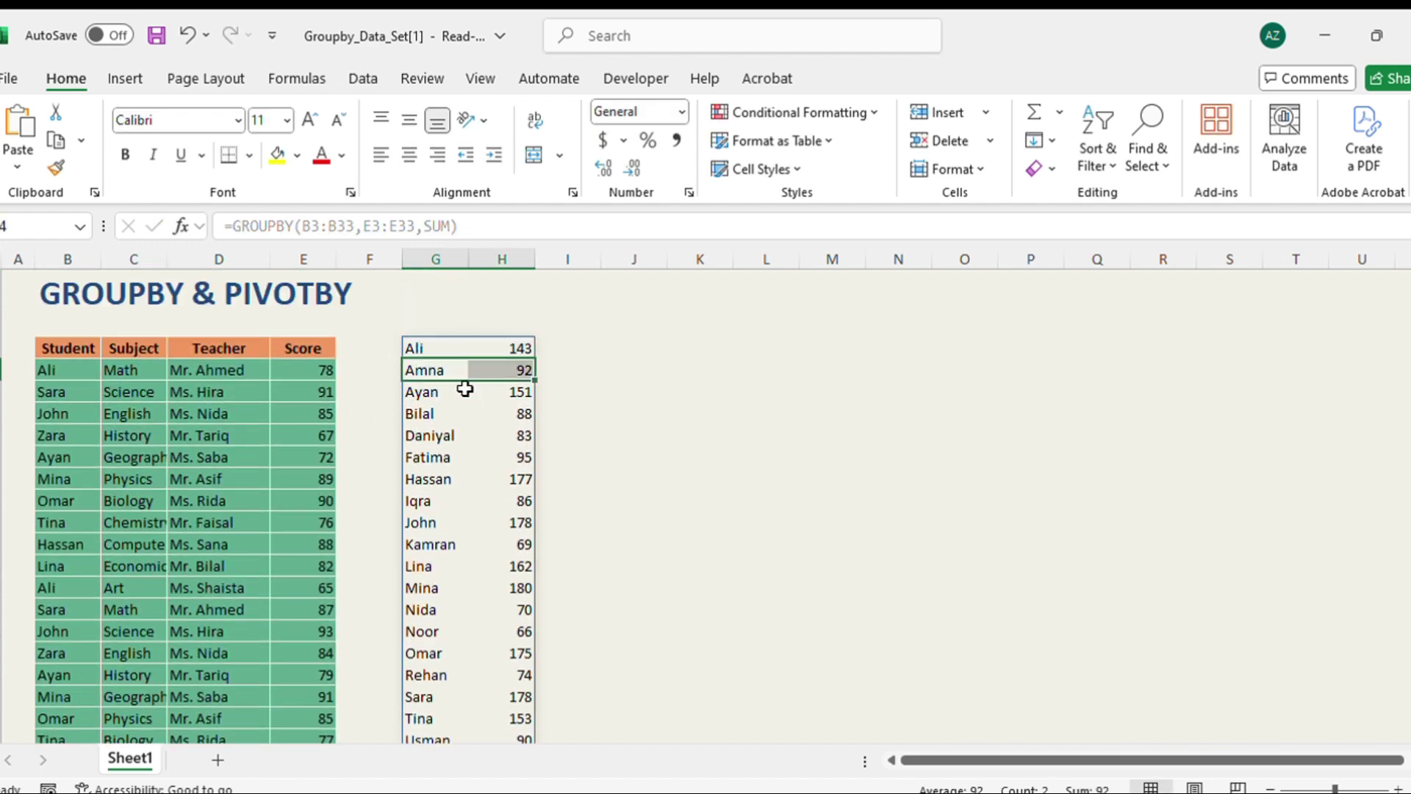
left_click(431, 390)
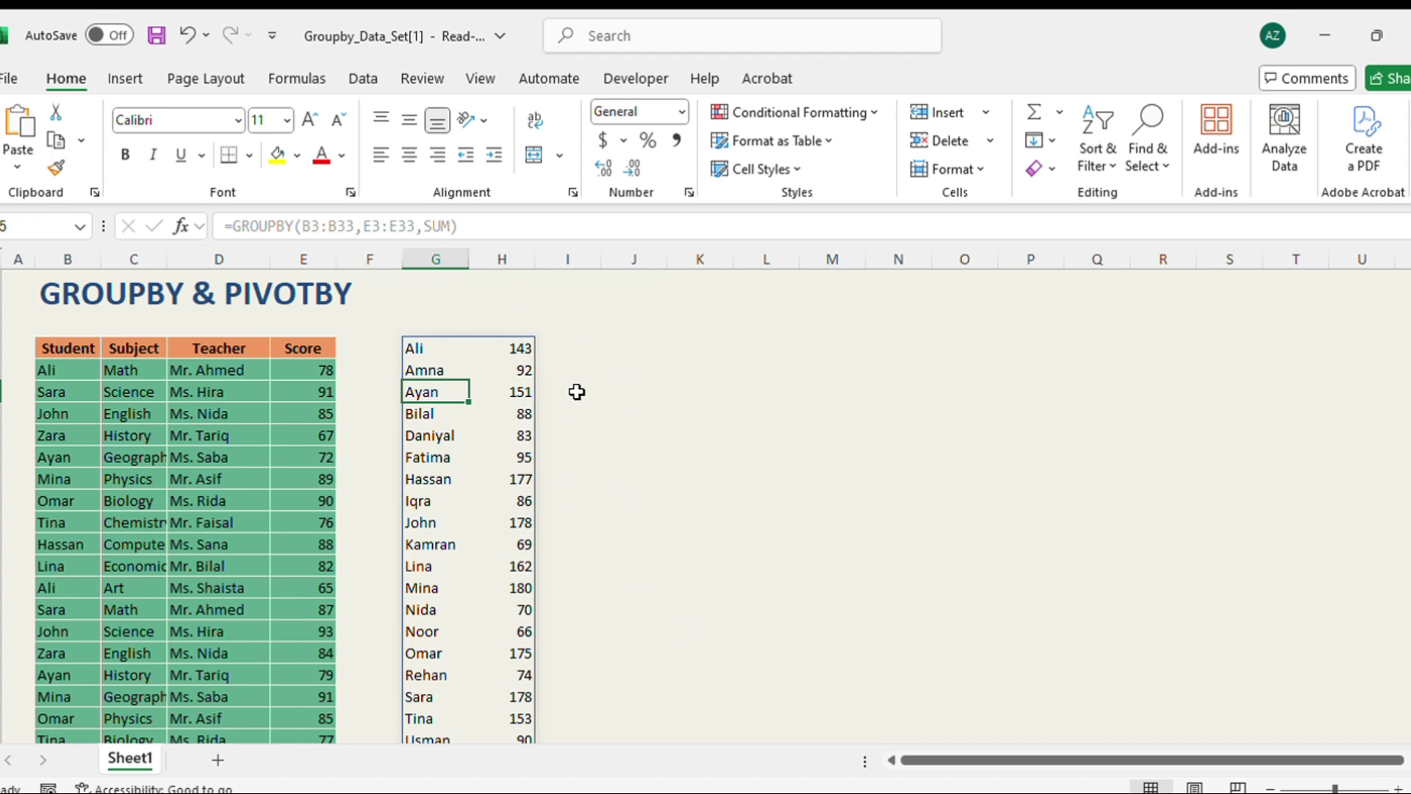
left_click(420, 347)
double_click(423, 348)
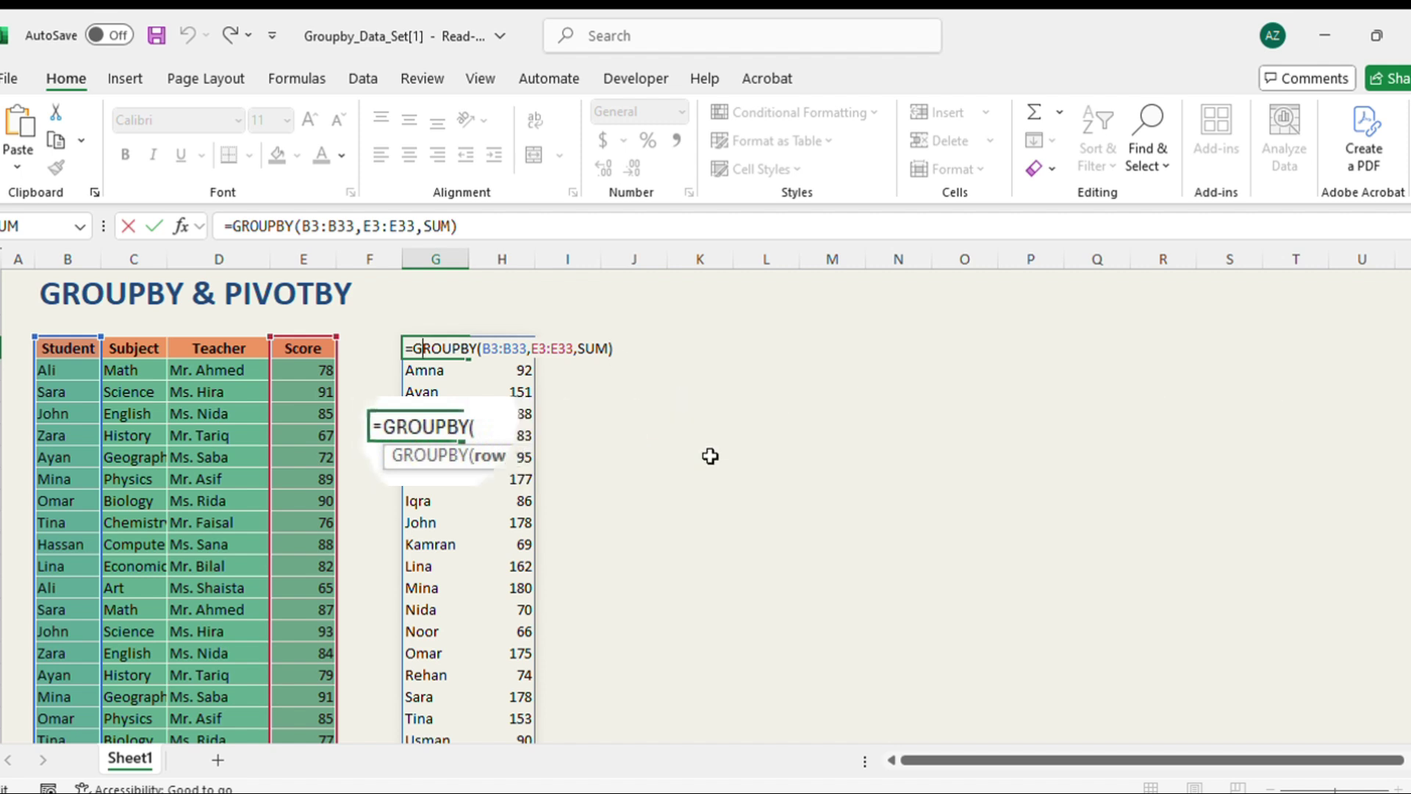
key("ctrl+Return")
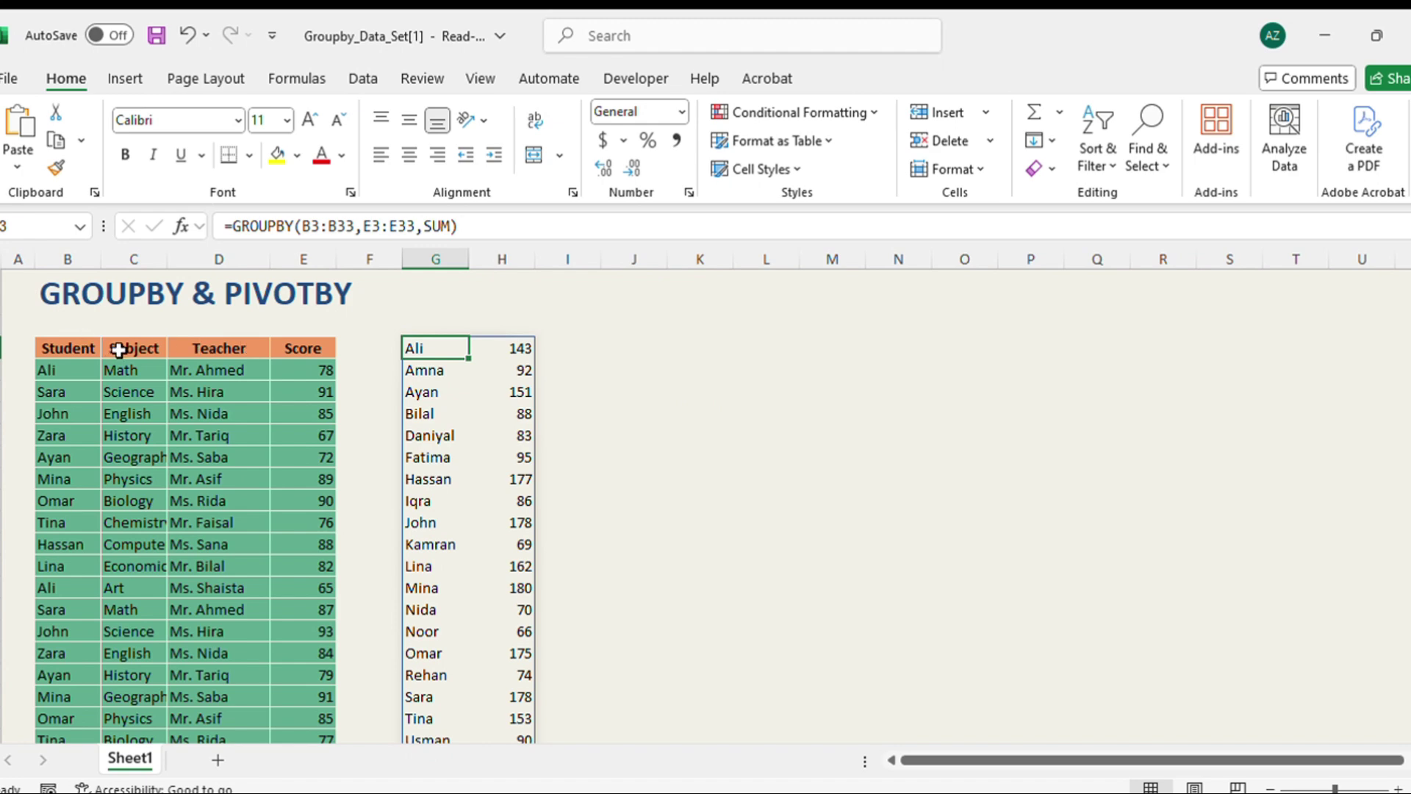
scroll(498, 576, "down", 3)
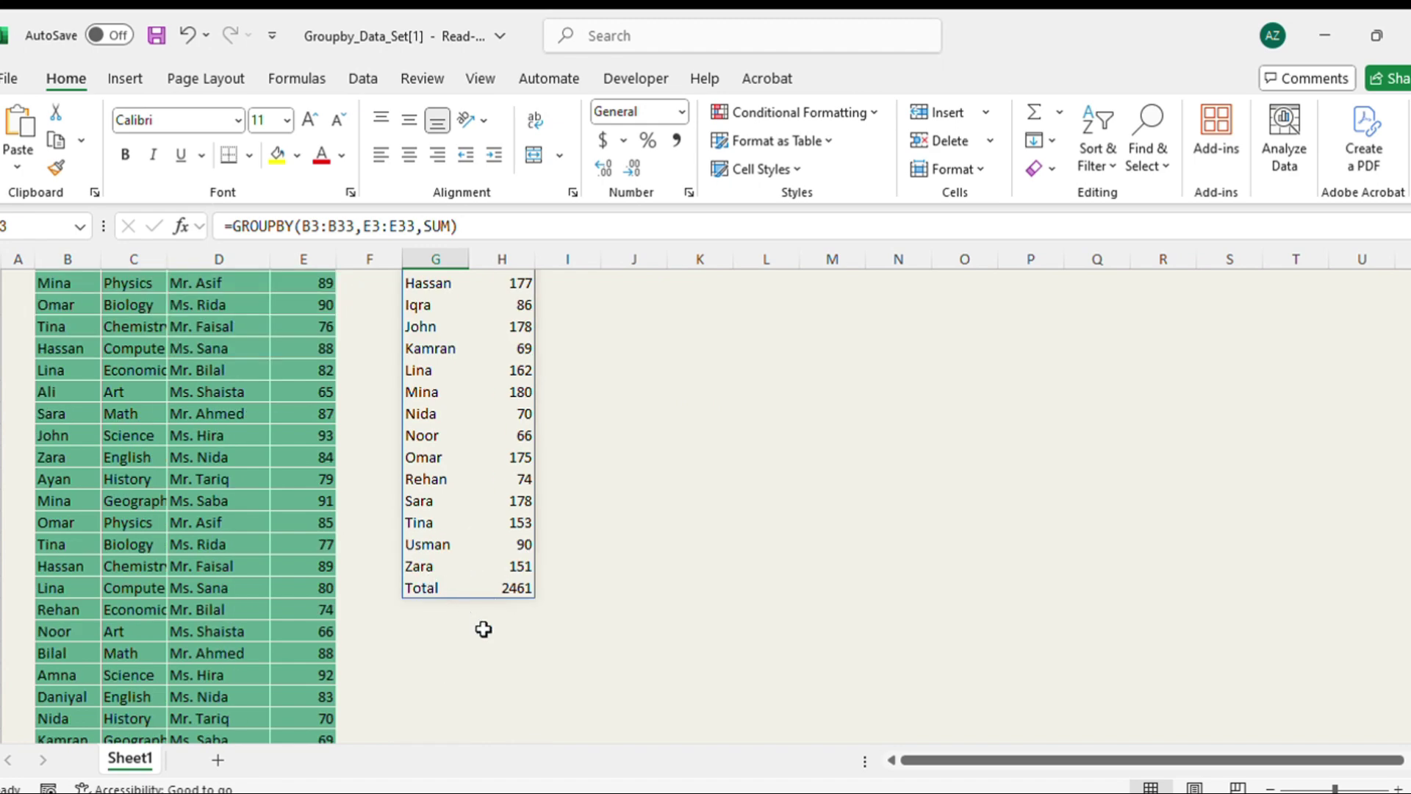
scroll(482, 630, "up", 3)
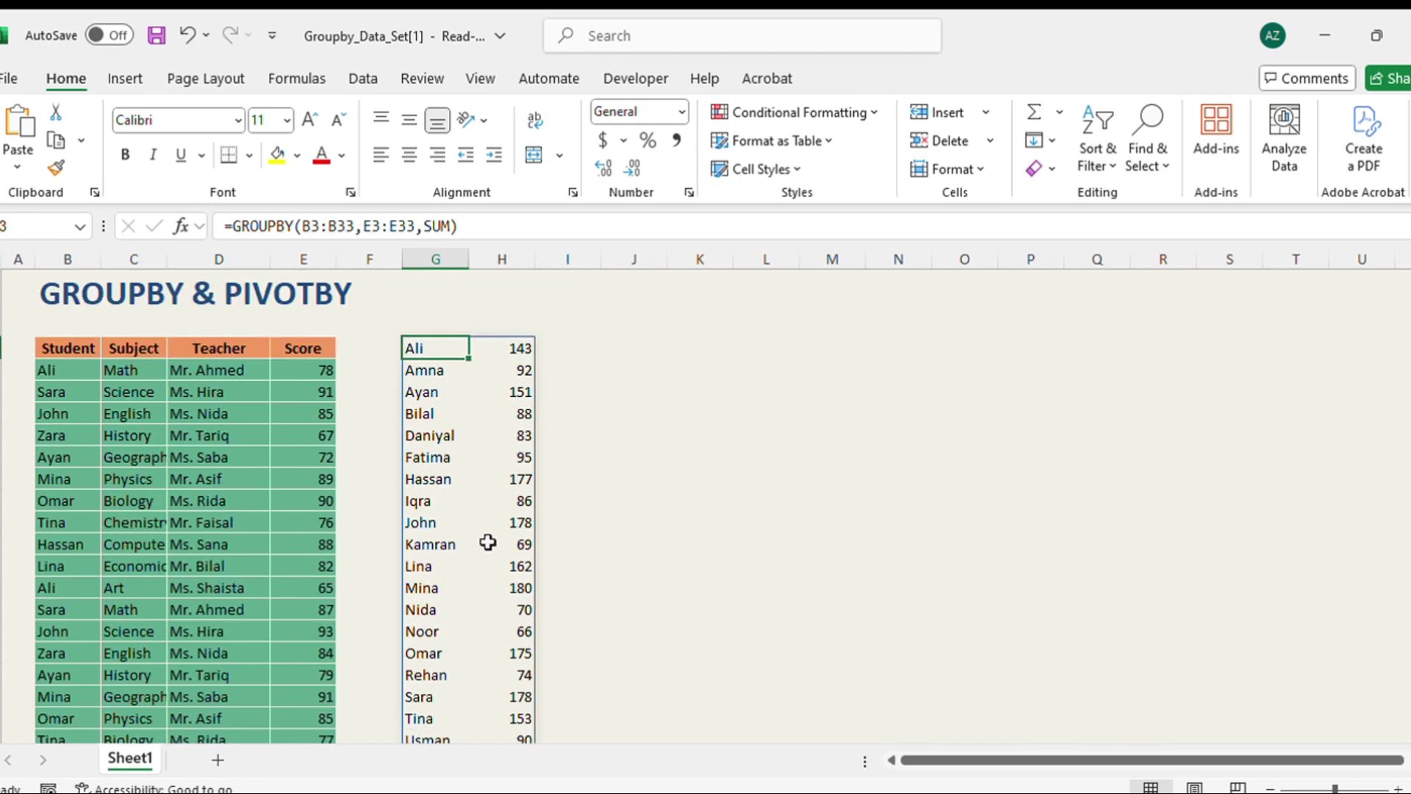
Extend the student GROUPBY formula in G3 with field headers set to 3 and total depth set to 0.
double_click(441, 348)
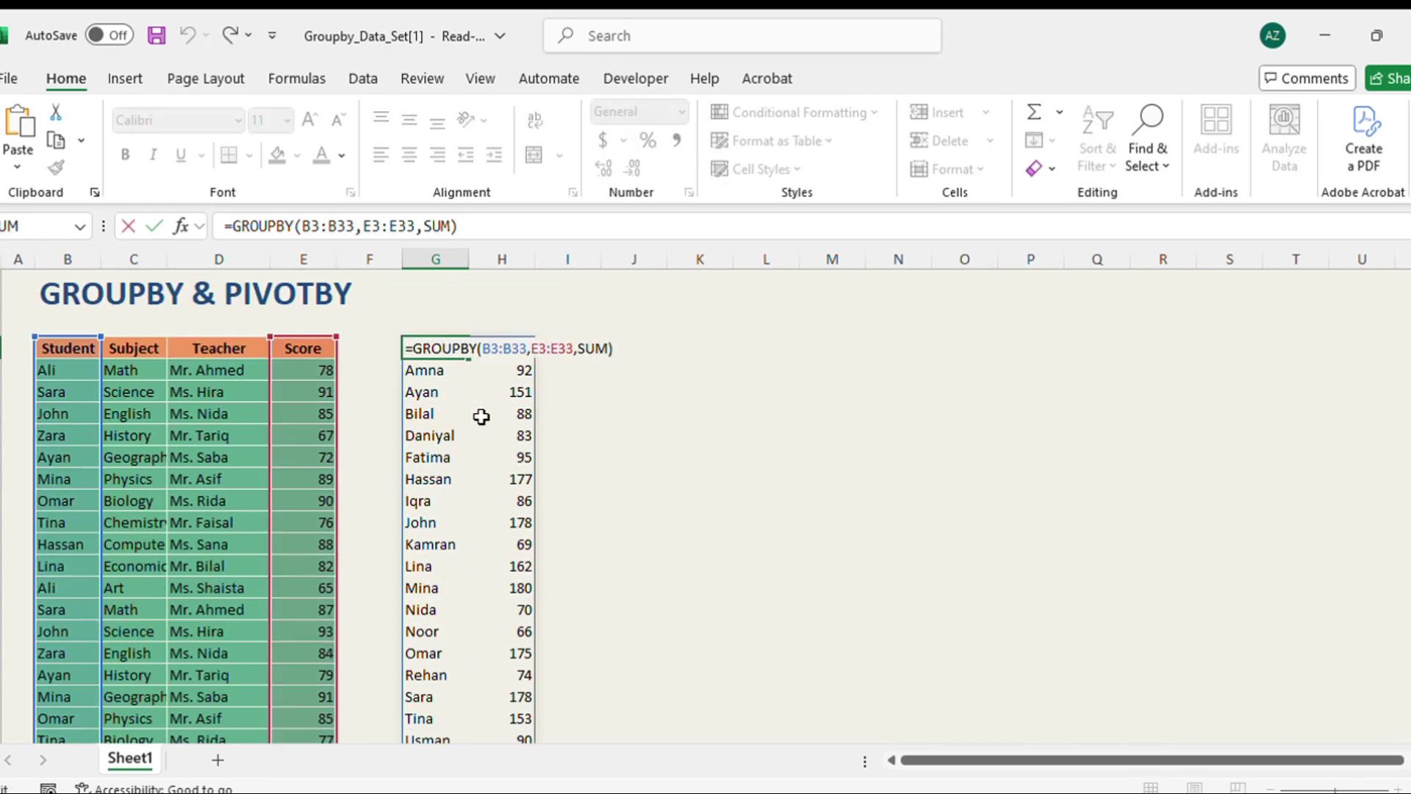
left_click(453, 229)
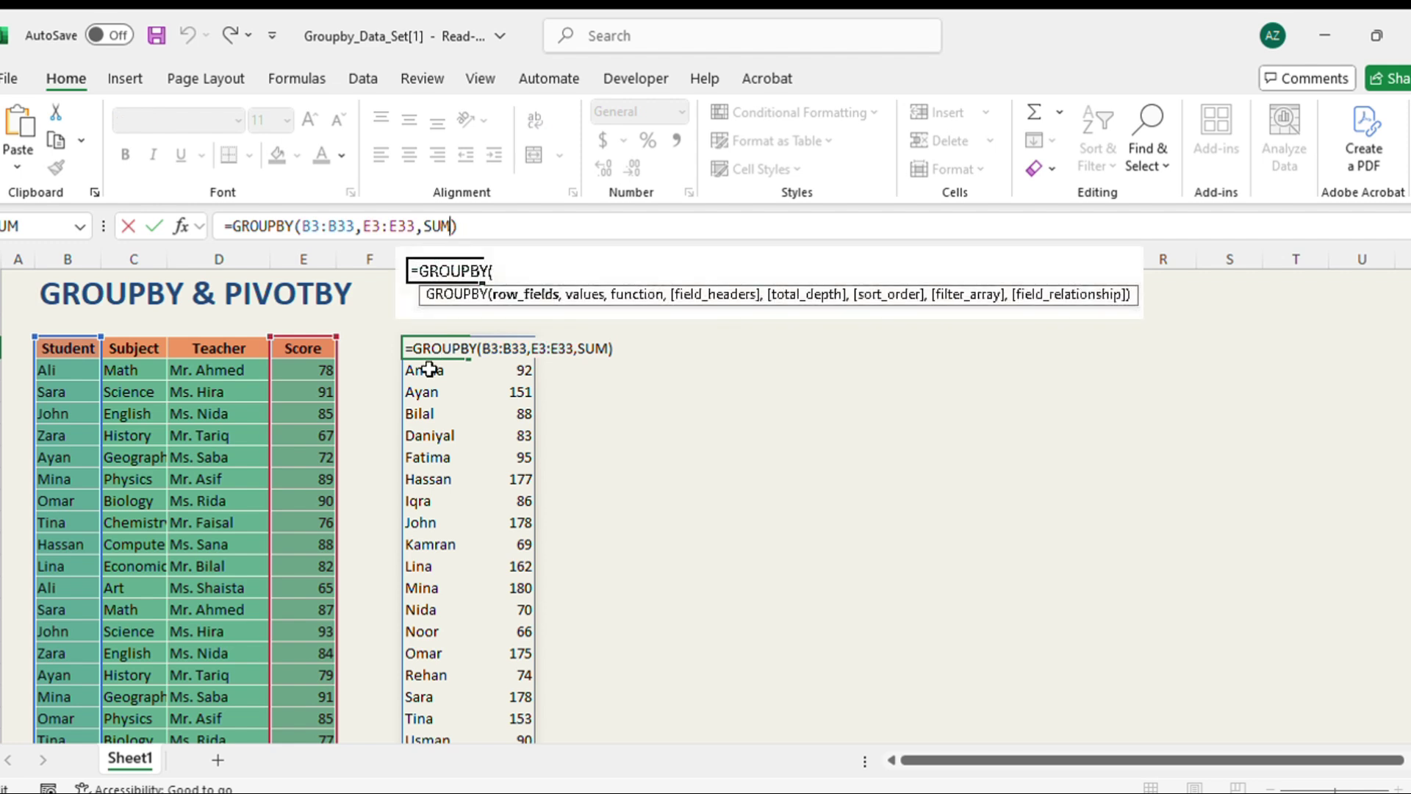
type(",")
key("Return")
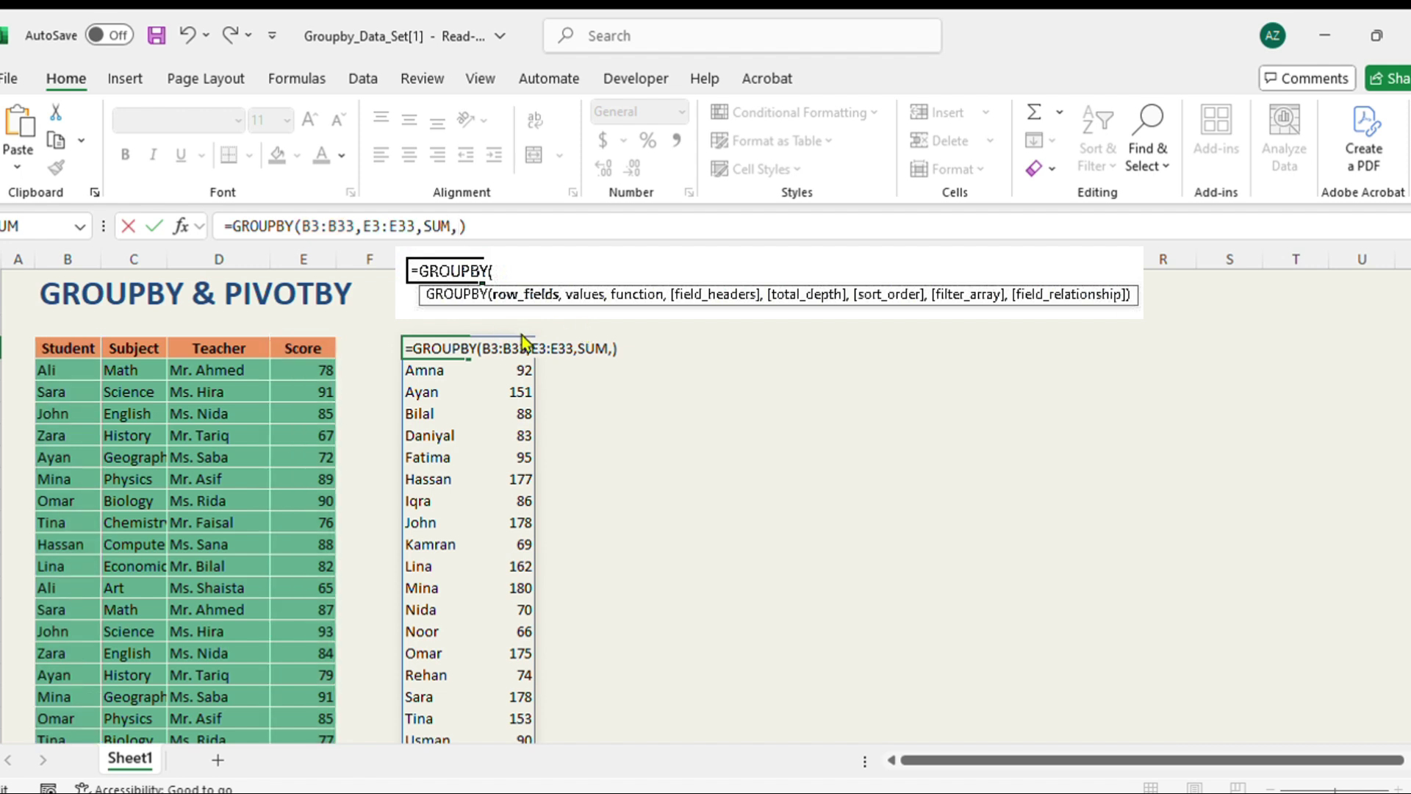
type("3")
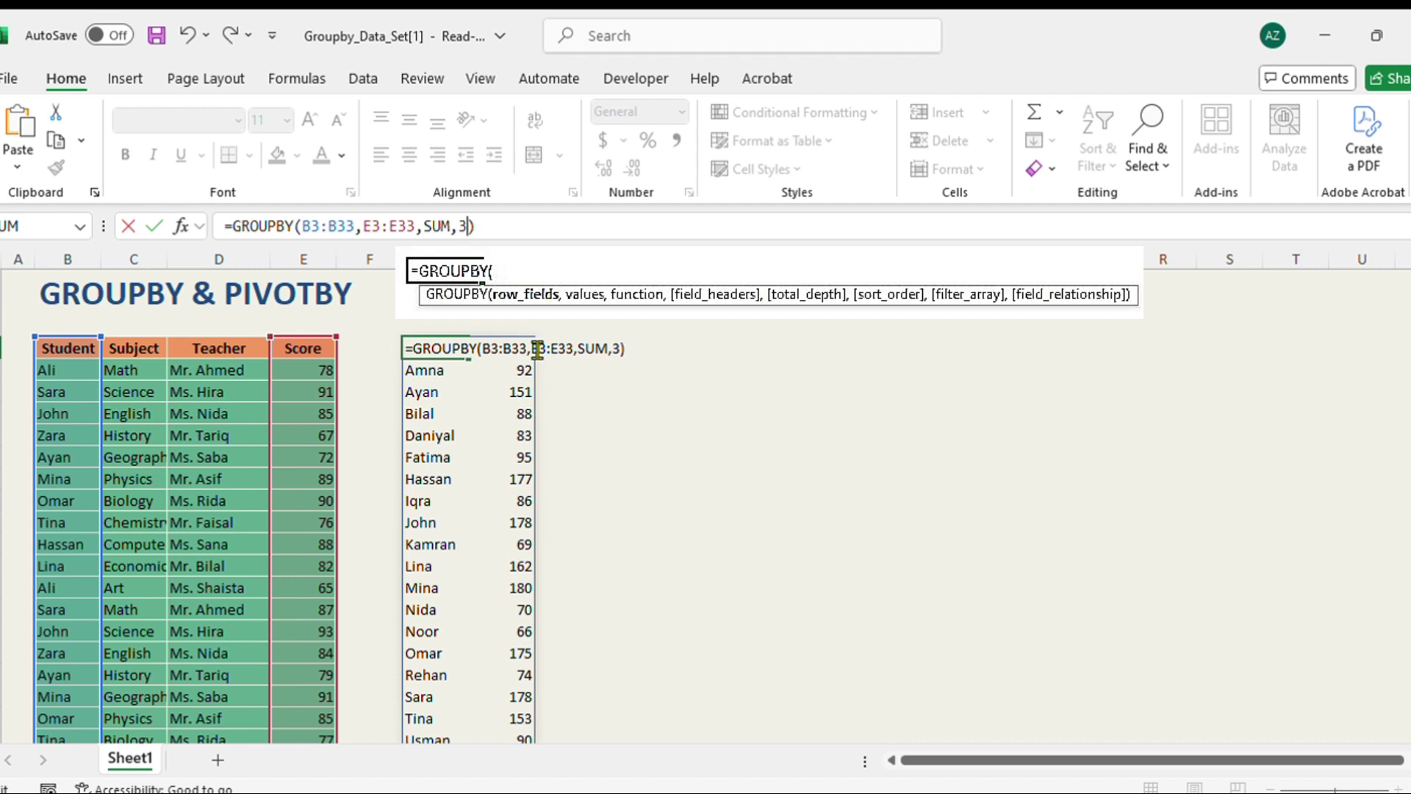
type(",")
type("0")
key("Return")
left_click_drag(457, 347, 507, 348)
scroll(536, 466, "down", 3)
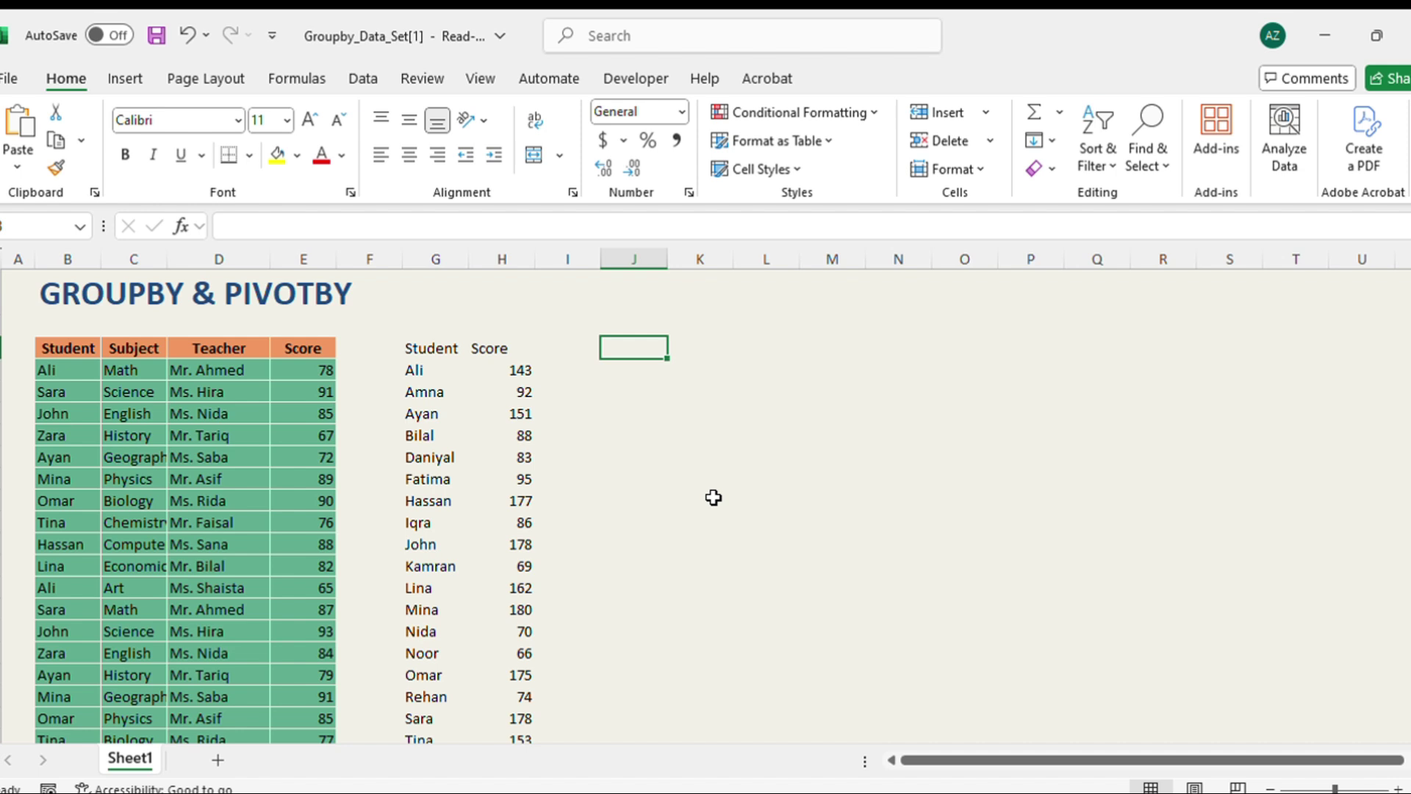
Start a GROUPBY formula in cell J3 with the Subject column C3:C33 as its row fields.
type("=GROUPBY(")
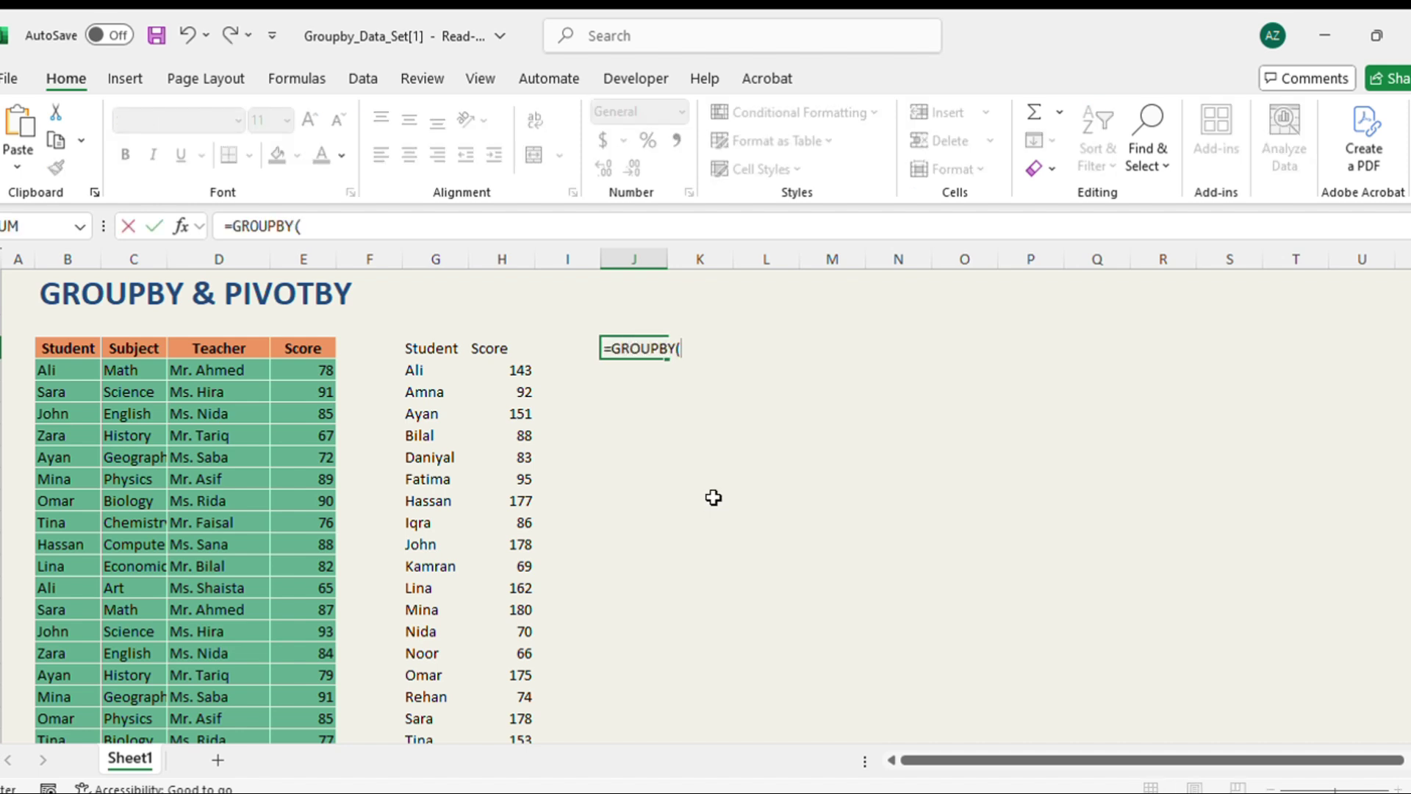
left_click(131, 347)
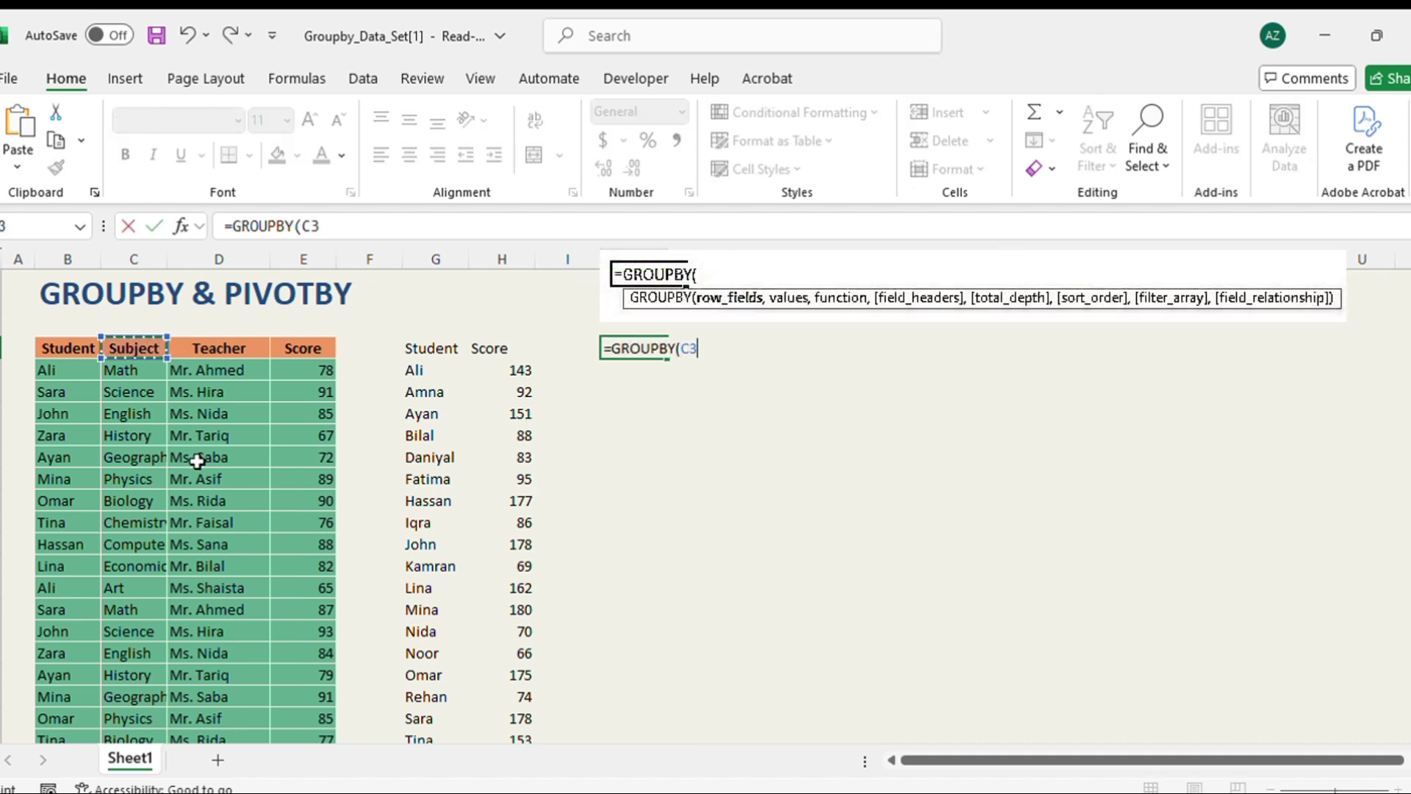
key("ctrl+shift+Down")
type(",")
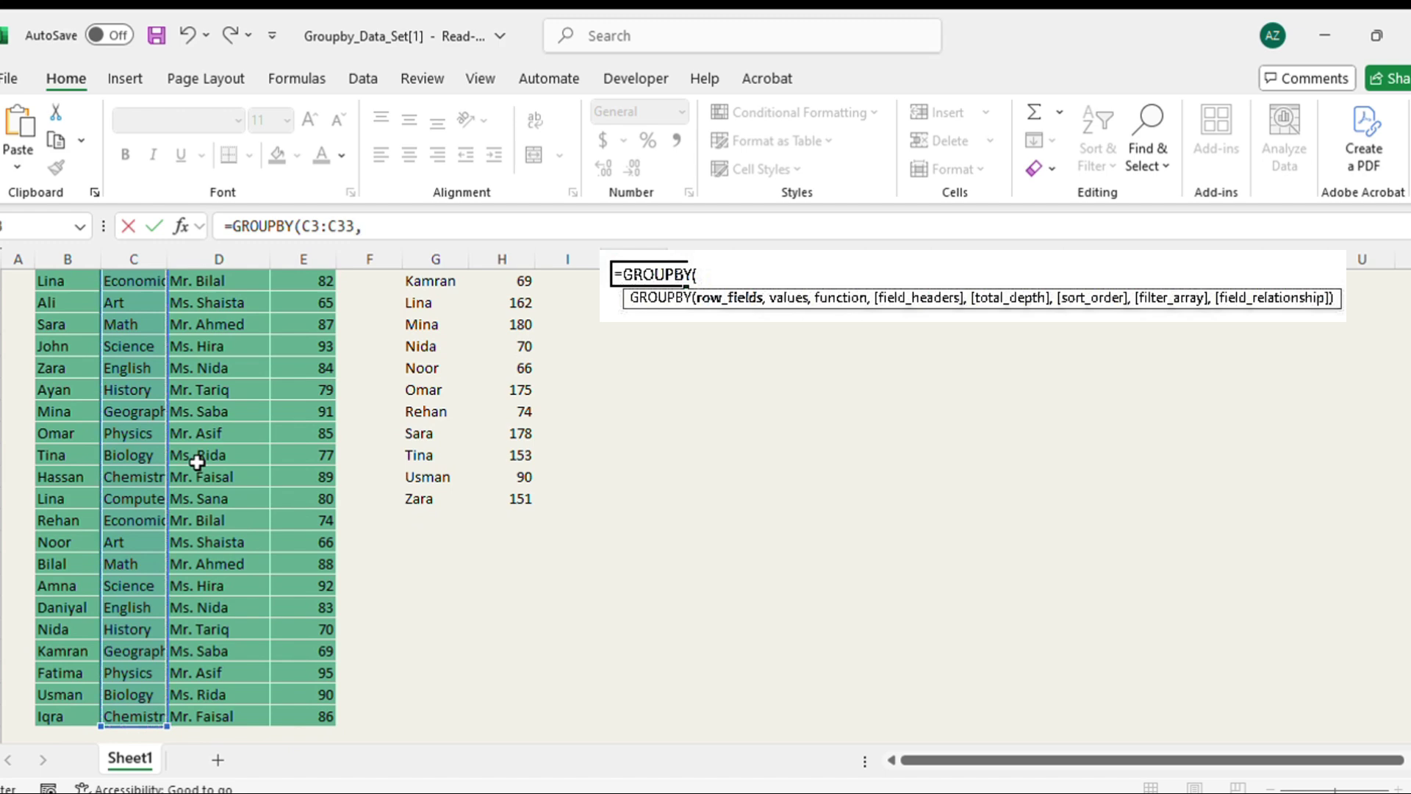
scroll(197, 462, "up", 4)
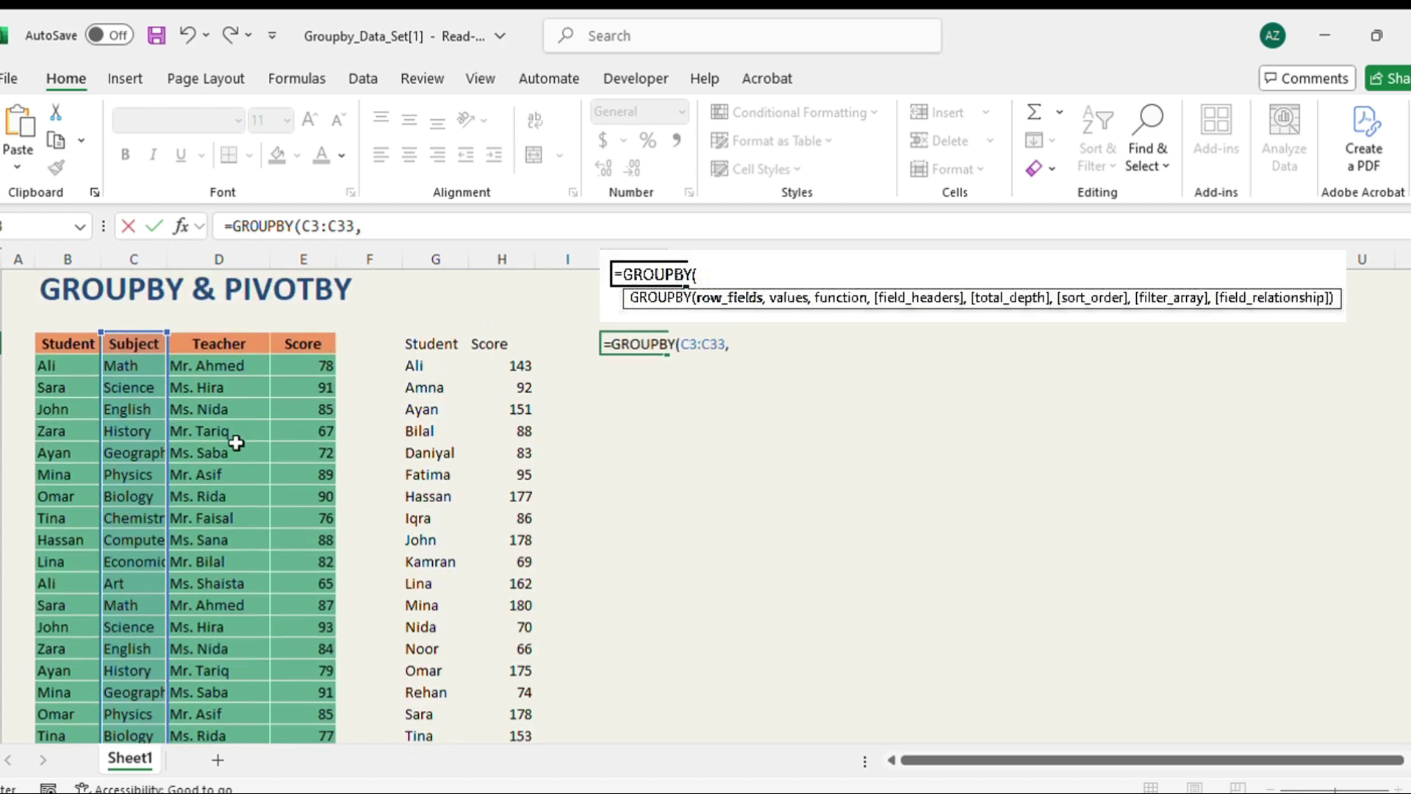
Add the Score column E3:E33 as values, AVERAGE as the function, field headers 3 and total depth 0 to the subject formula.
left_click(297, 350)
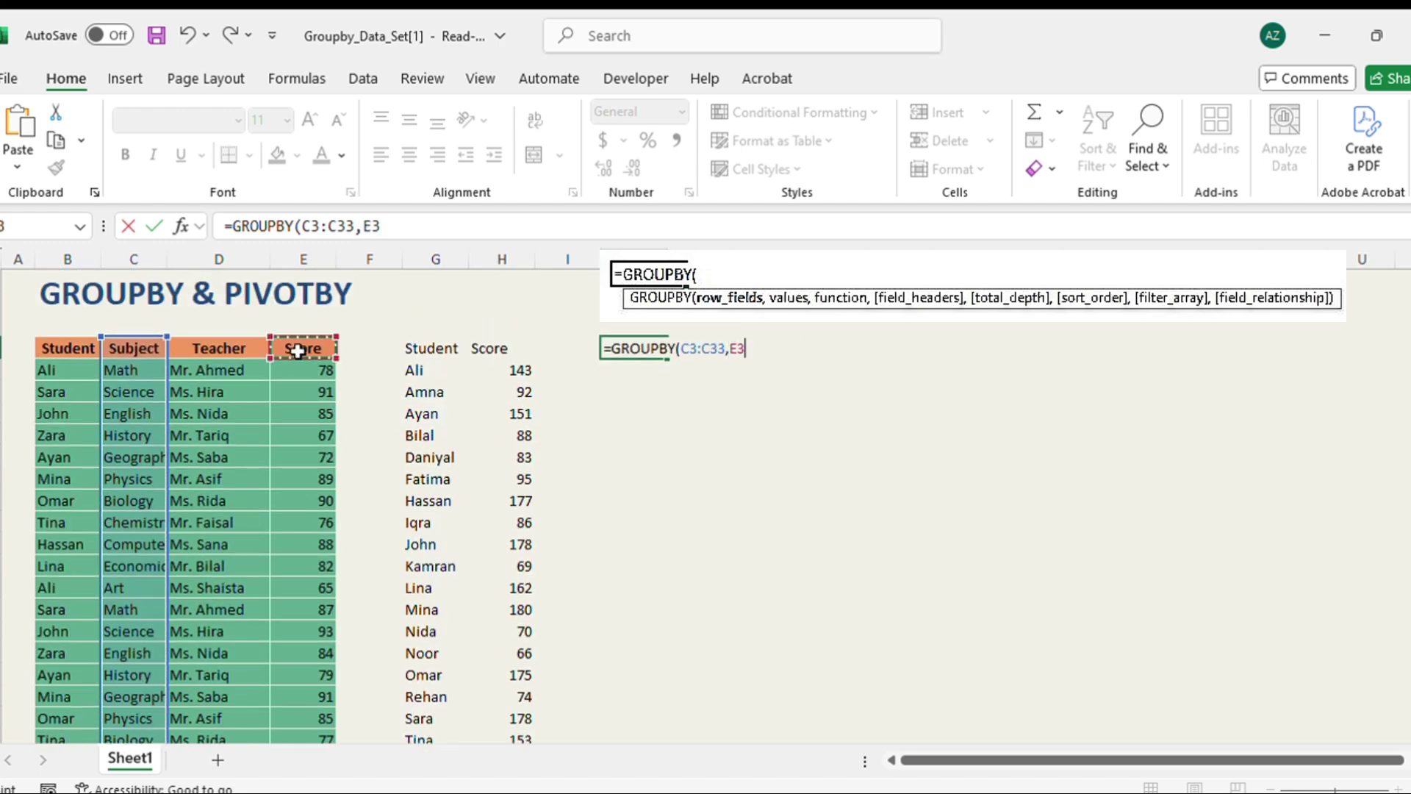
key("ctrl+shift+Down")
type(",")
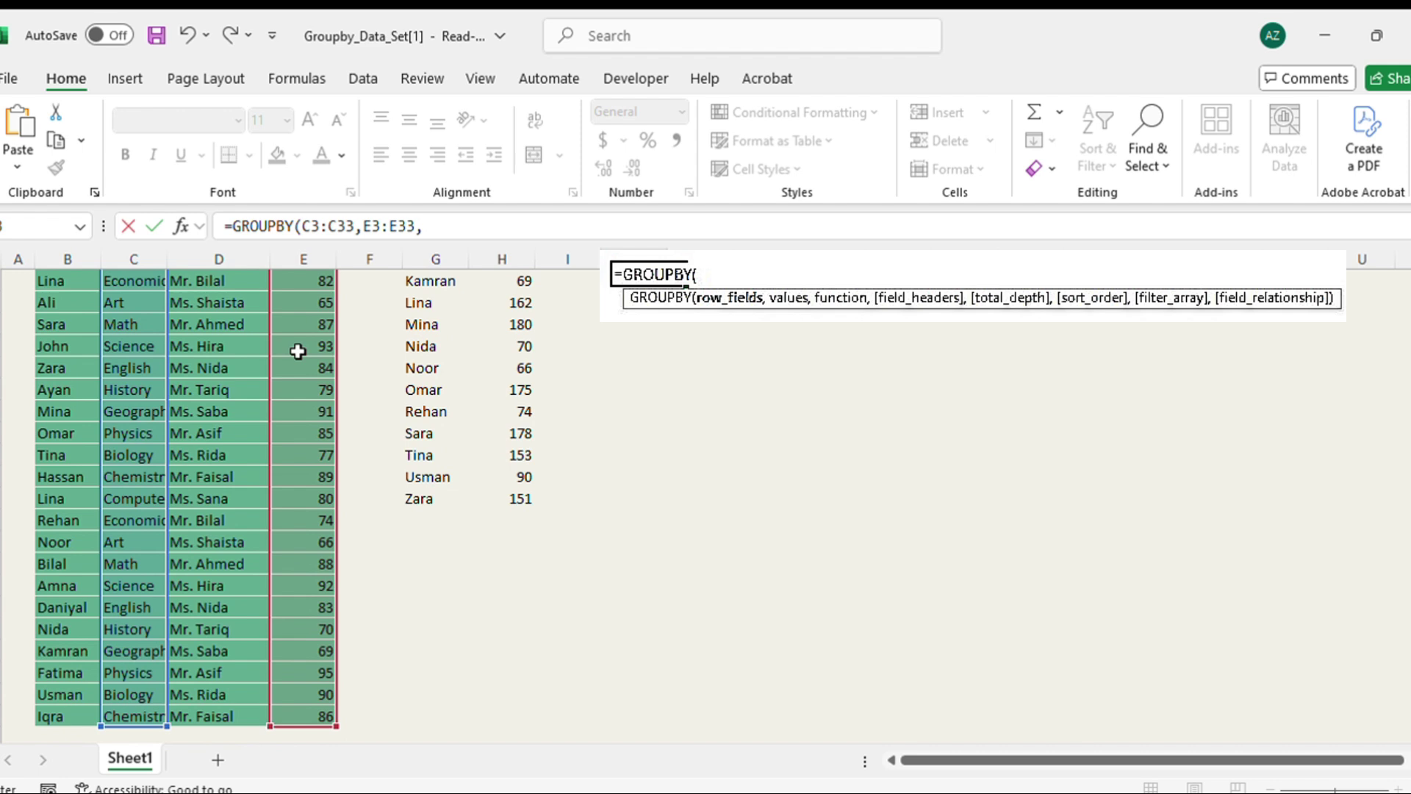
type("AVERAGE,3,0,")
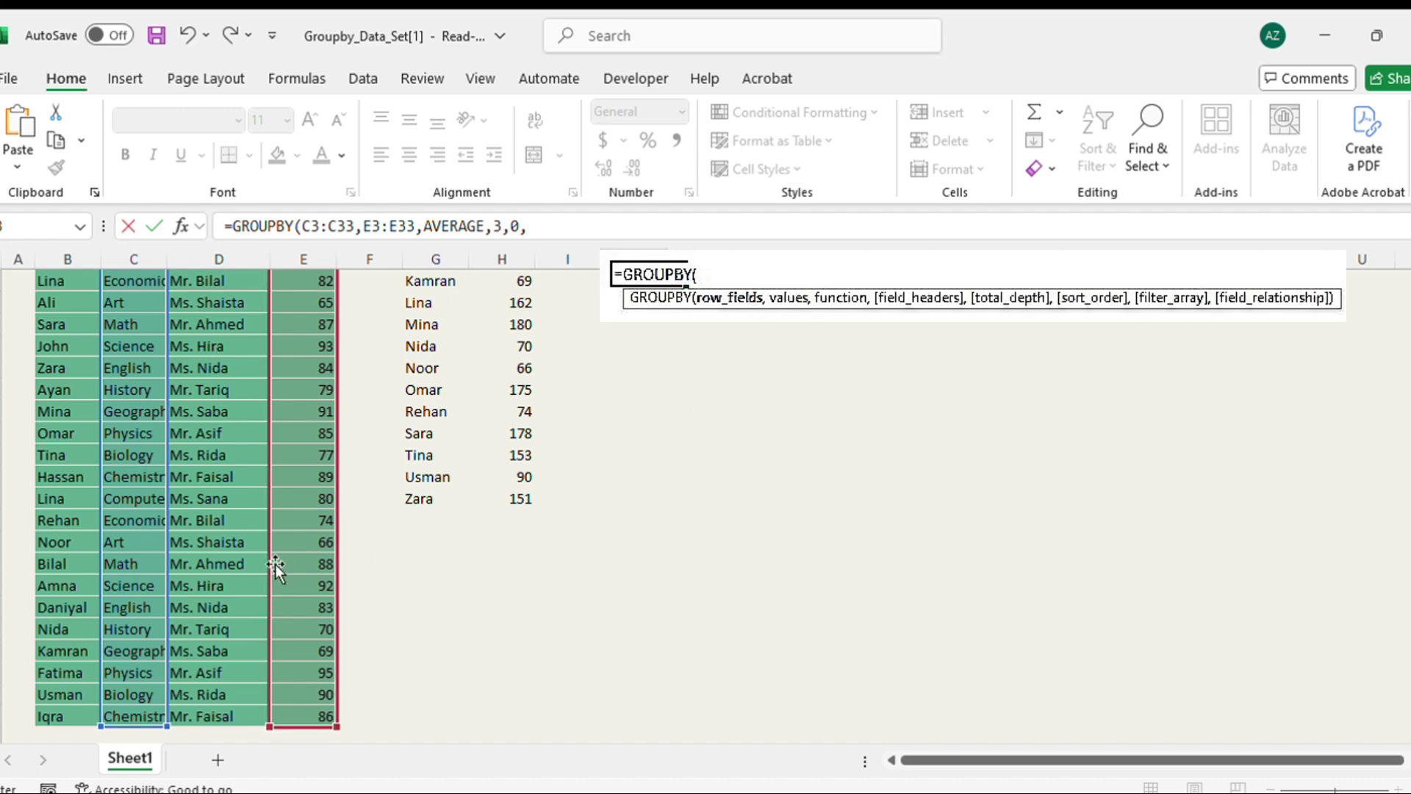
Set the subject formula's sort order to -2 and enter the completed formula.
scroll(275, 566, "up", 4)
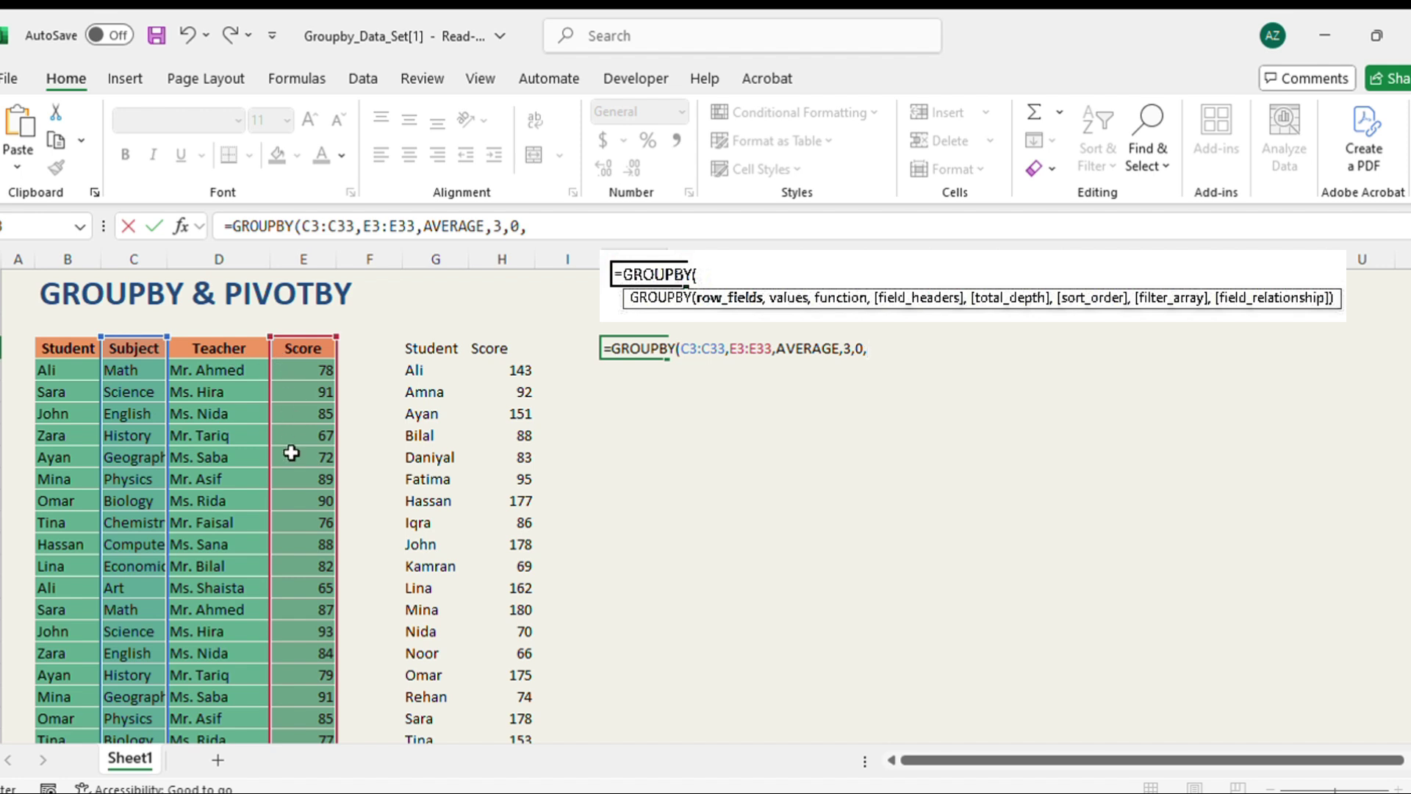
left_click(552, 237)
type("2")
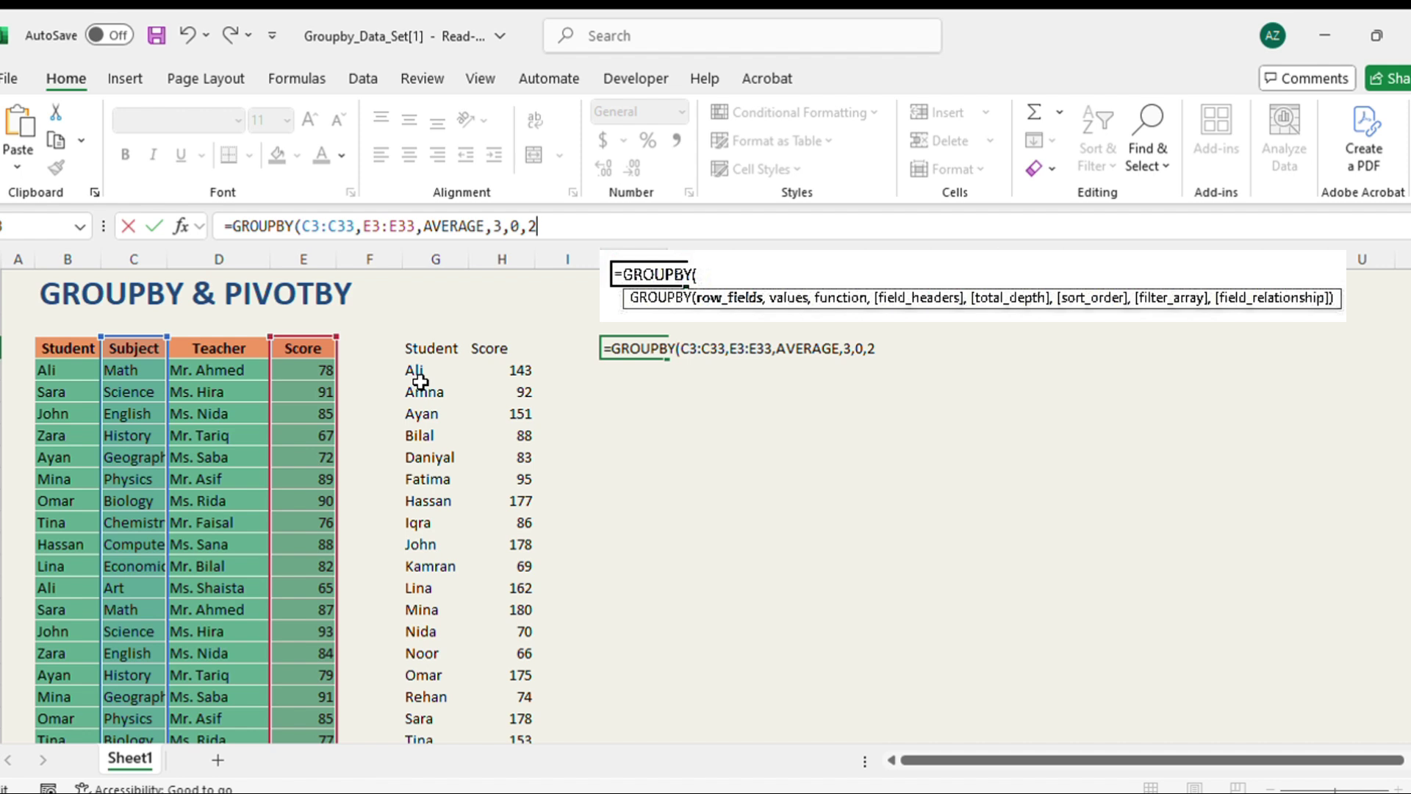
left_click(529, 226)
type("-2)")
key("Return")
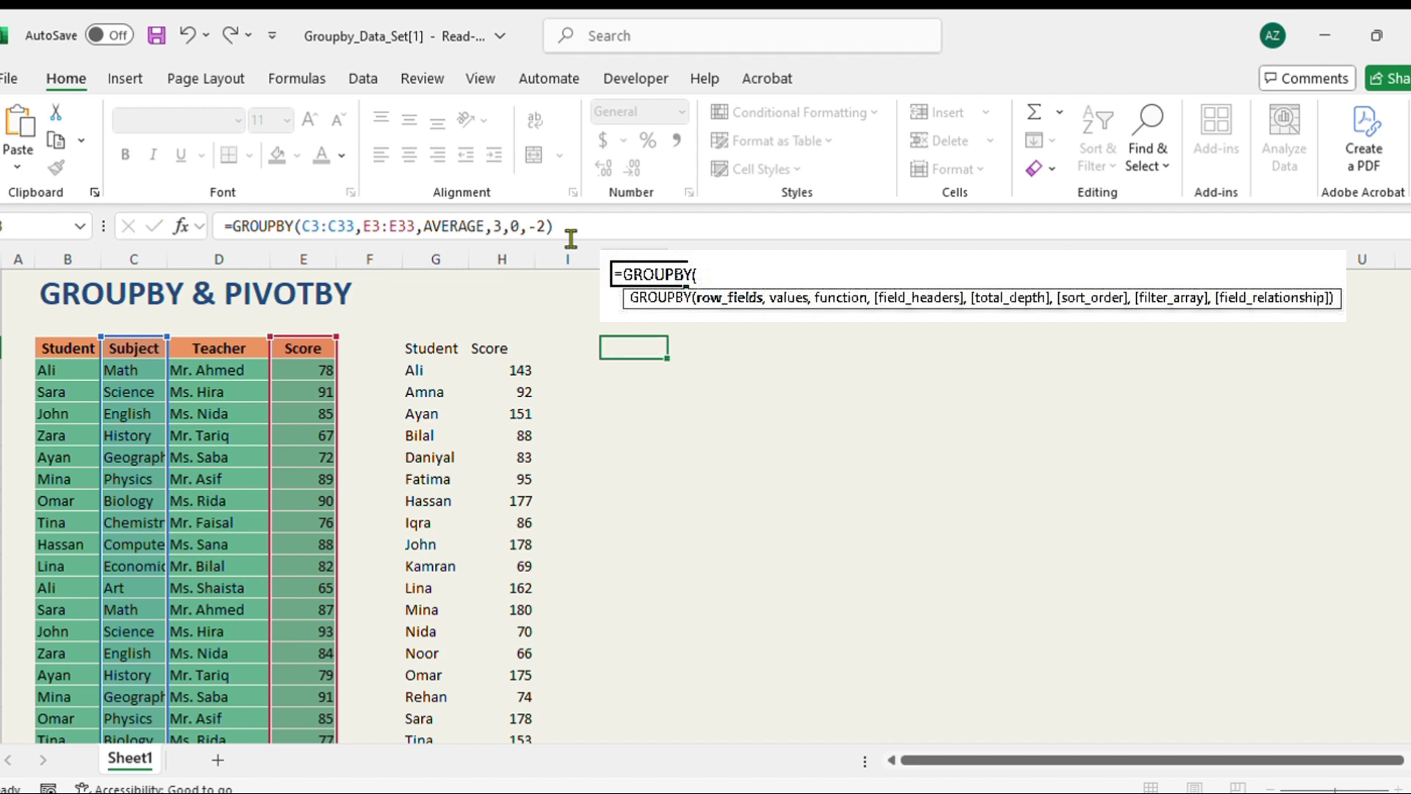
Format the average scores in column K as Accounting numbers with two decimal places.
left_click(700, 259)
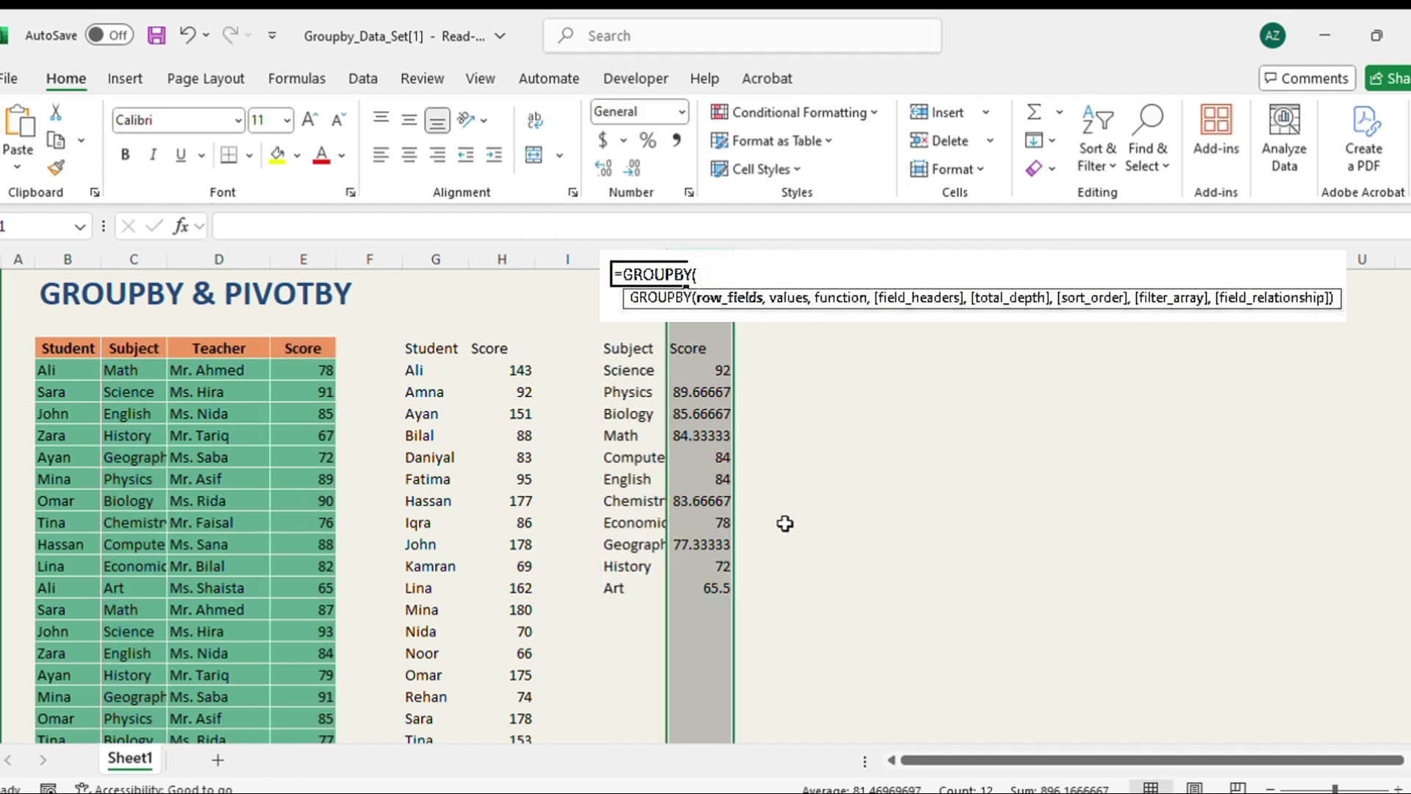
left_click(632, 169)
left_click(632, 169)
left_click(633, 169)
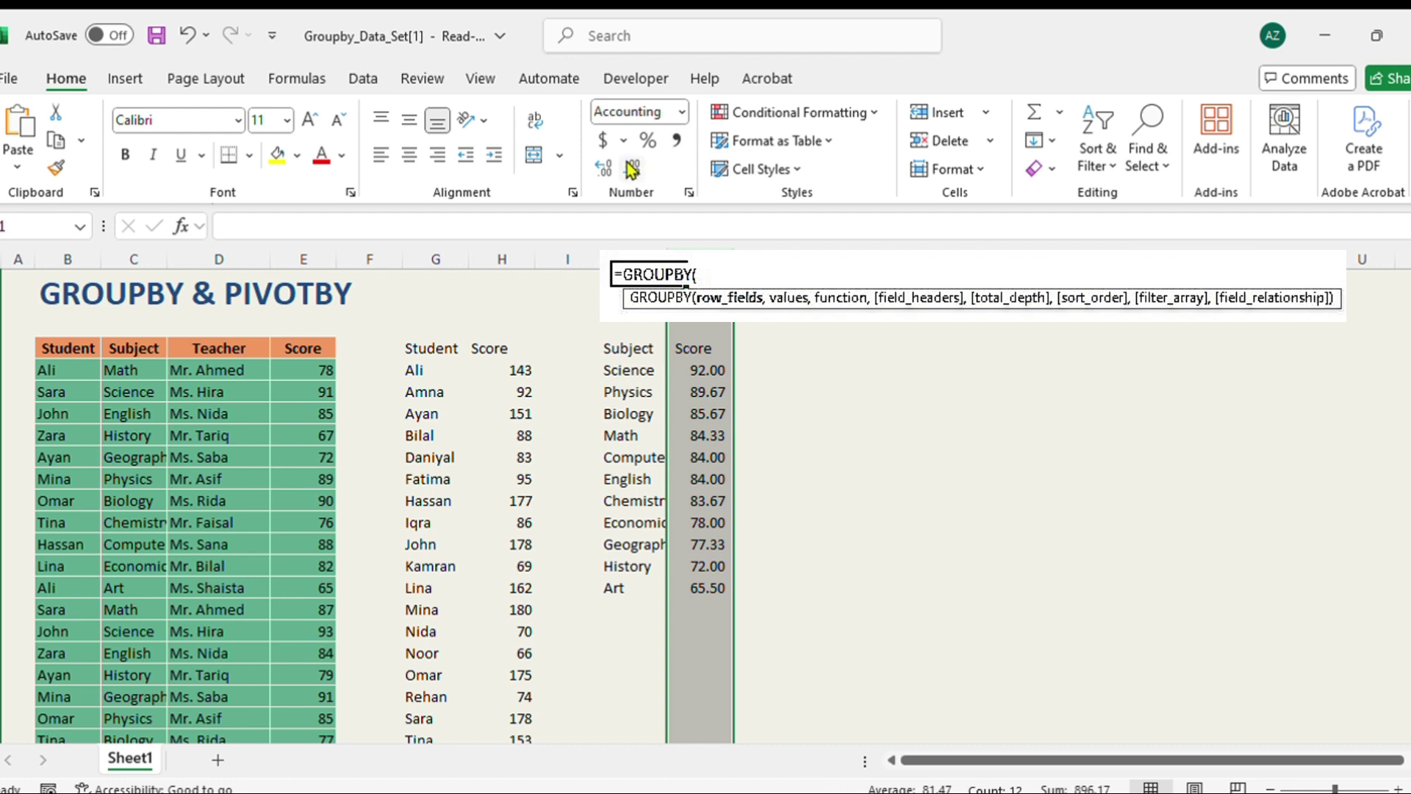
left_click(832, 521)
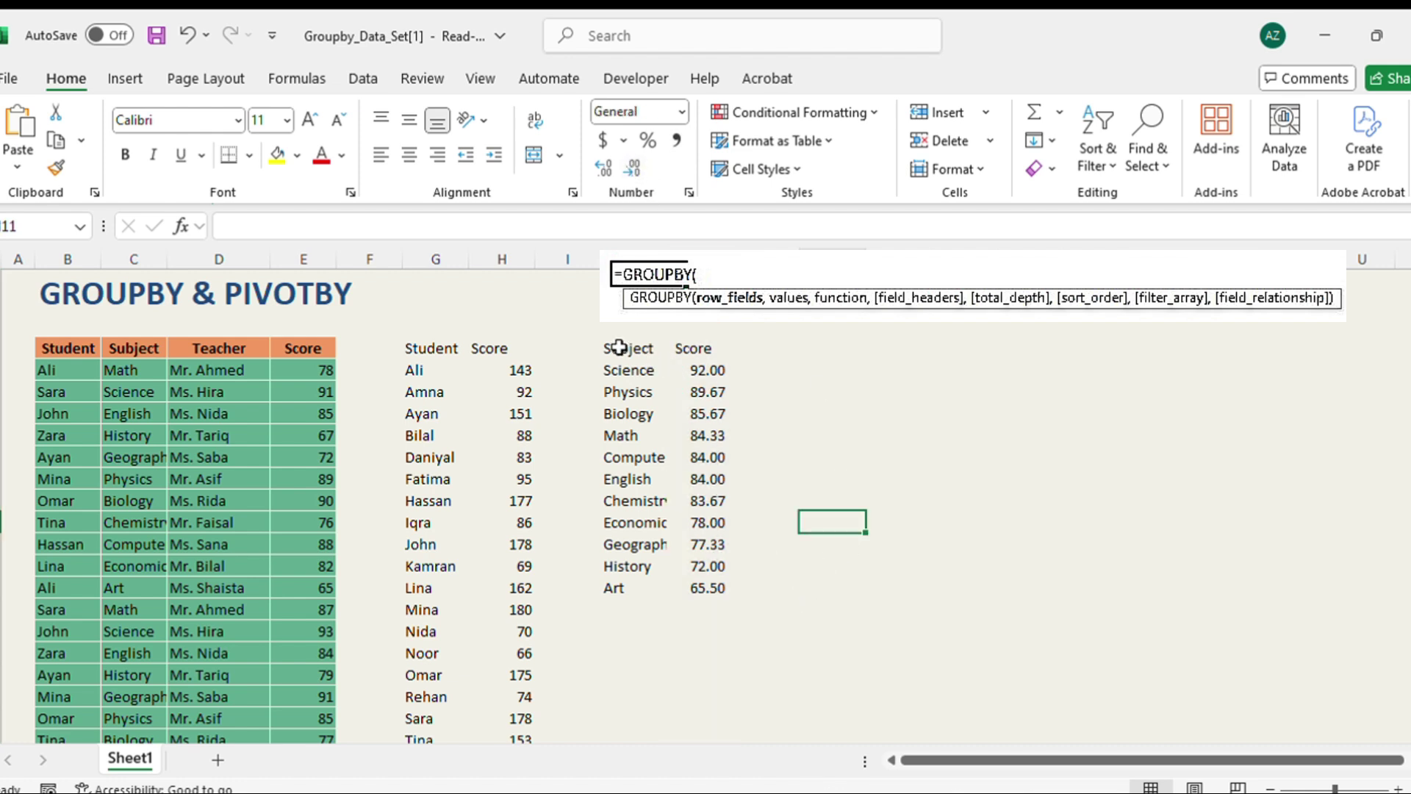
left_click(621, 348)
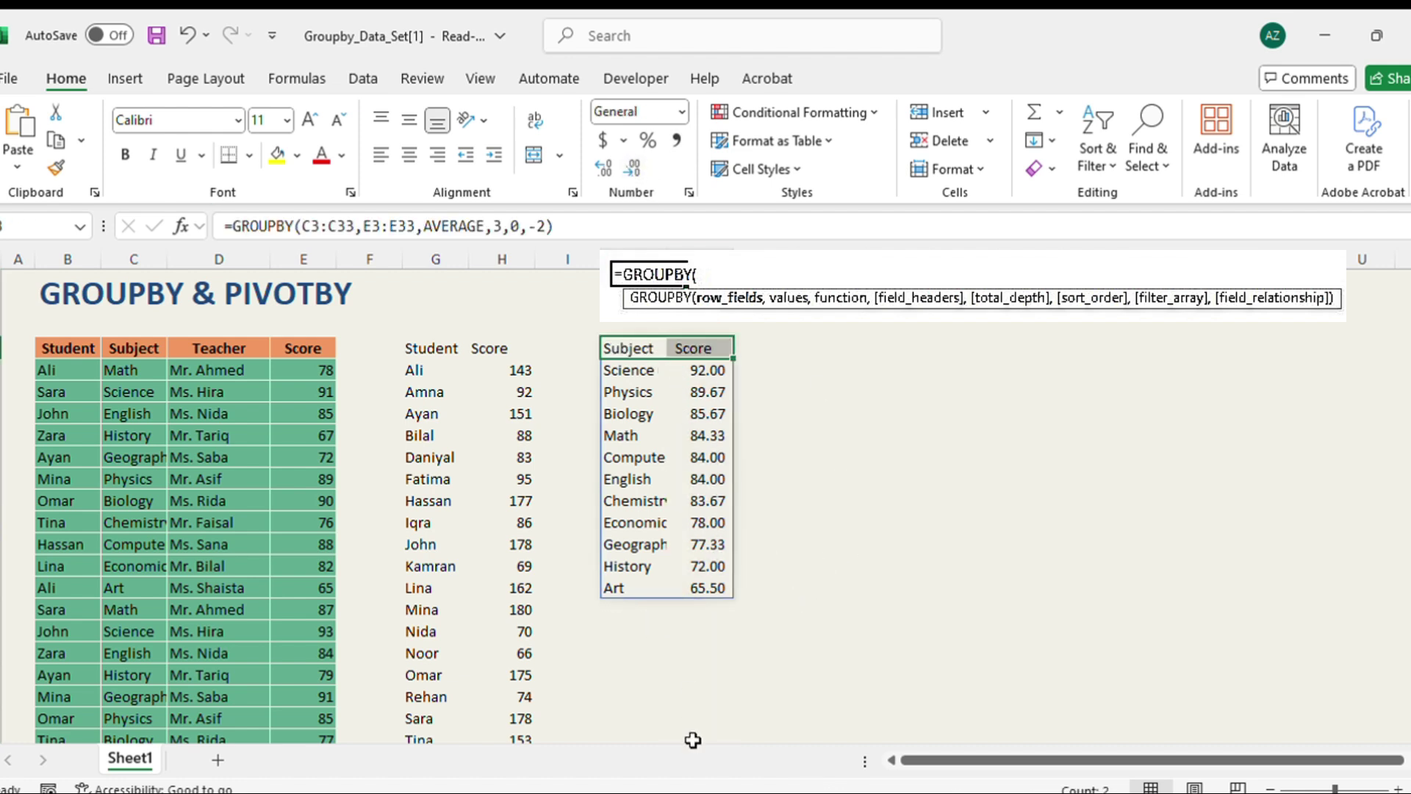
left_click(816, 591)
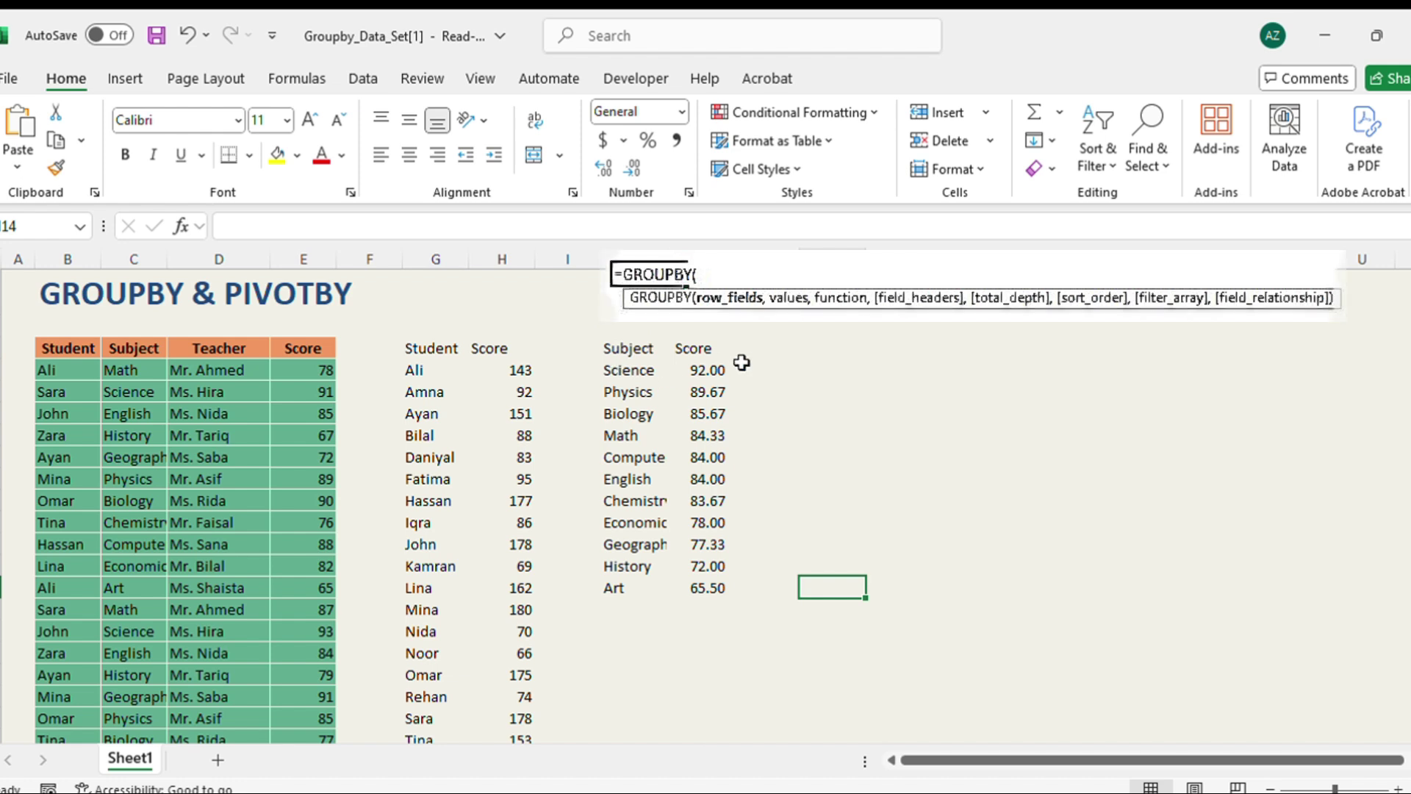
left_click_drag(625, 369, 684, 373)
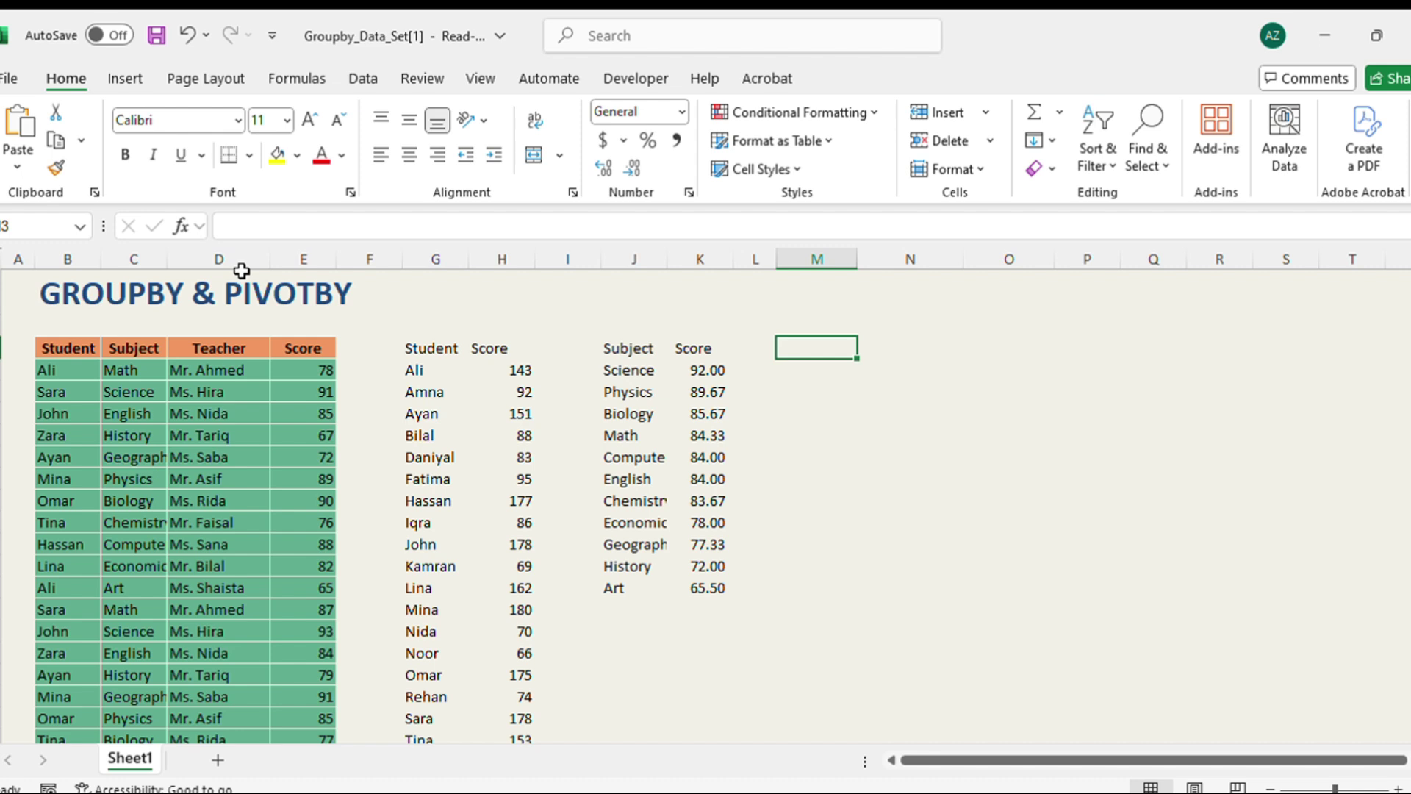
Start a GROUPBY formula in cell M3 with HSTACK combining Subject C3:C33 and Teacher D3:D33 as row fields.
type("=GROUPBY(")
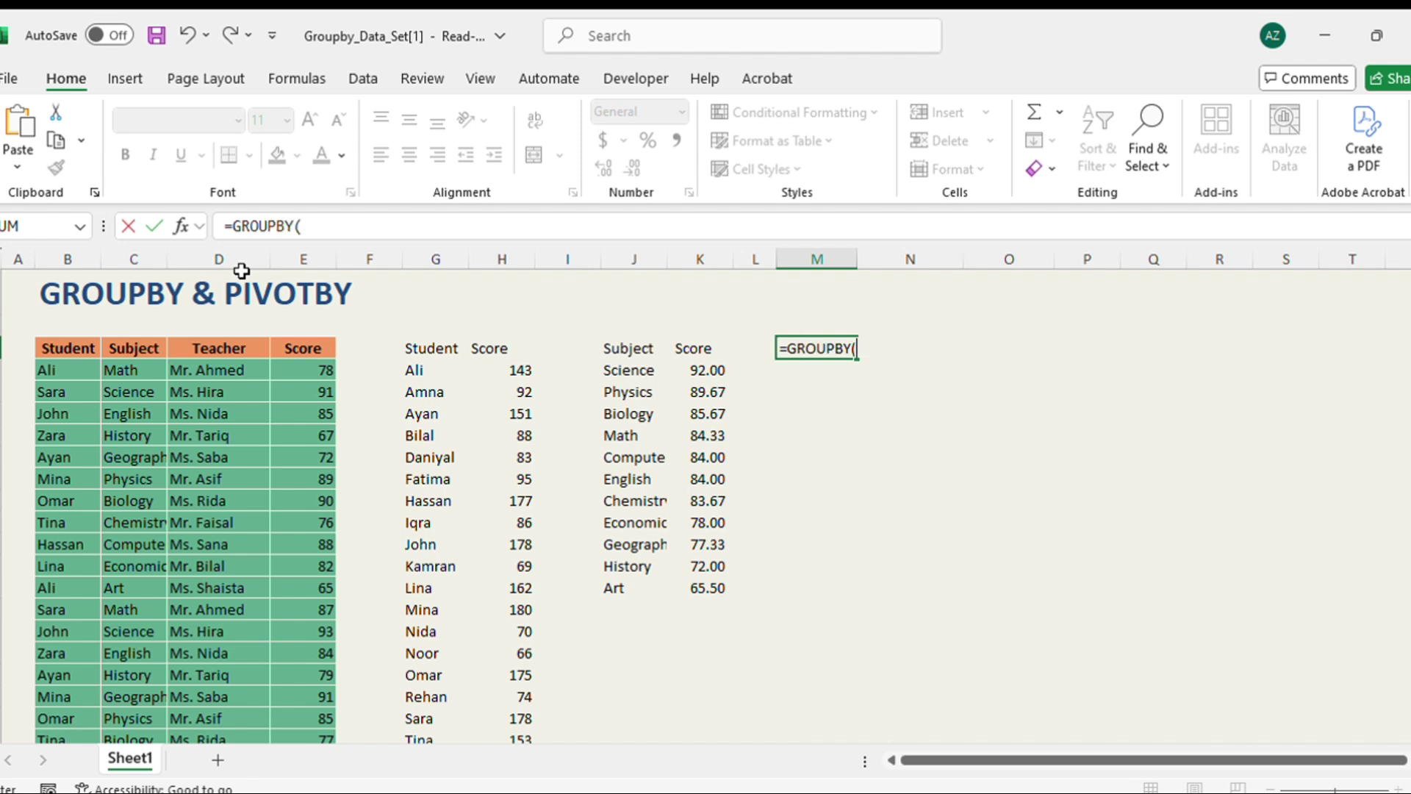
type("HSTACK(")
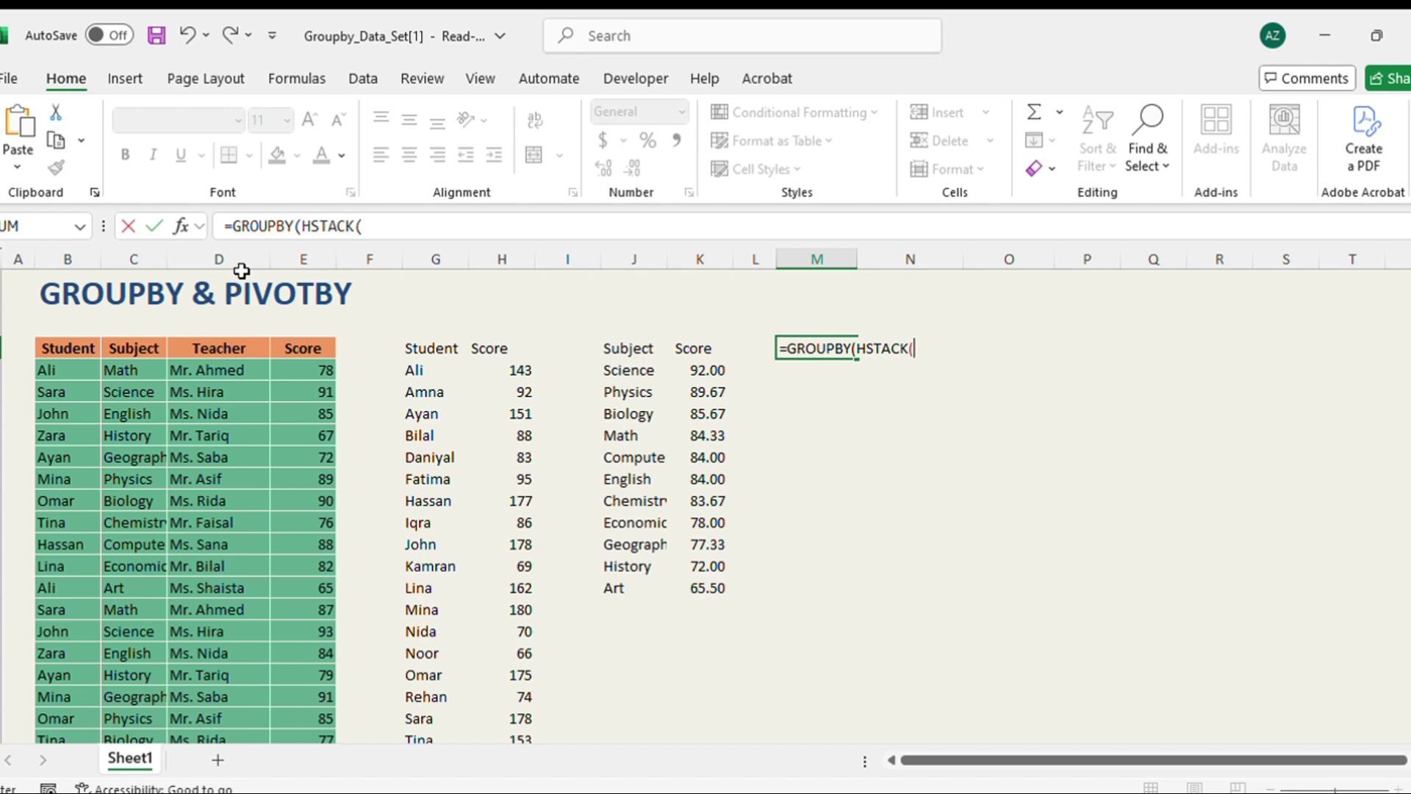
left_click(147, 348)
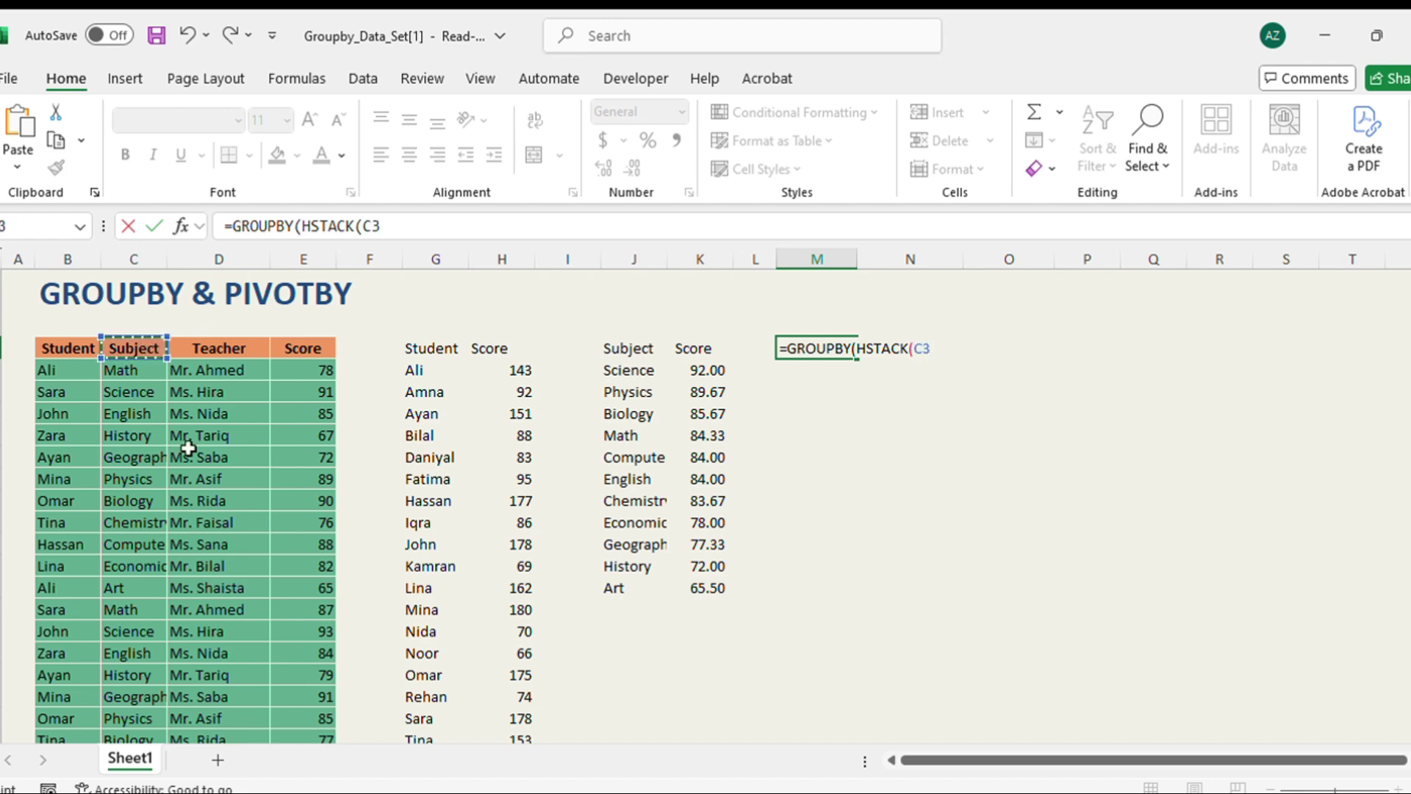
key("ctrl+shift+Down")
type(",")
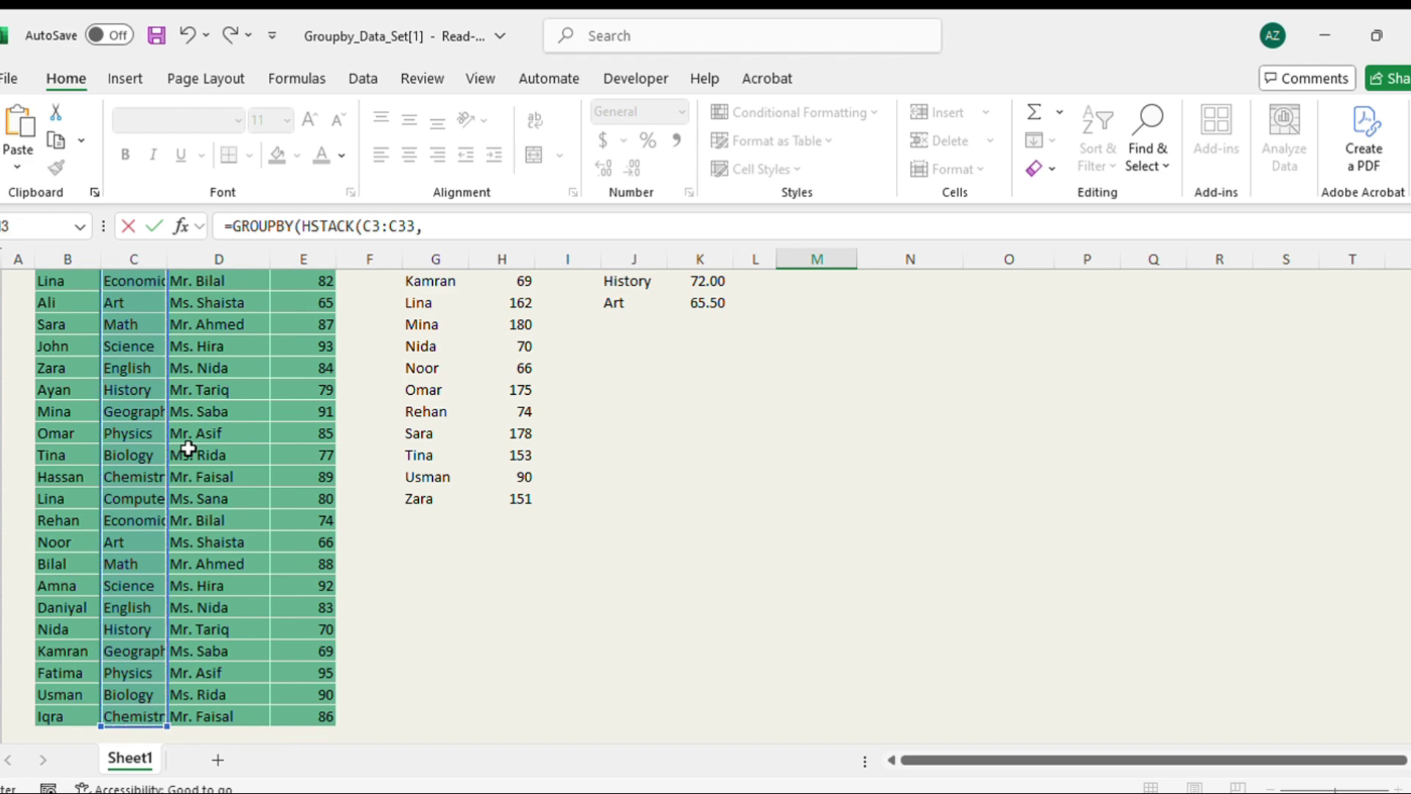
left_click(203, 347)
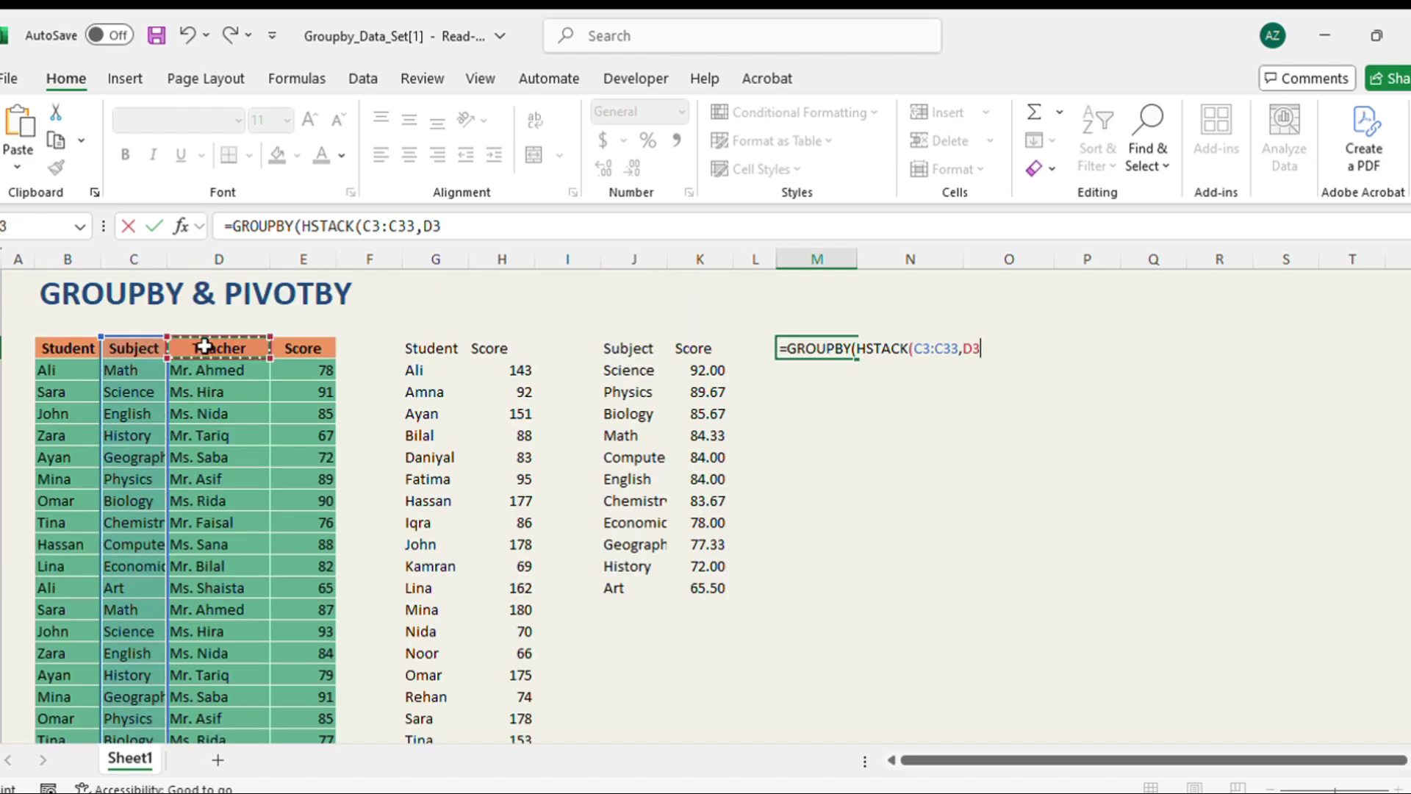
key("ctrl+shift+Down")
type(",")
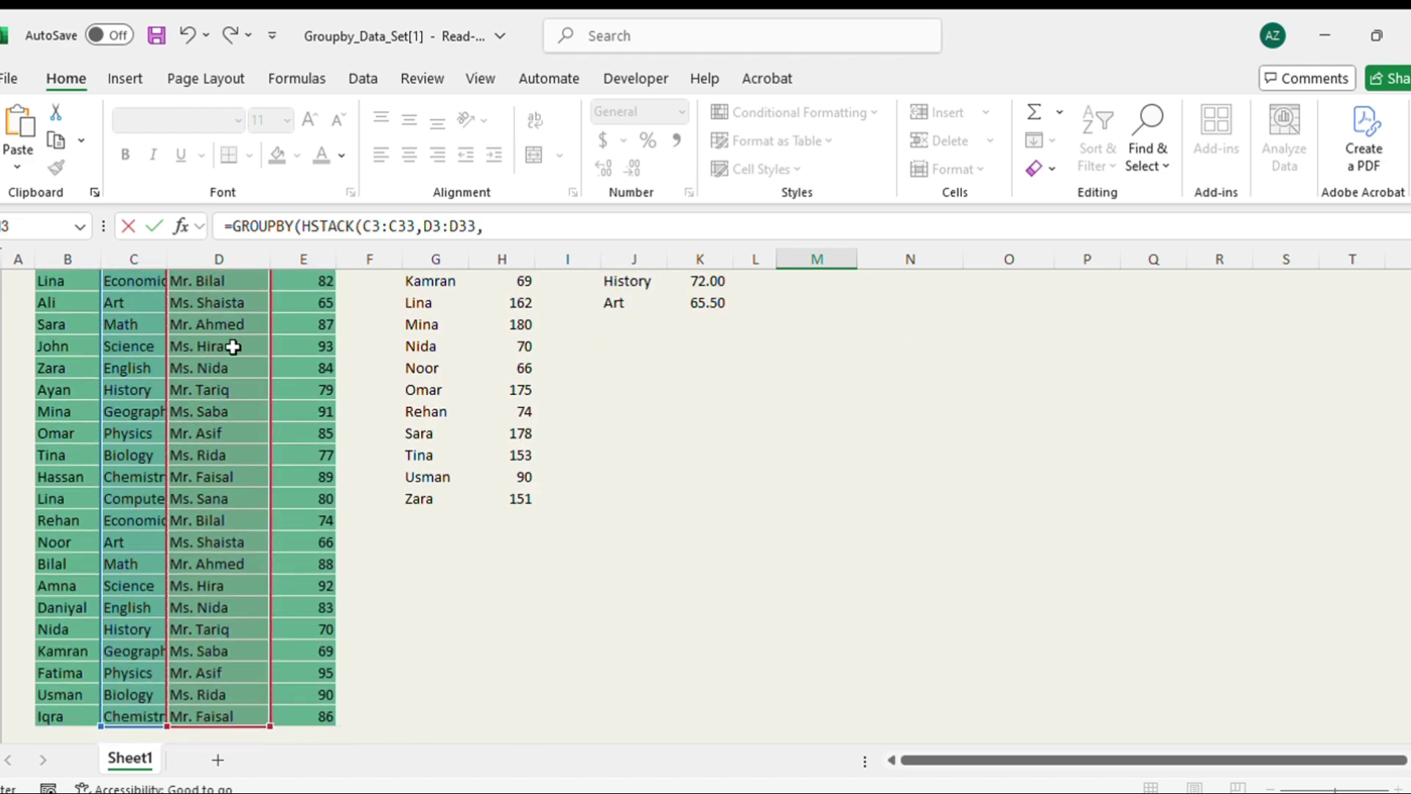
scroll(234, 390, "up", 4)
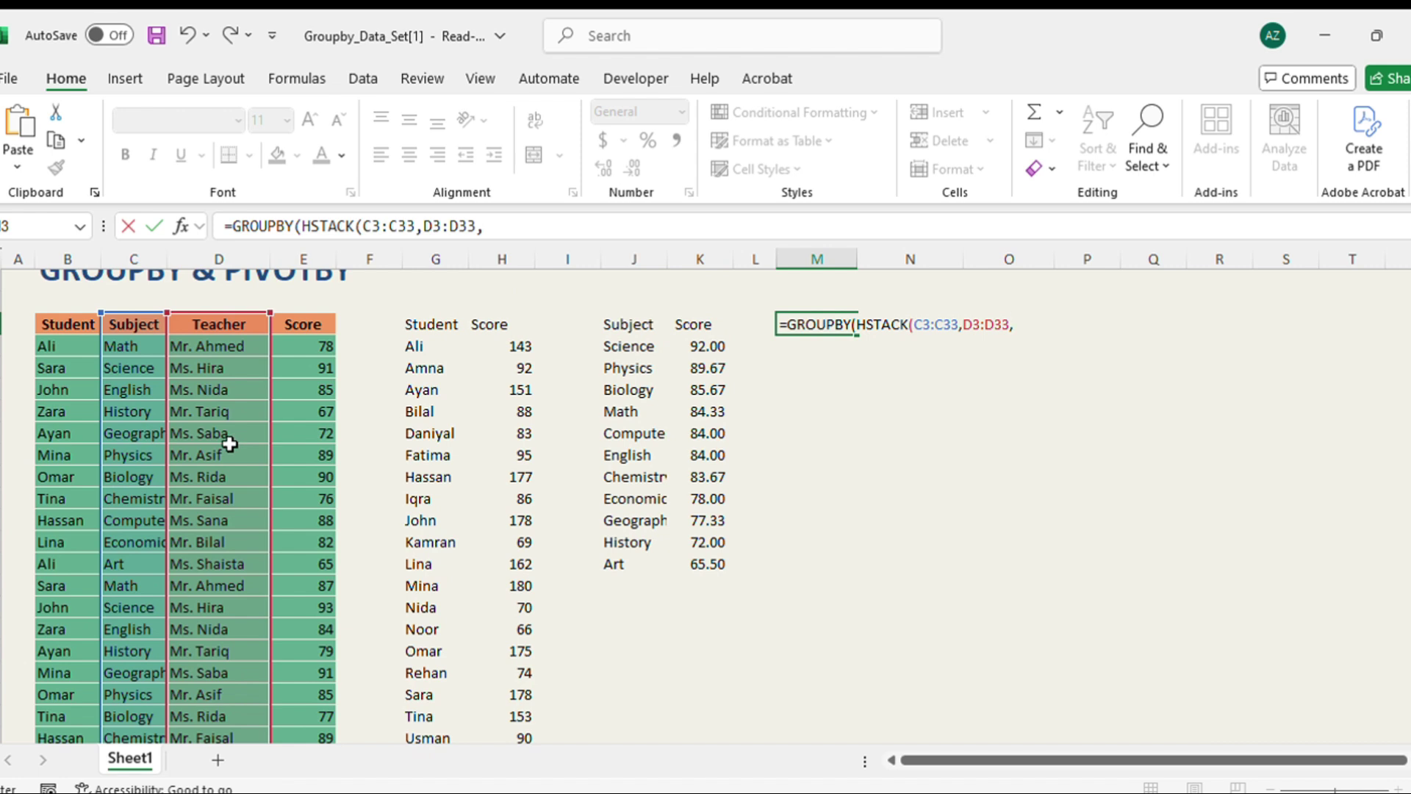
left_click(309, 346)
key("ctrl+shift+Down")
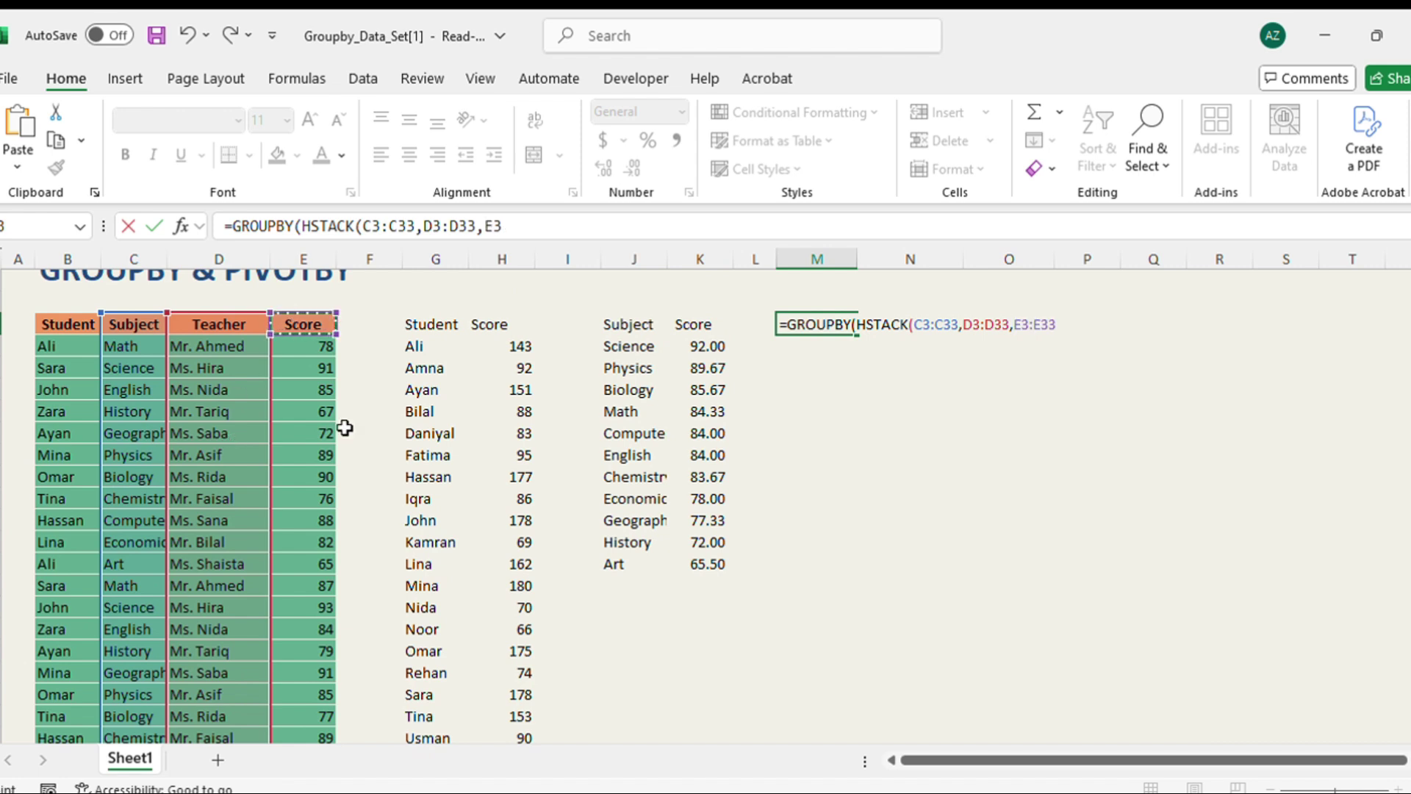
type(",")
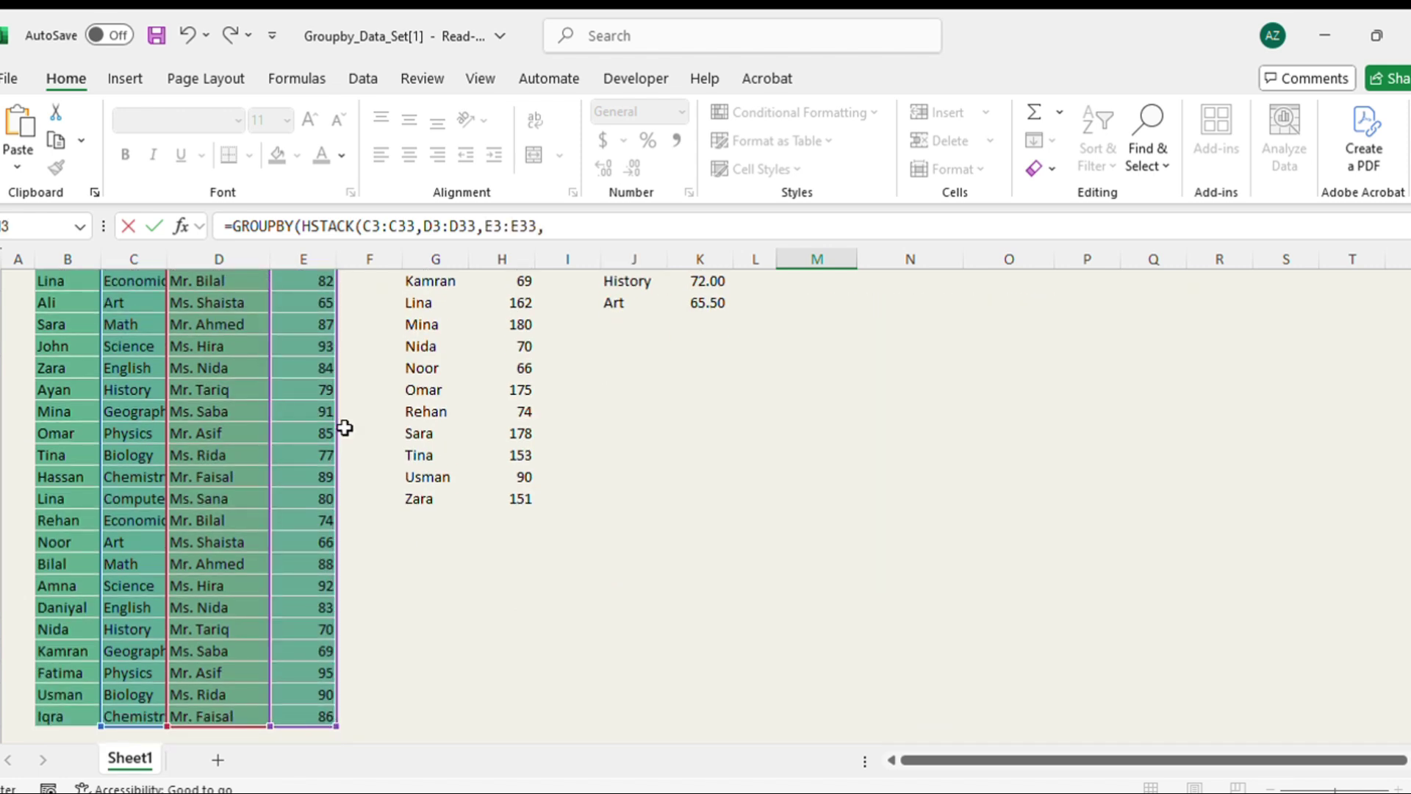
scroll(344, 428, "up", 5)
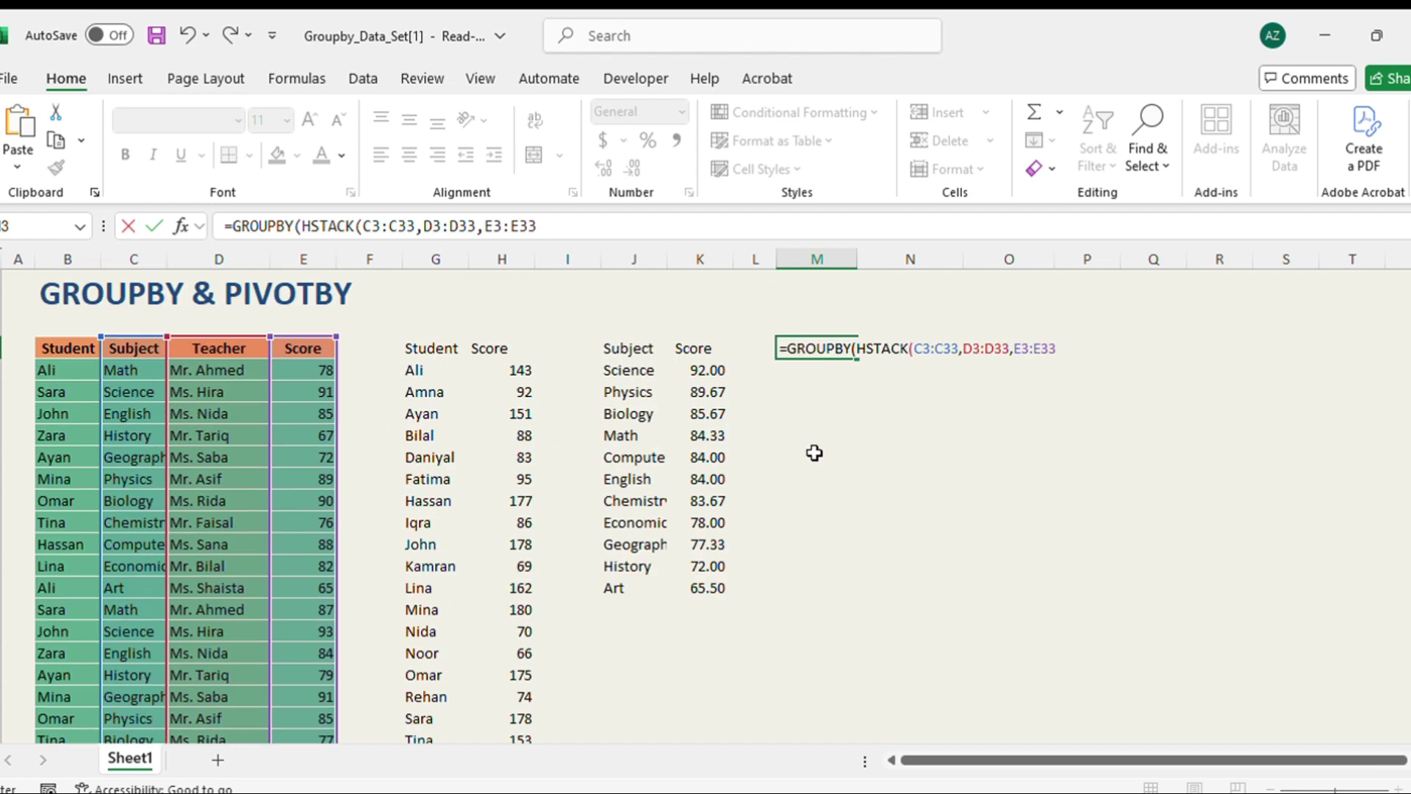
key("BackSpace")
key("BackSpace")
key("BackSpace")
key("BackSpace")
key("BackSpace")
key("BackSpace")
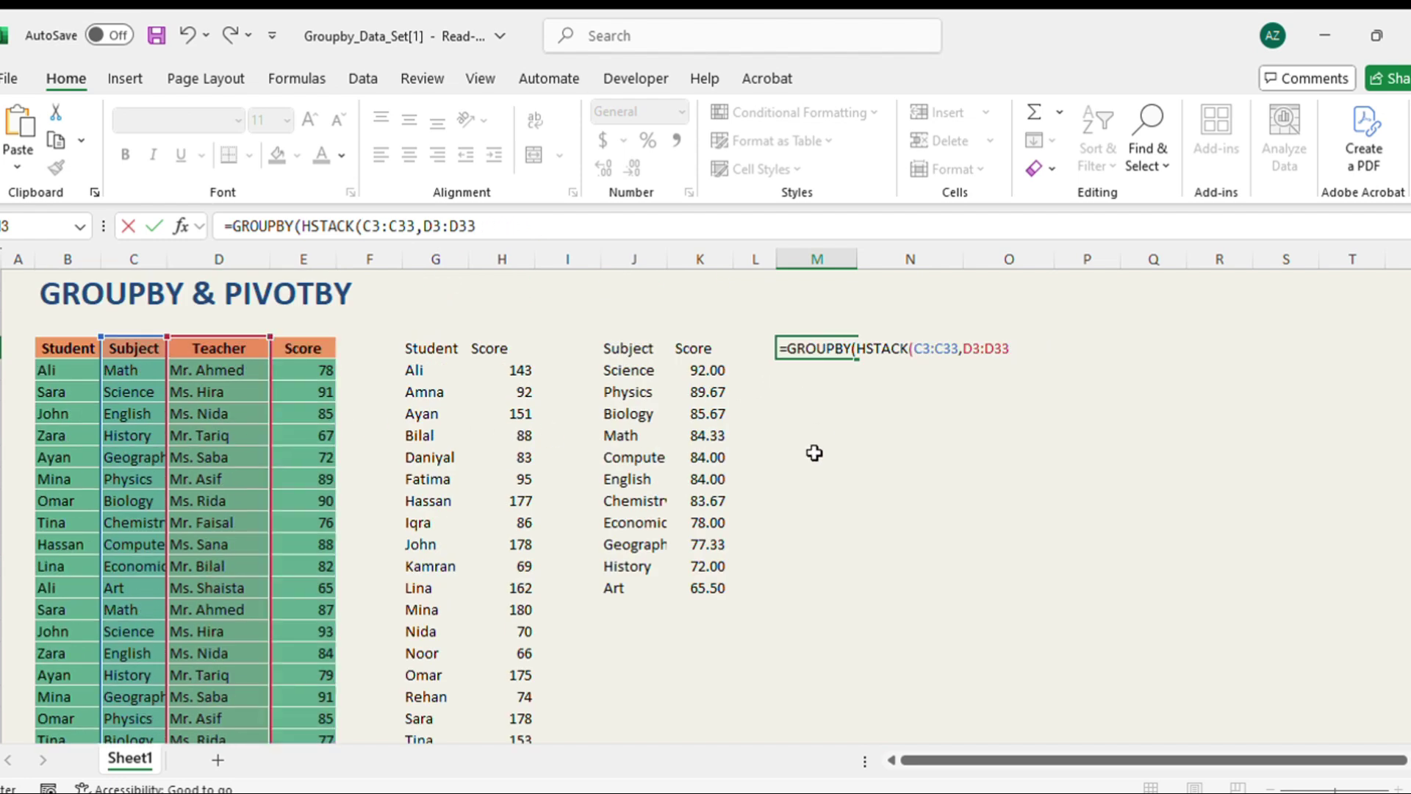
Close the HSTACK and complete the formula with values E3:E33, AVERAGE, field headers 3, total depth 0 and sort order -3.
type("),")
left_click(312, 350)
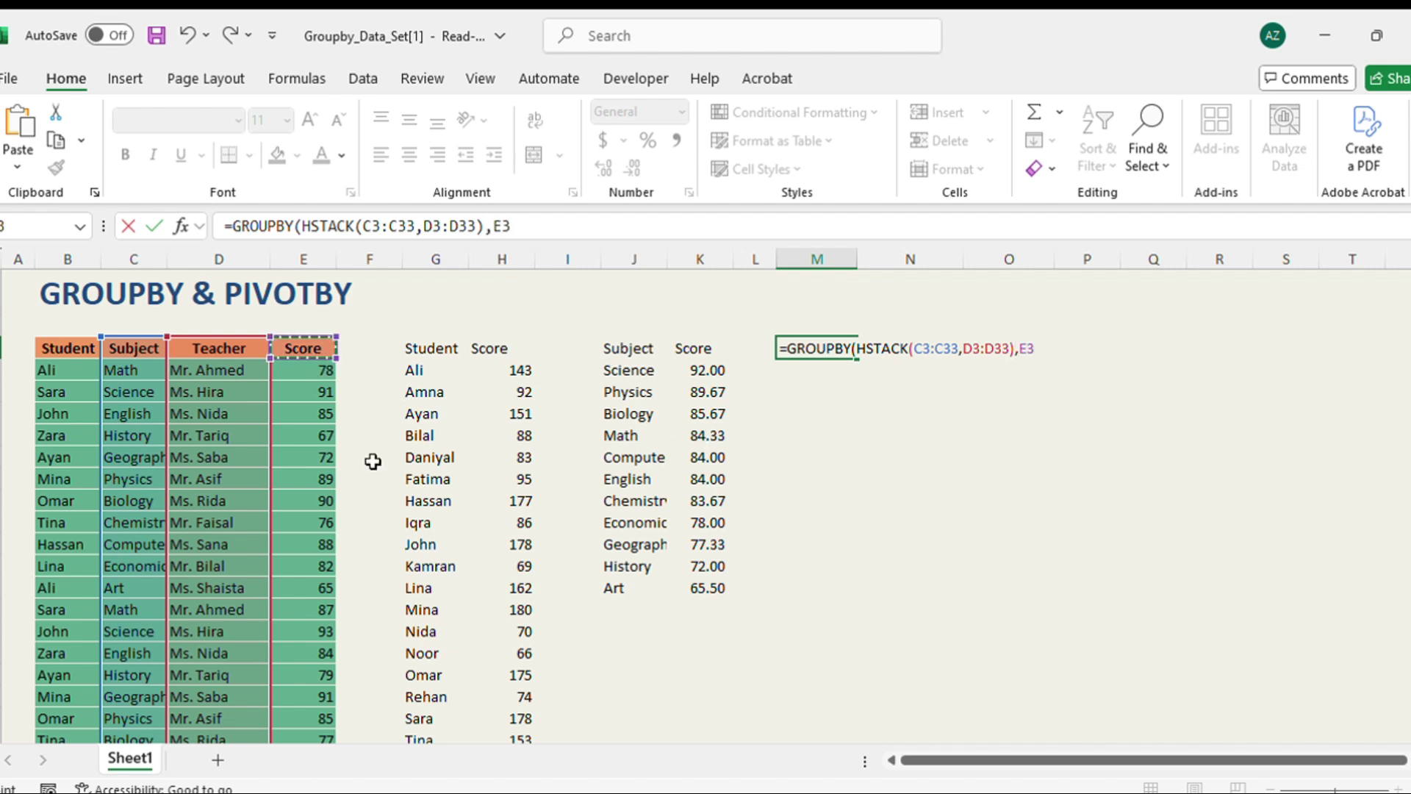
key("ctrl+shift+Down")
type(",")
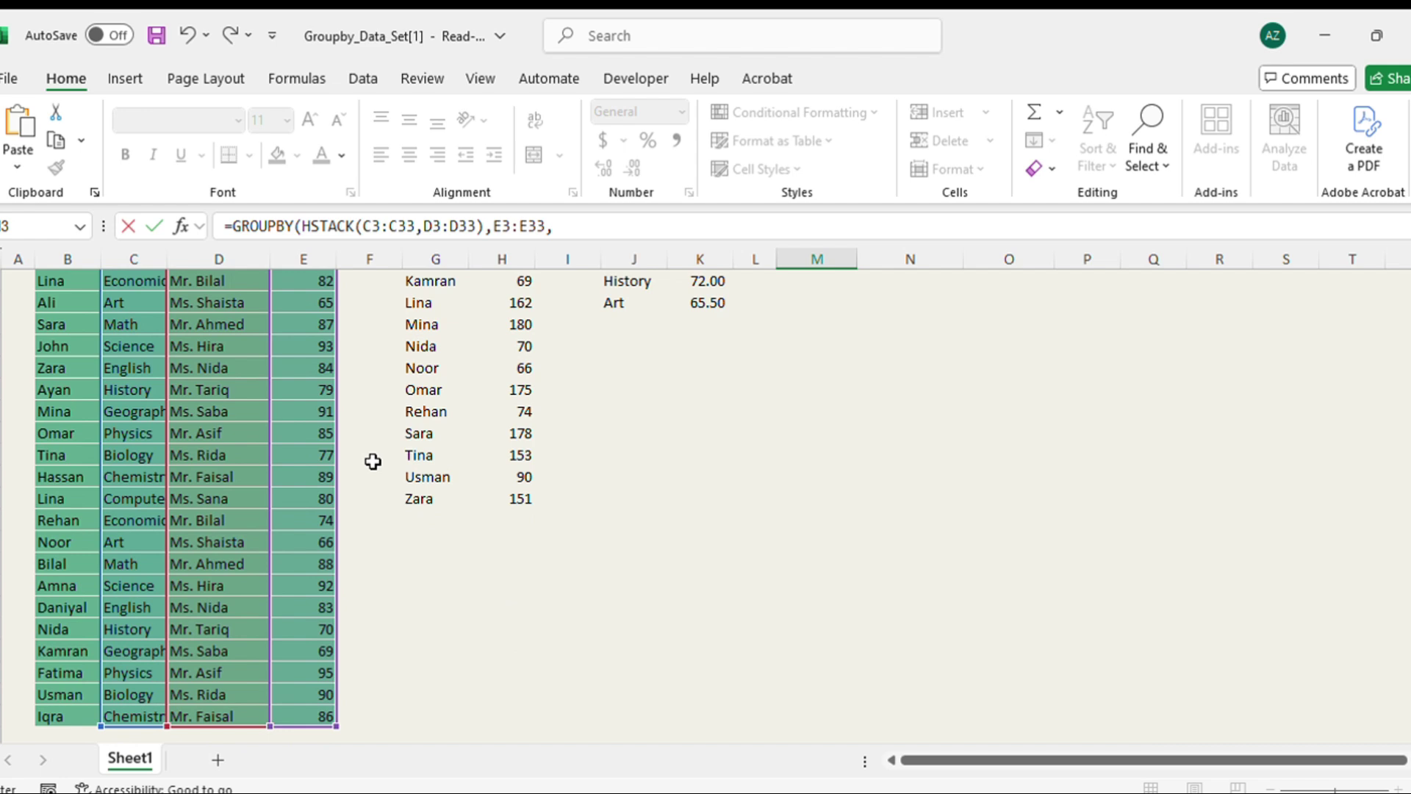
type("AVERAGE,3,0,")
scroll(372, 461, "up", 4)
left_click(675, 230)
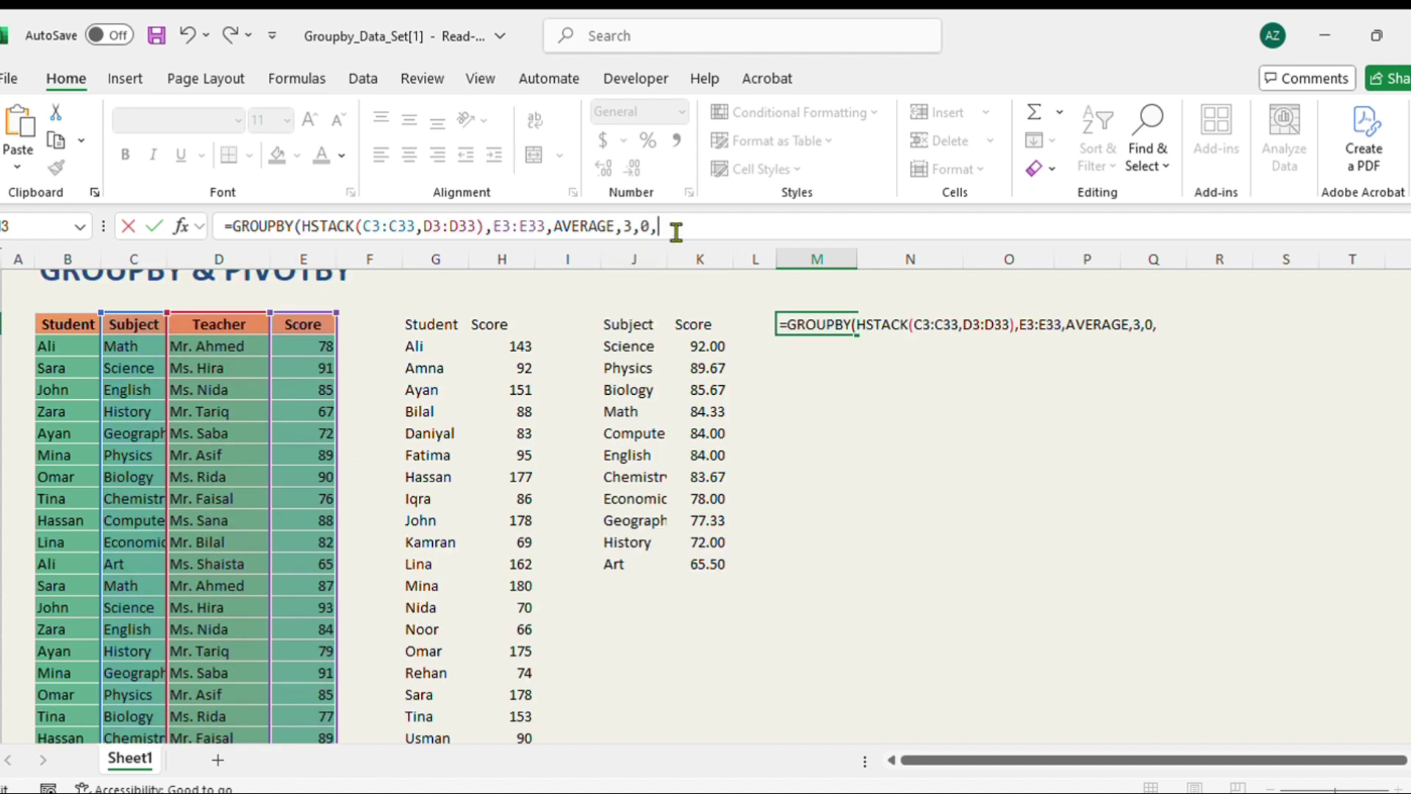
type(",-3)")
key("Return")
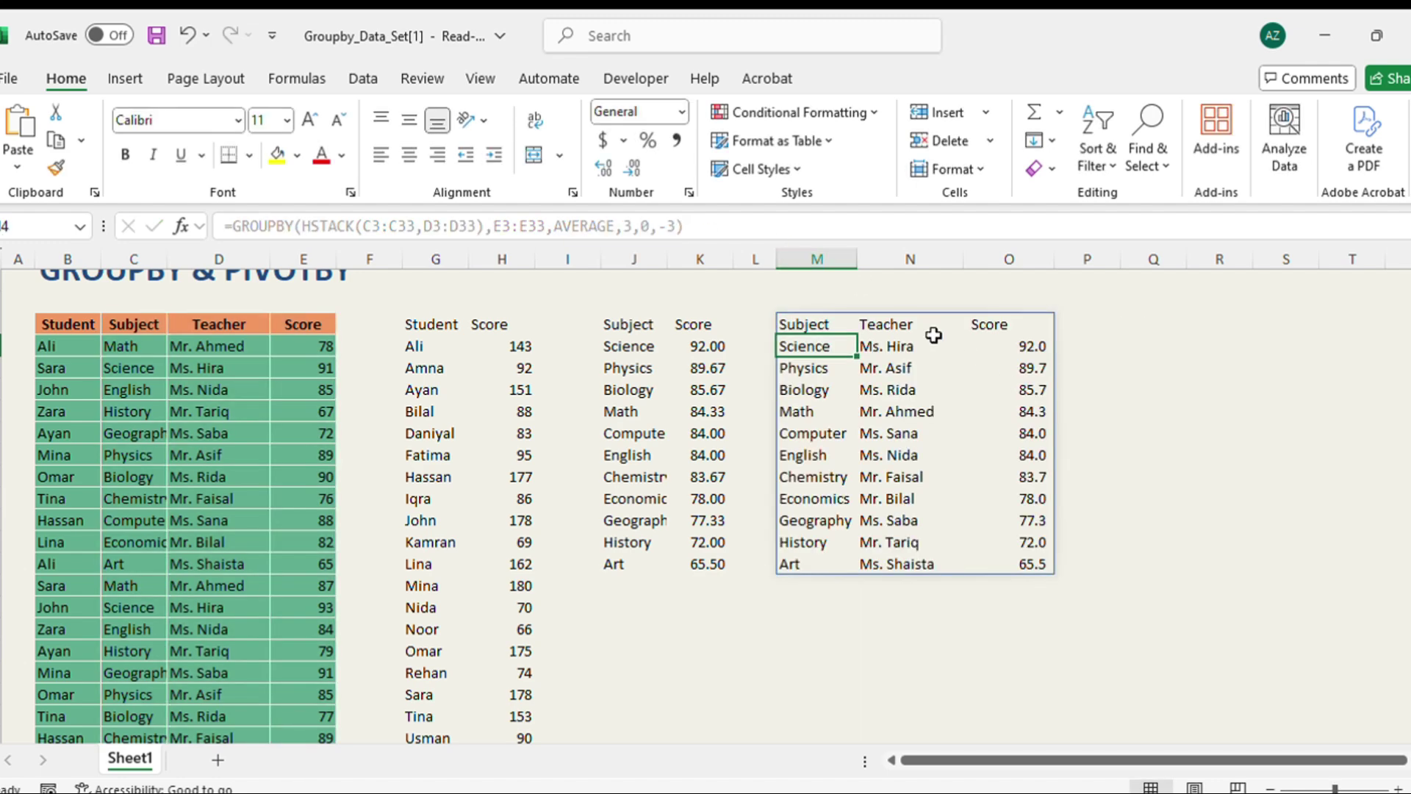
AutoFit the widths of columns M to O around the subject and teacher summary.
left_click_drag(835, 259, 1030, 265)
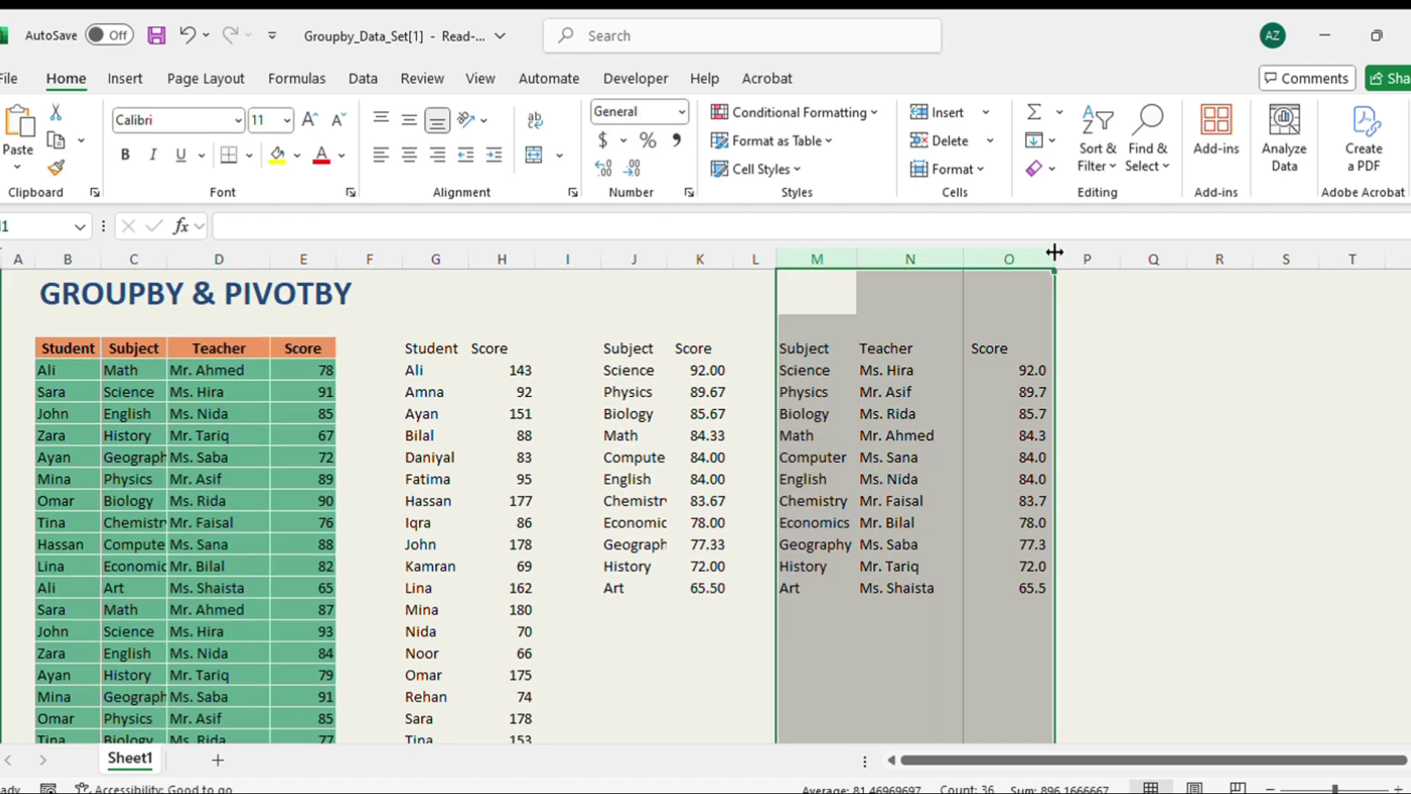
double_click(1055, 259)
left_click(1123, 424)
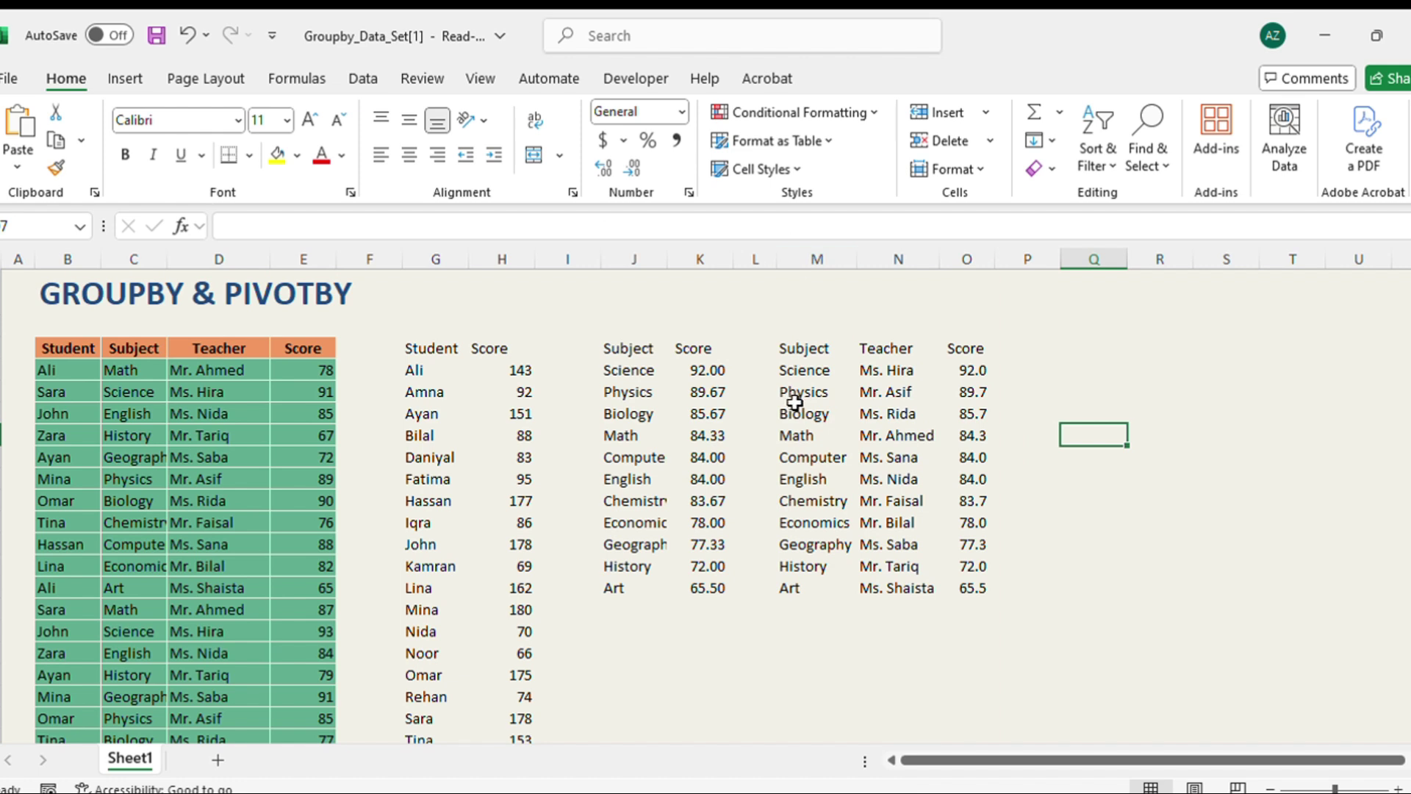
left_click_drag(809, 348, 952, 345)
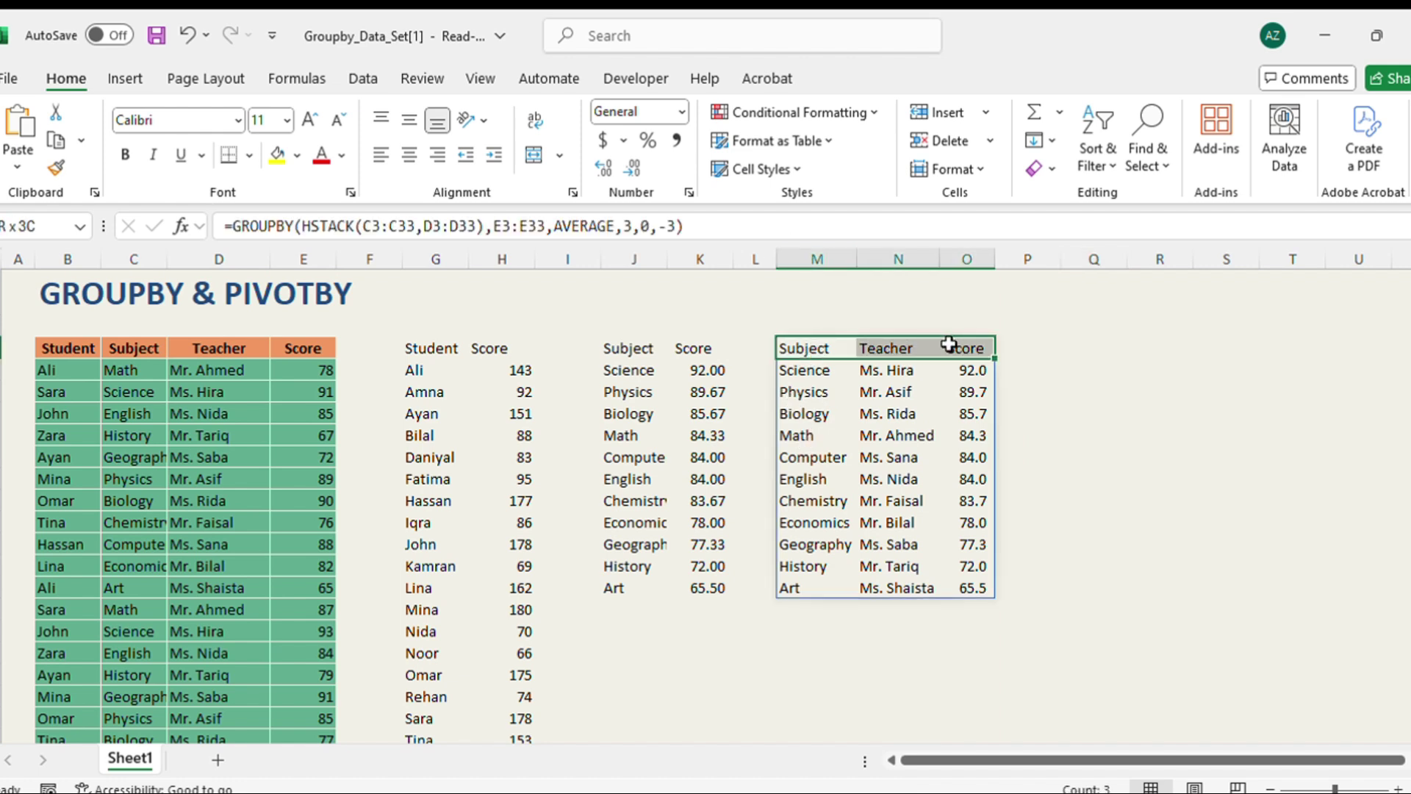
left_click(1095, 494)
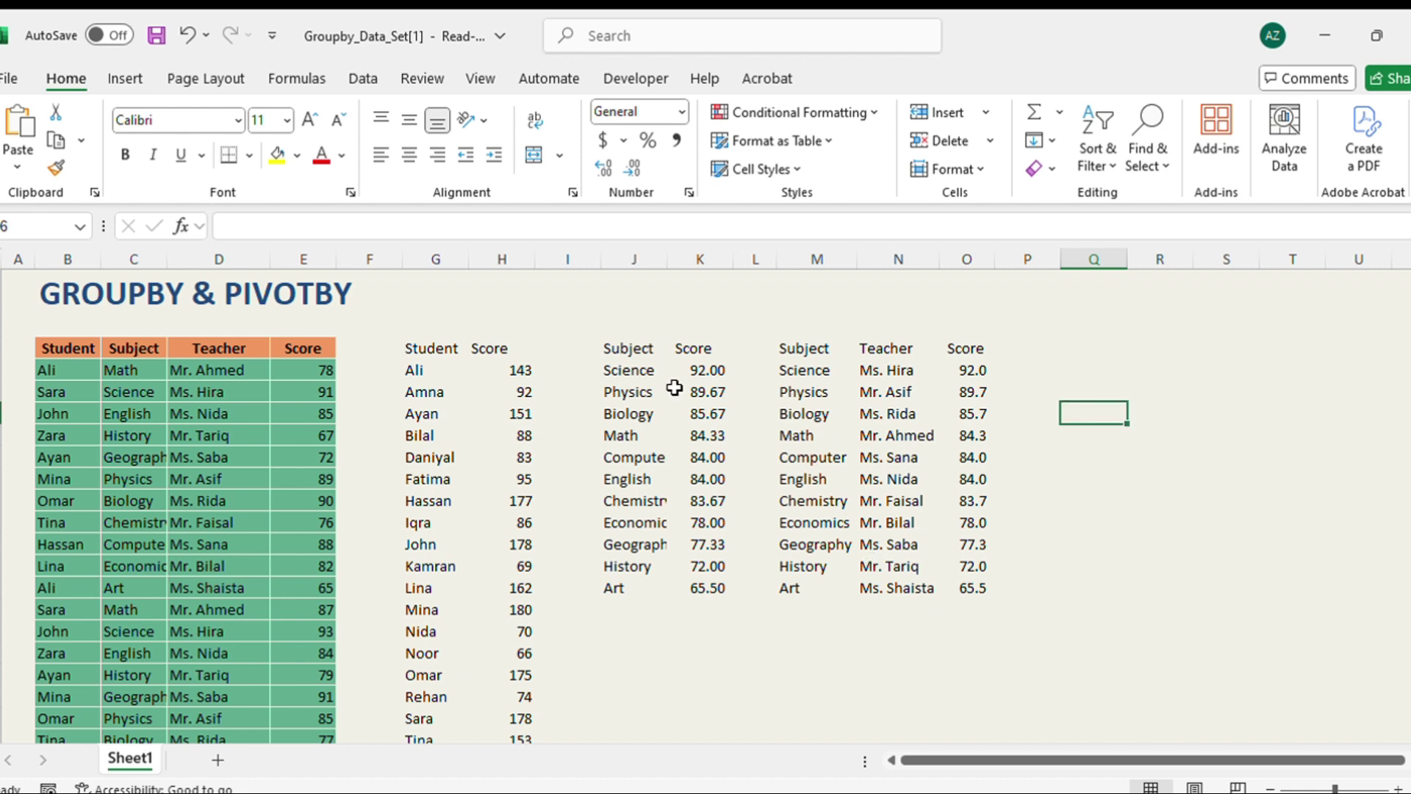
left_click(622, 355)
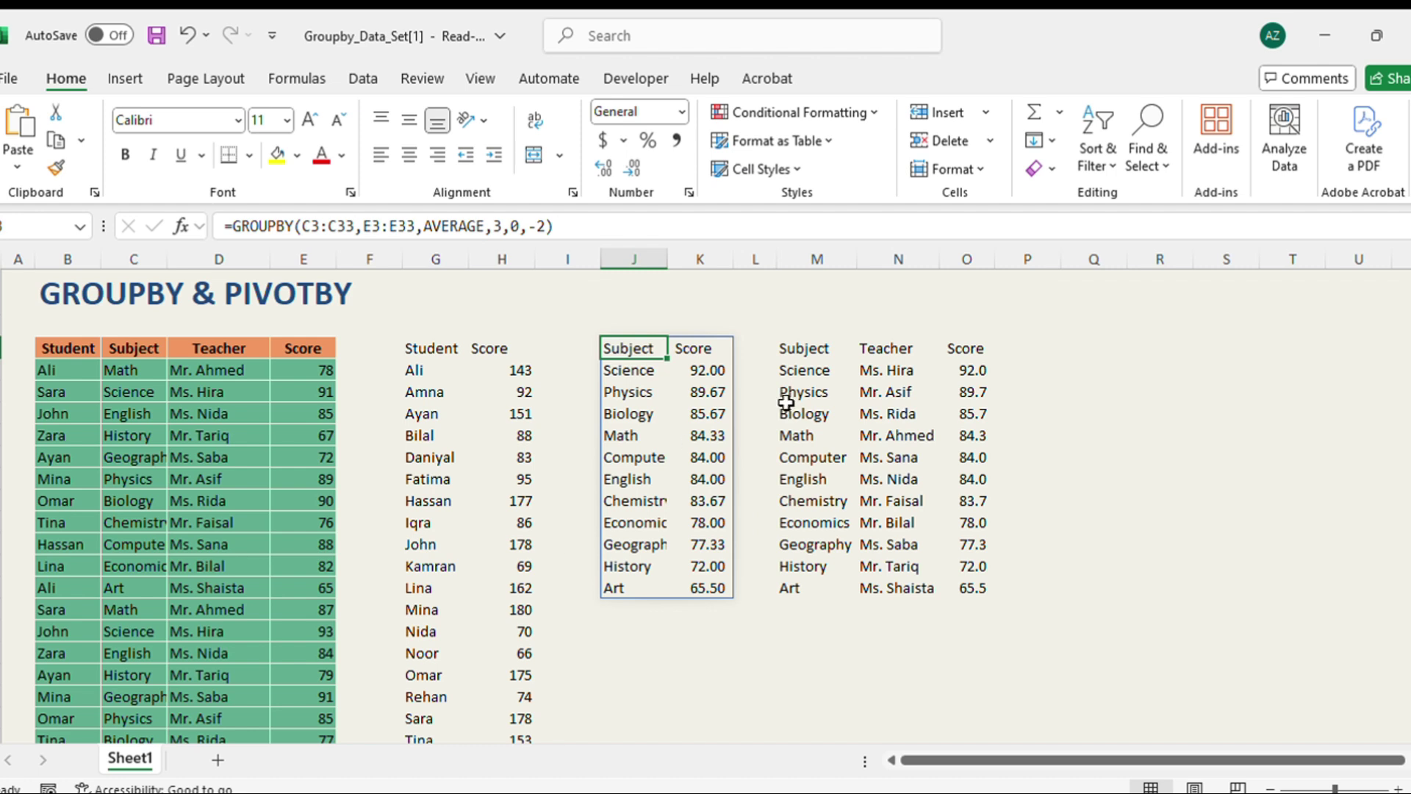
left_click(799, 359)
Enter a GROUPBY formula in cell Q3 with Subject C3:C33 as row fields, Score E3:E33 as values and SUM as the function.
left_click(1080, 357)
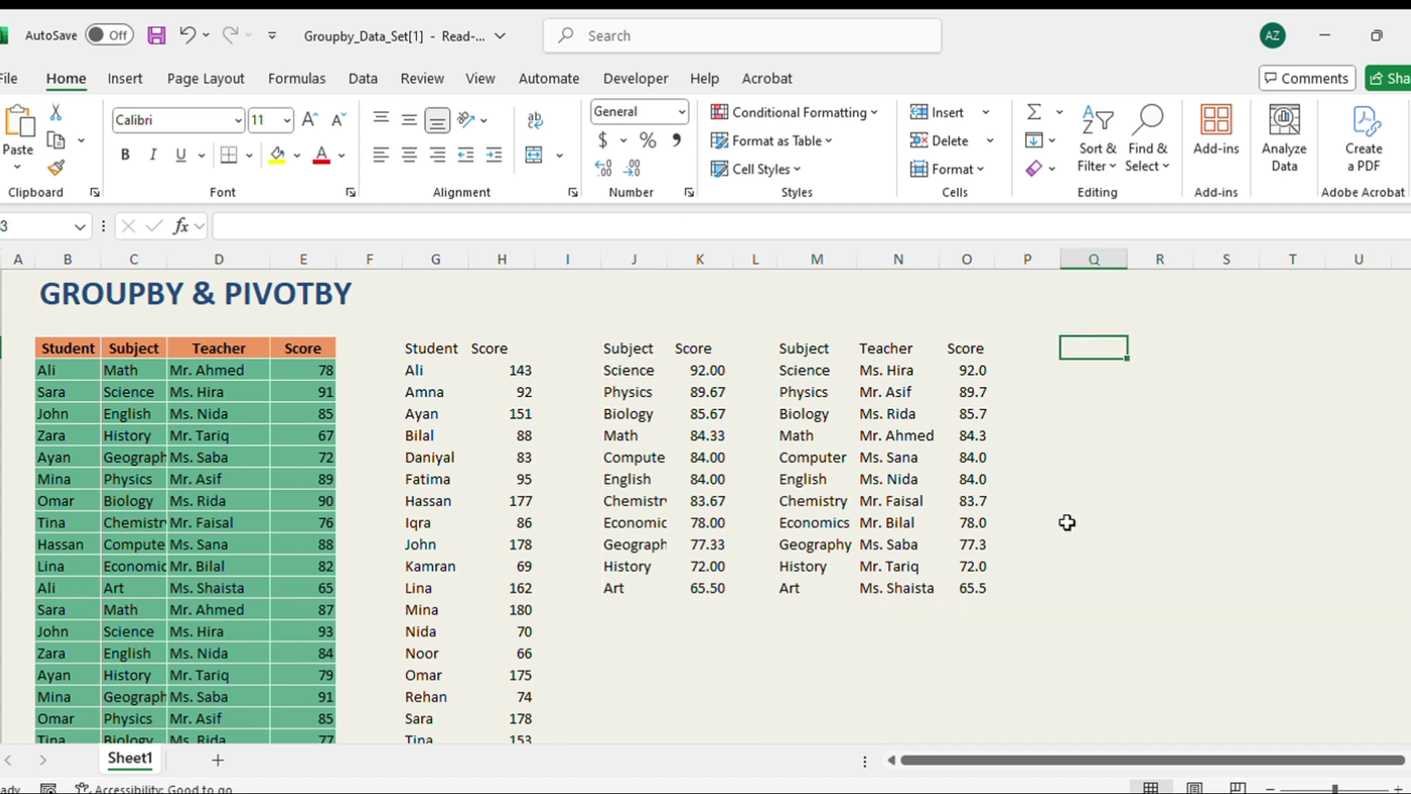
type("=GROUPBY(")
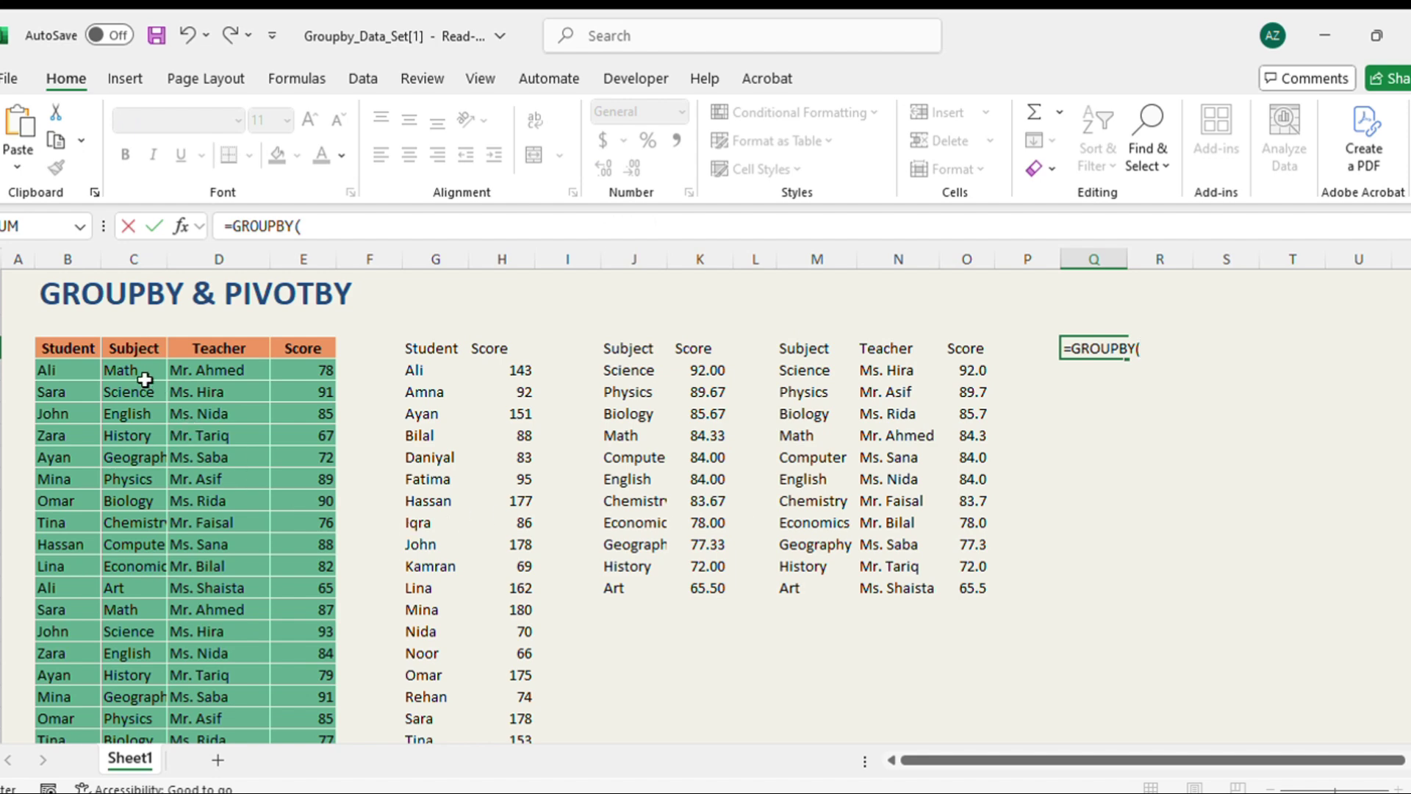
left_click(123, 350)
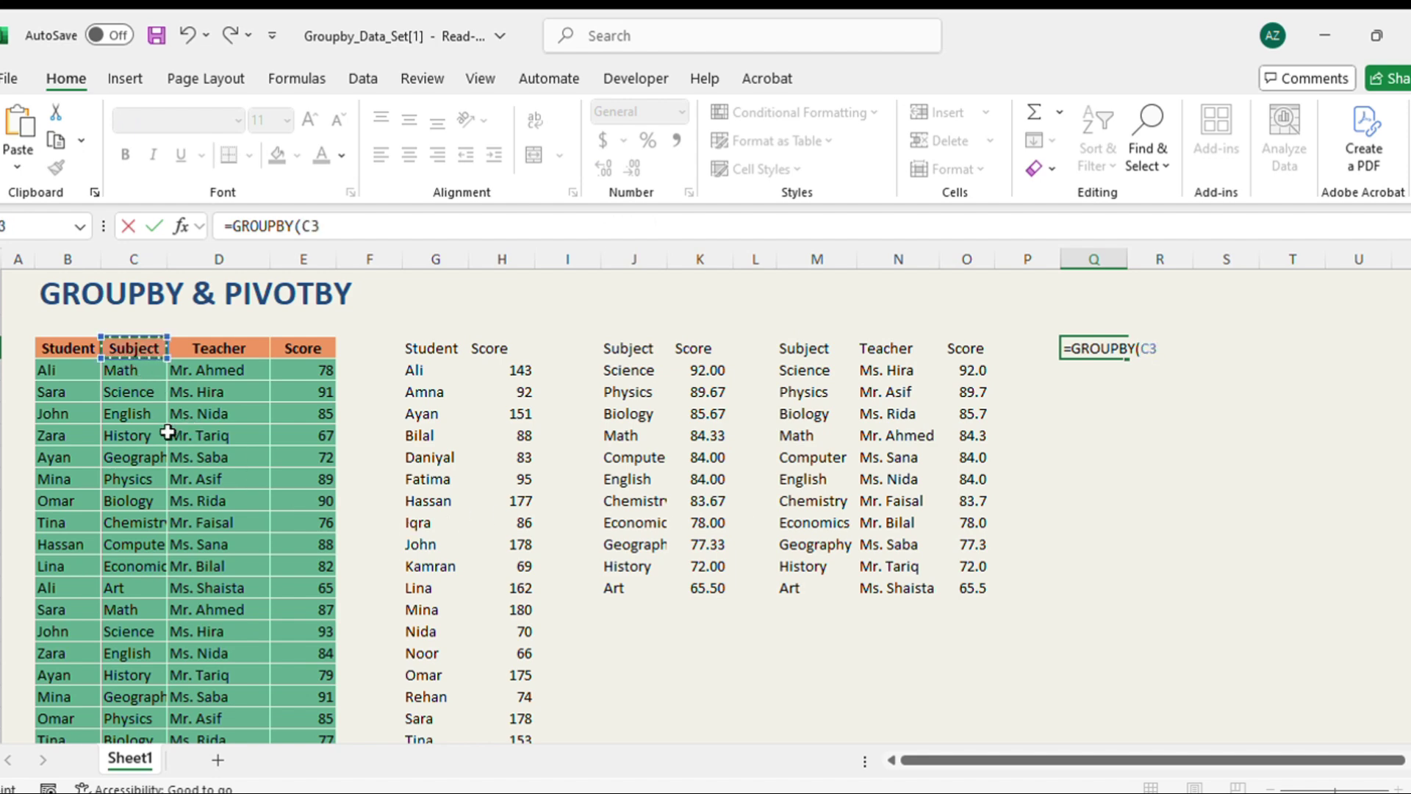
key("ctrl+shift+Down")
type(",")
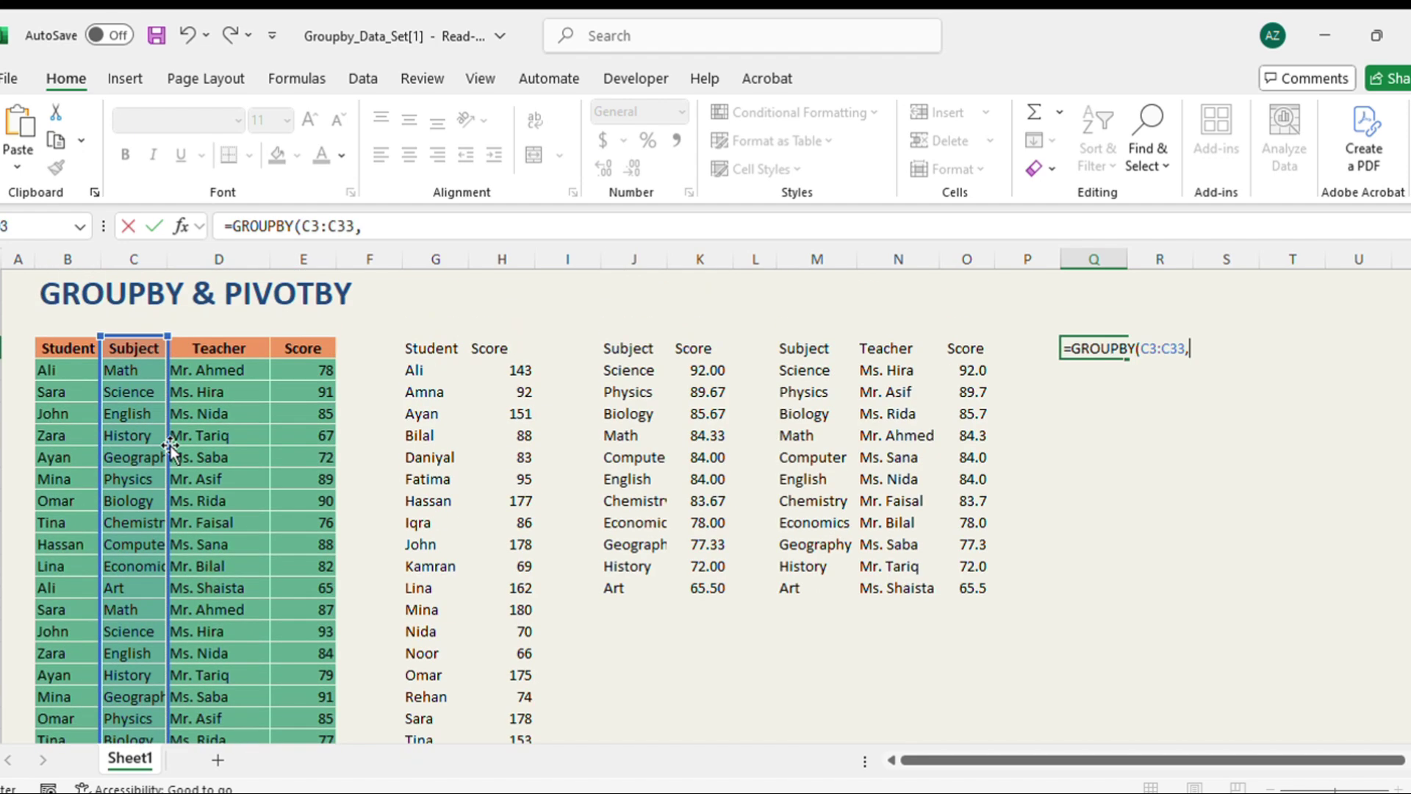
left_click(298, 348)
key("ctrl+shift+Down")
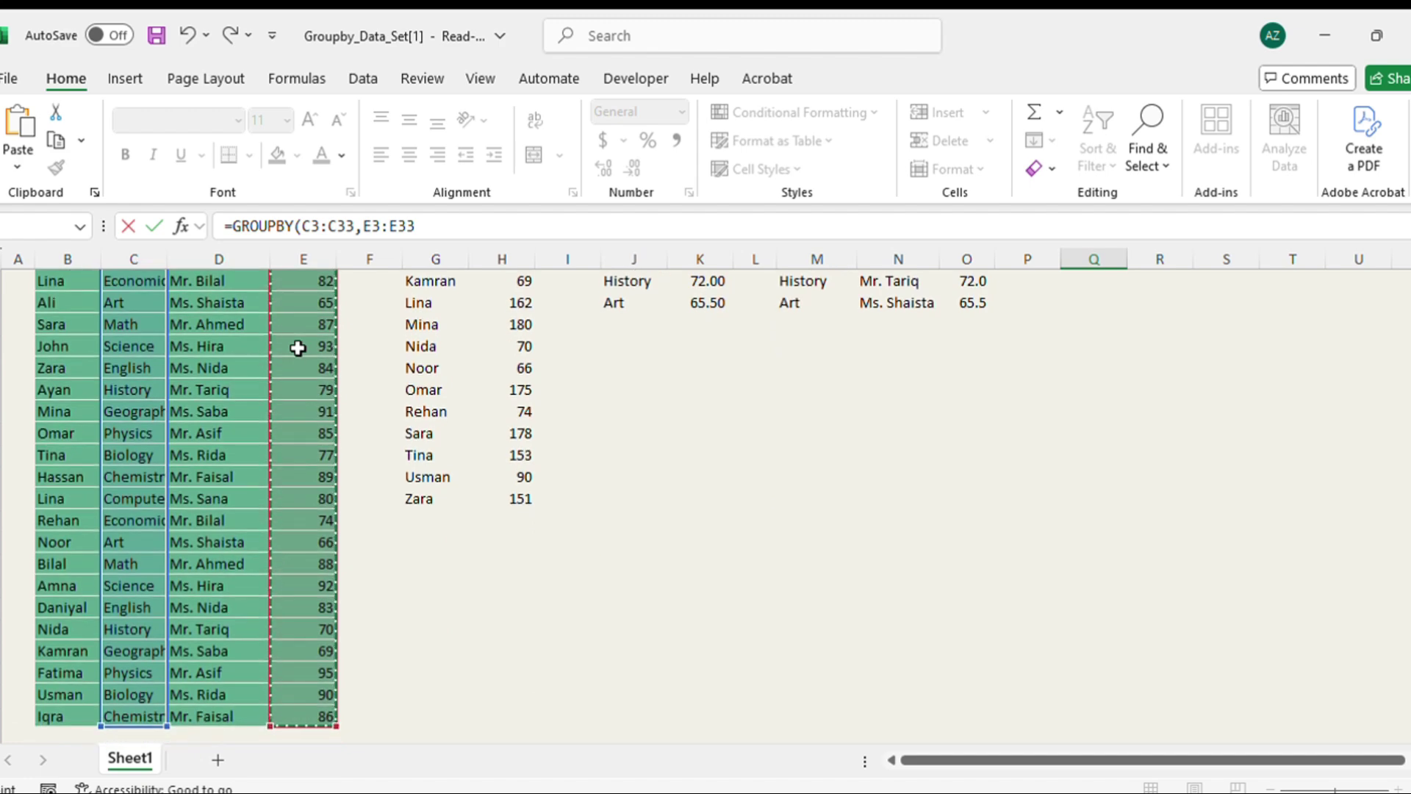
type(",")
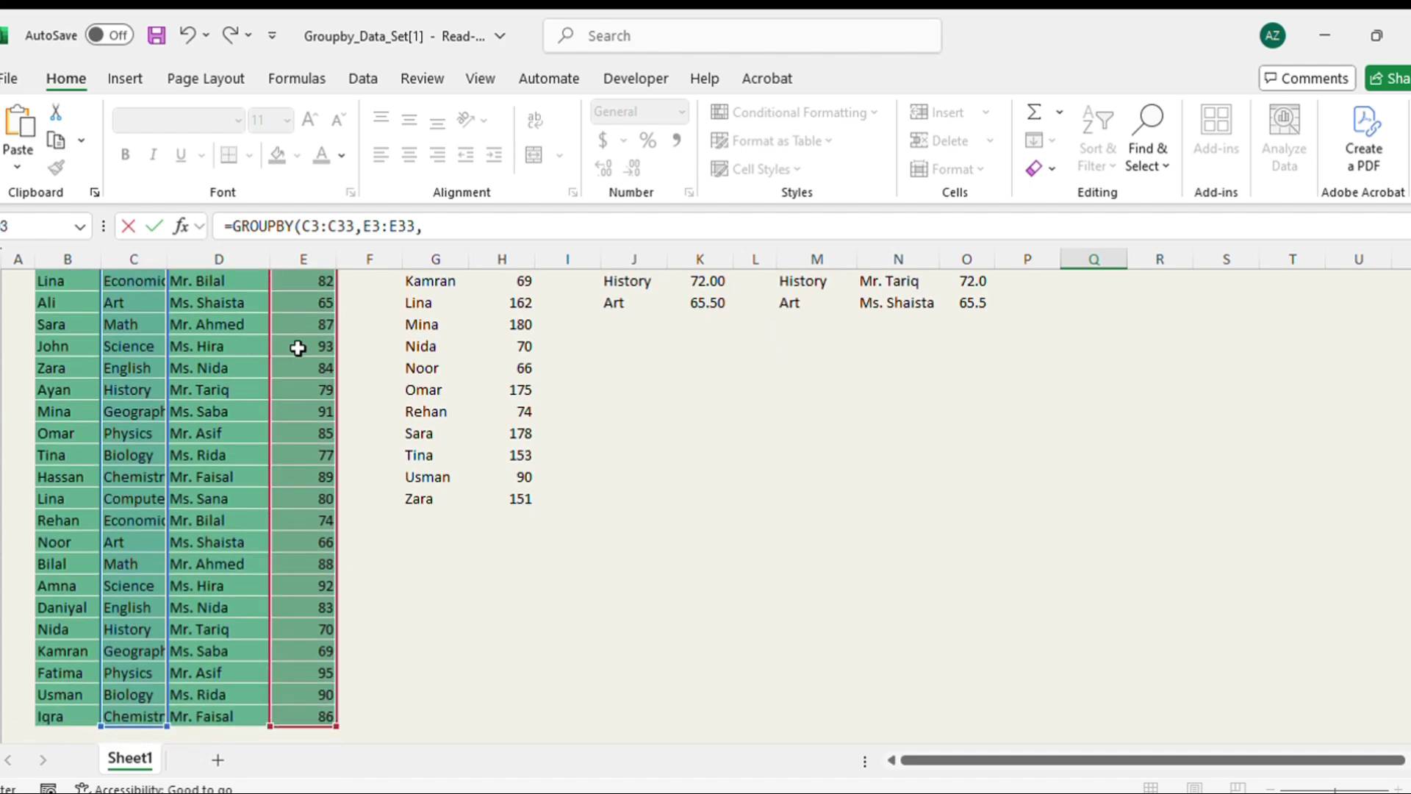
type("SUM)")
key("Return")
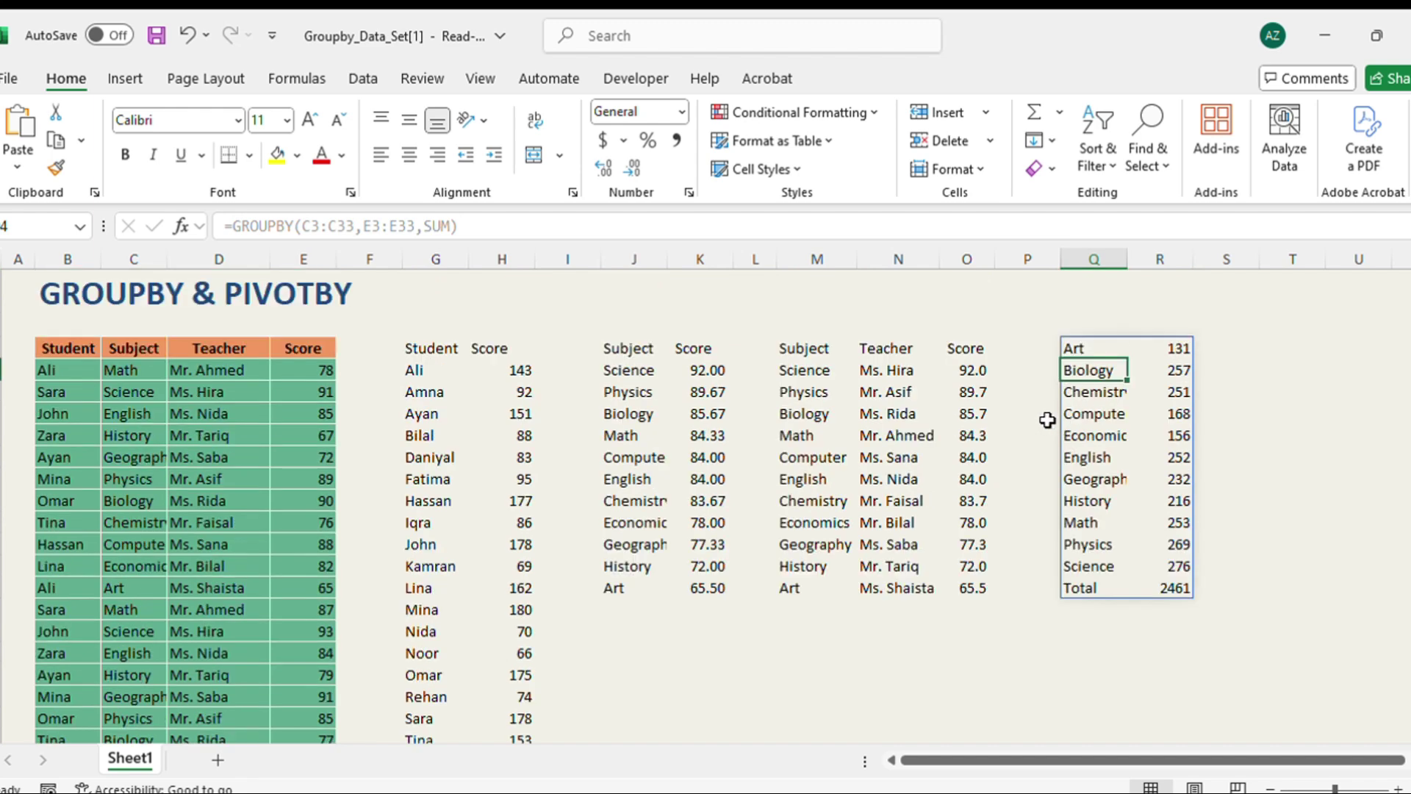
Extend the Q3 formula with field headers 3, total depth 0 and sort order -2.
left_click(1095, 340)
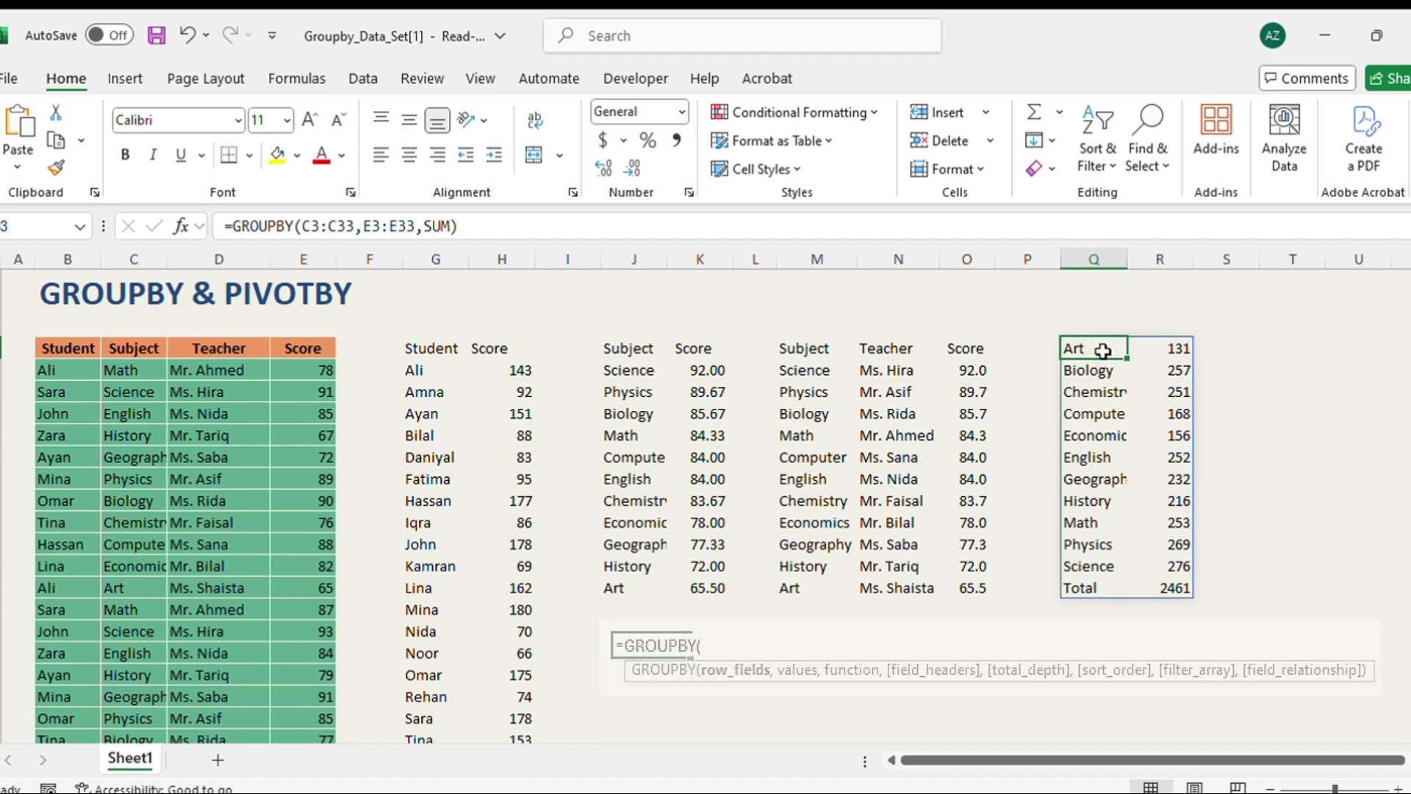
double_click(1099, 351)
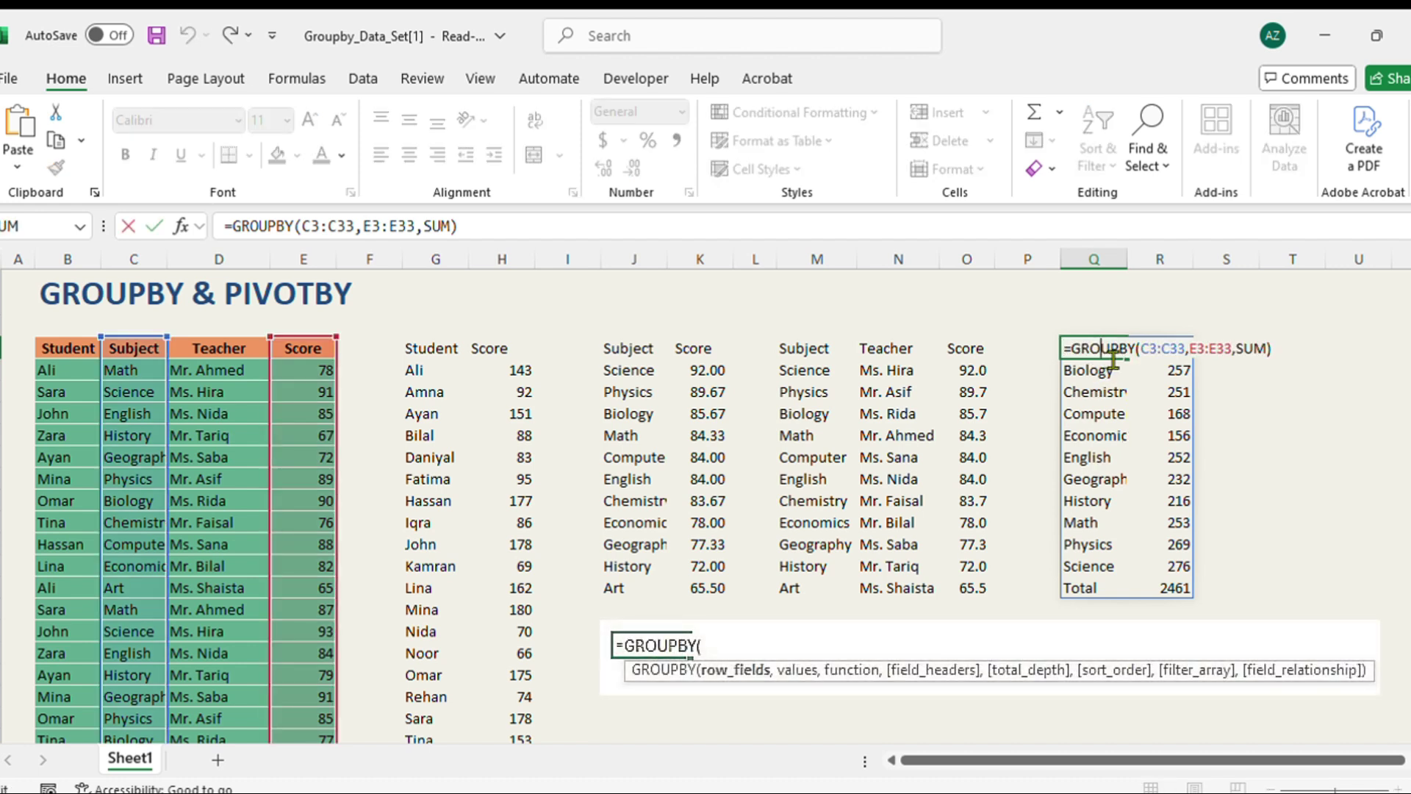
left_click(451, 226)
type(",3")
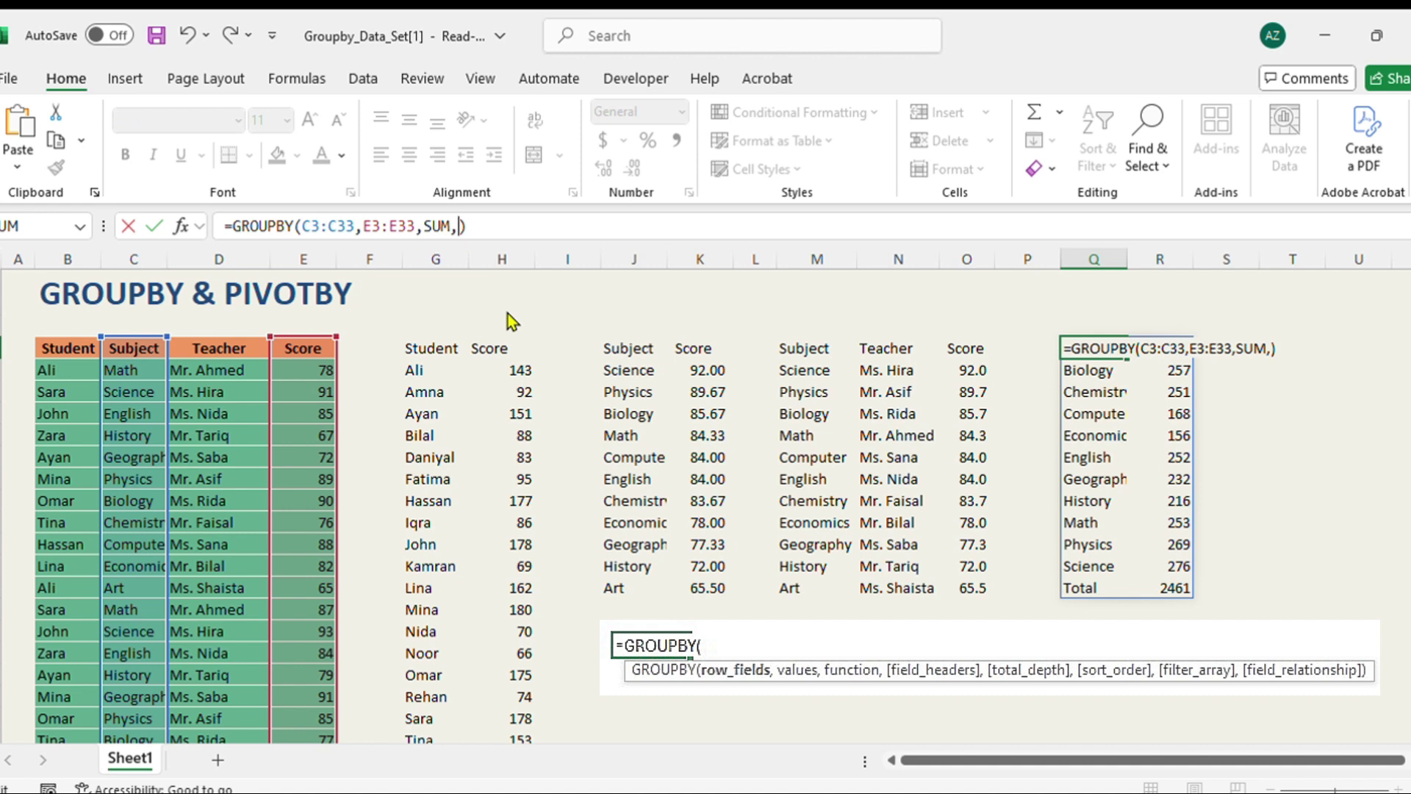
type(",0,-2,")
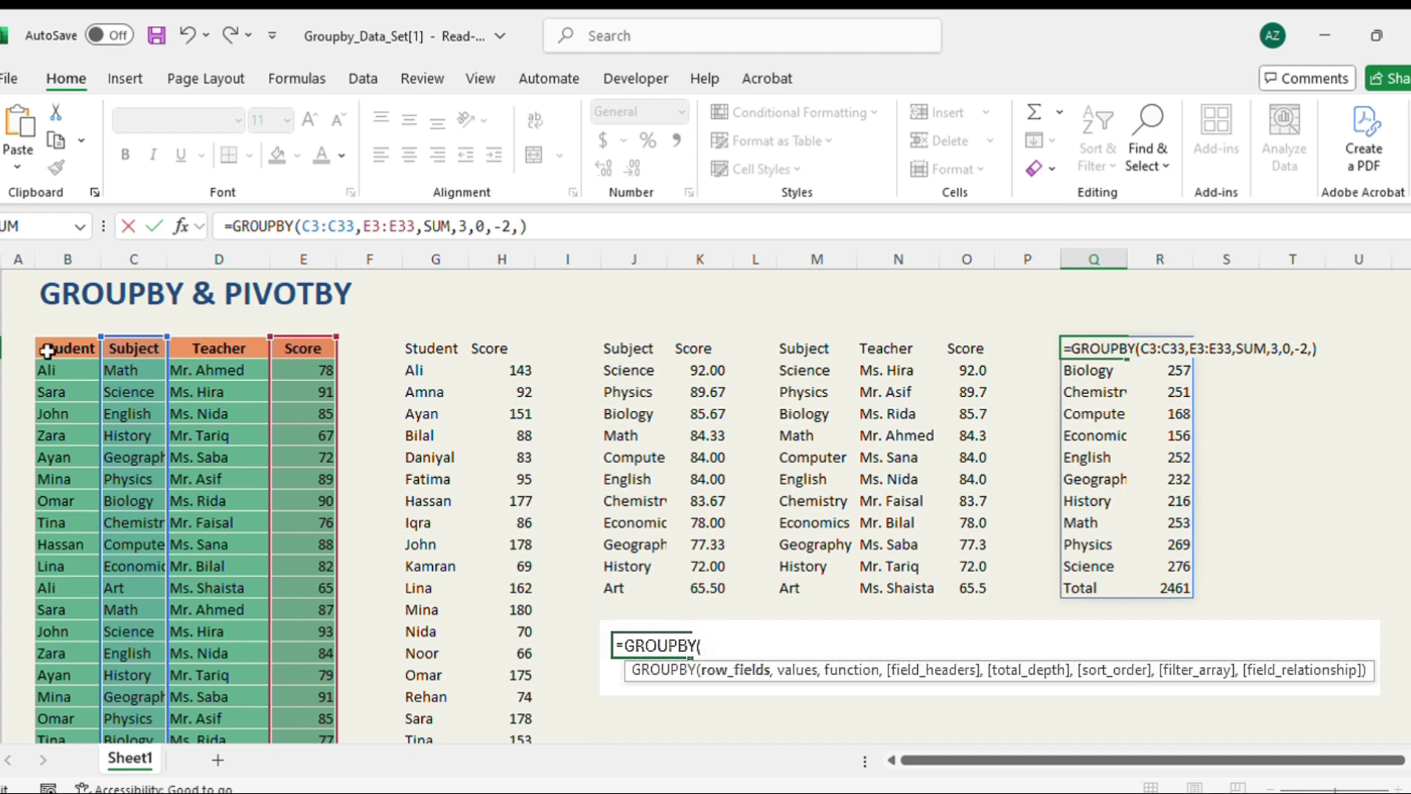
Add a filter array requiring Student column B3:B33 to equal the first listed student's name, and enter the Q3 formula.
left_click_drag(46, 370, 56, 683)
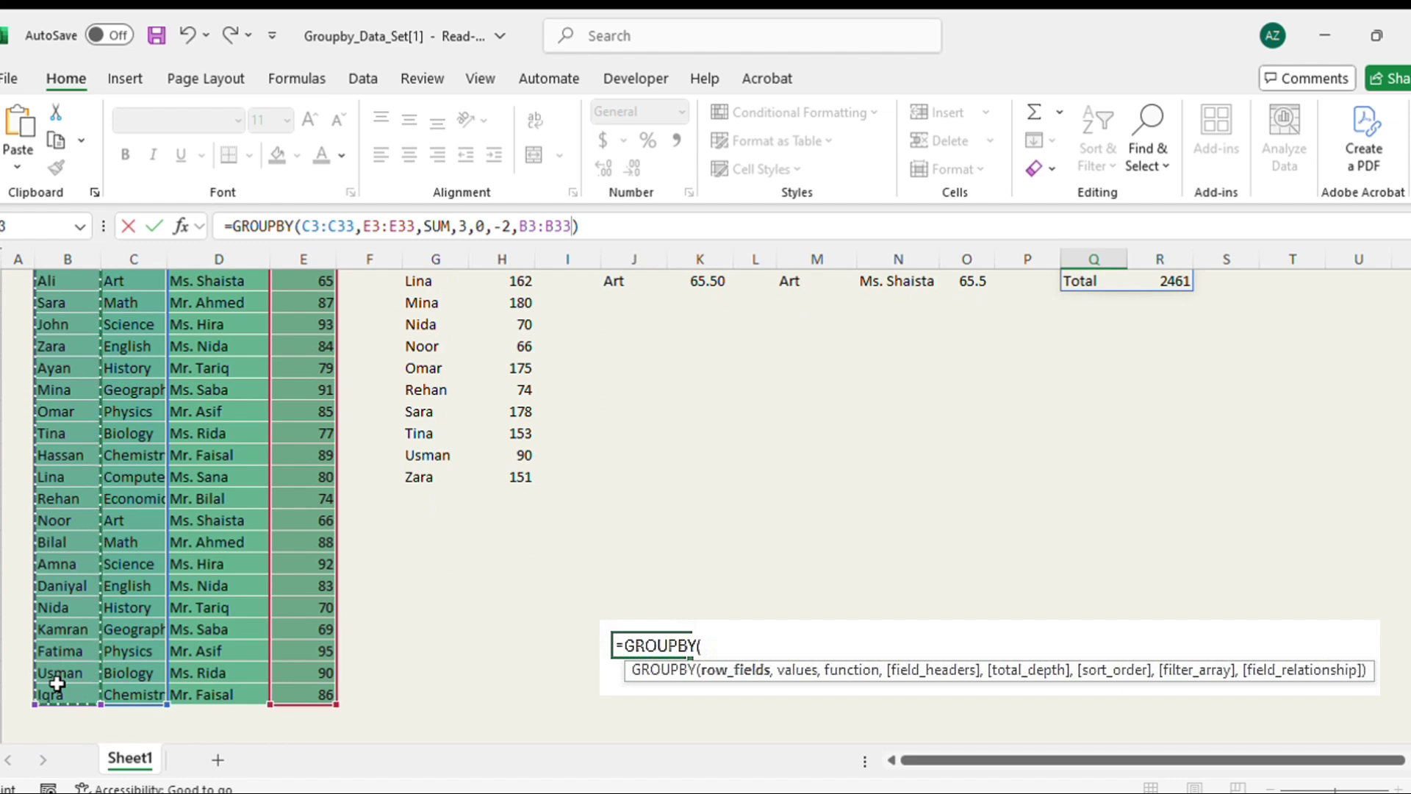
type("=")
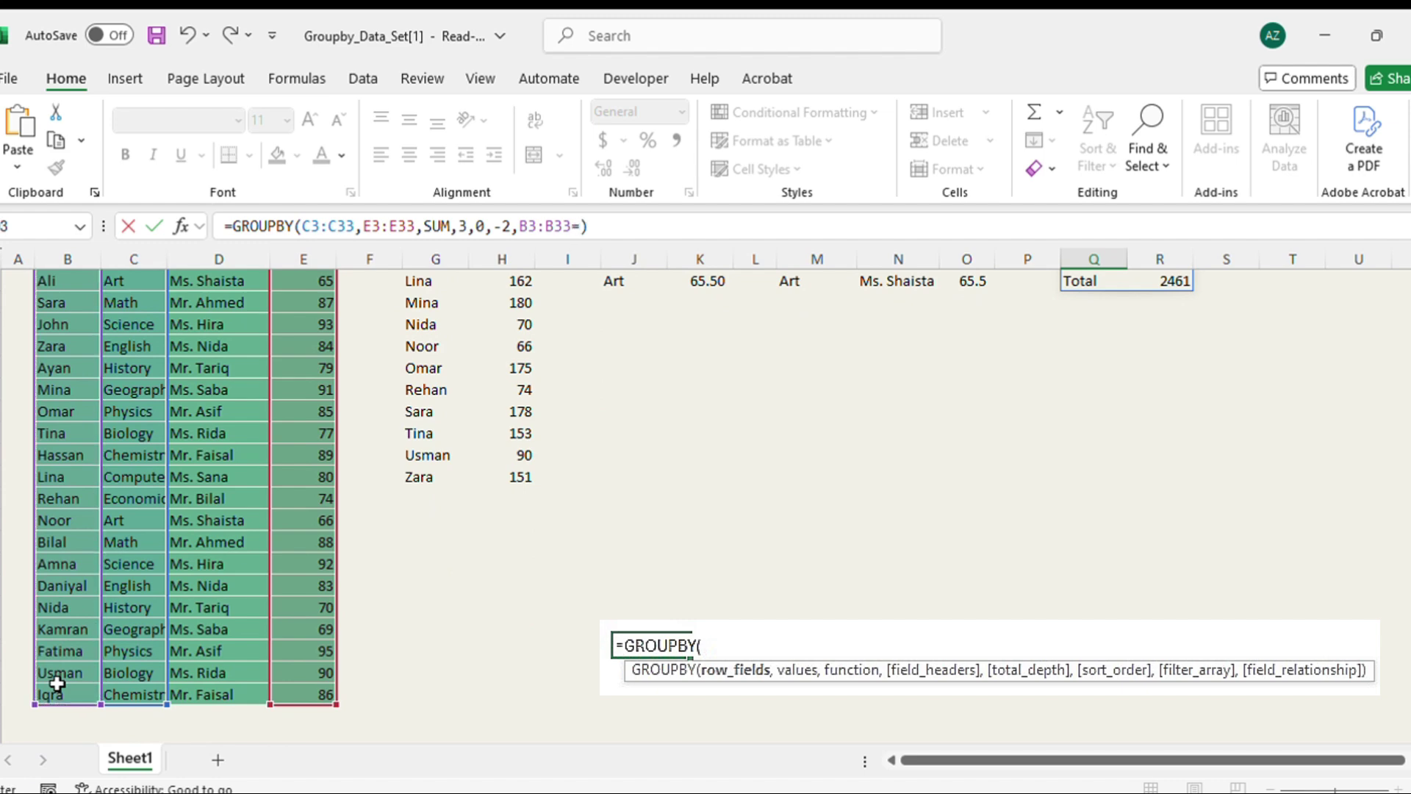
scroll(81, 566, "up", 4)
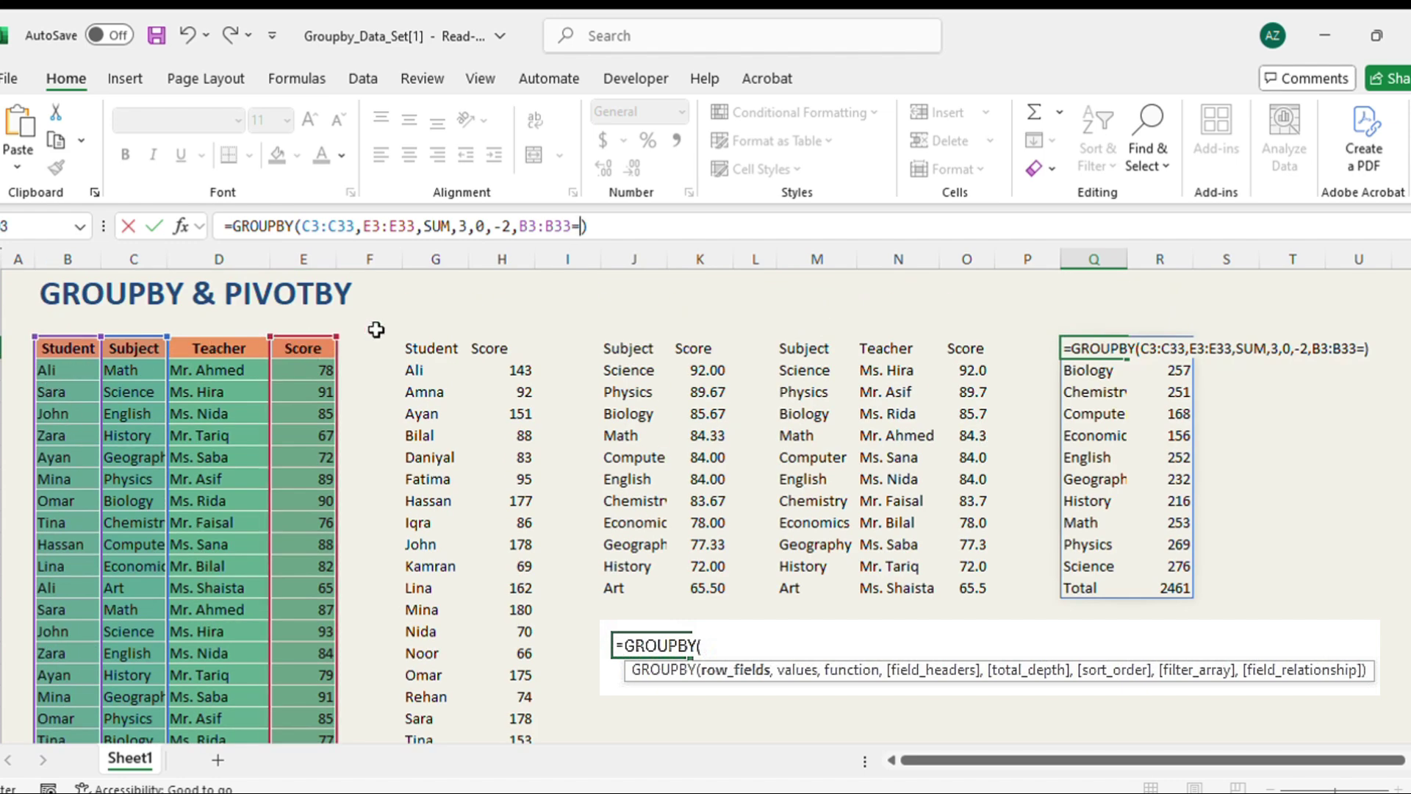
type("\"aLI")
key("BackSpace")
key("BackSpace")
key("BackSpace")
type("Ali\"")
key("Return")
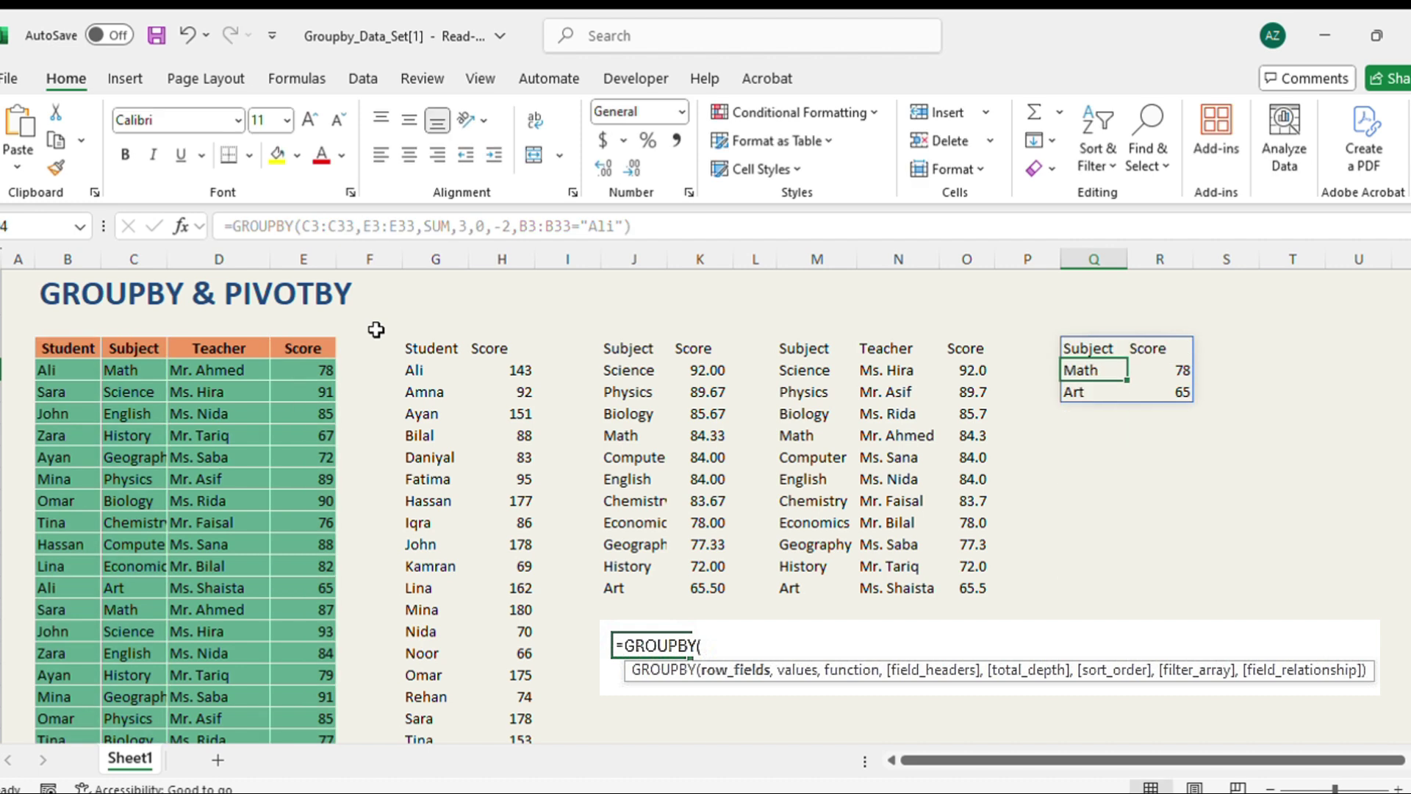
left_click(1122, 427)
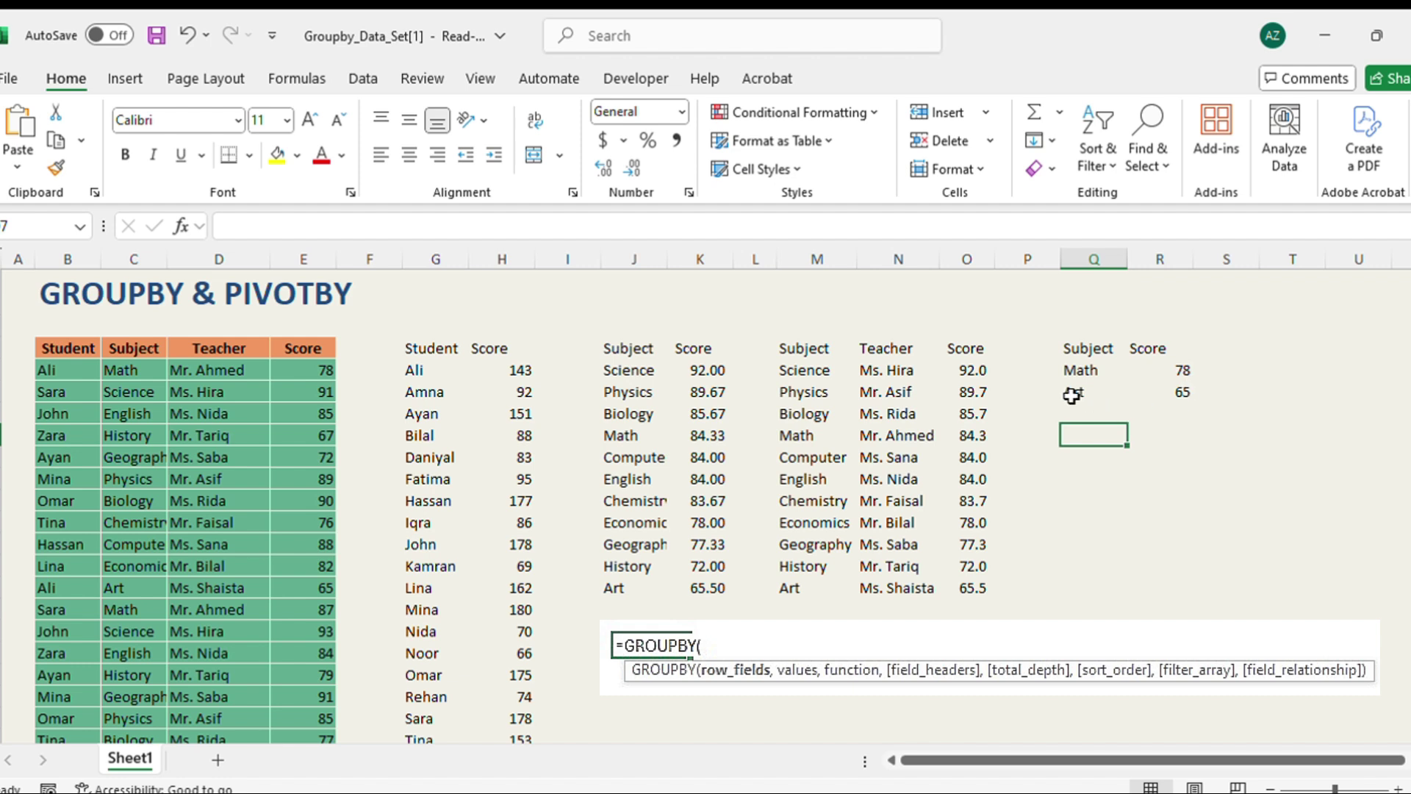
left_click(1082, 349)
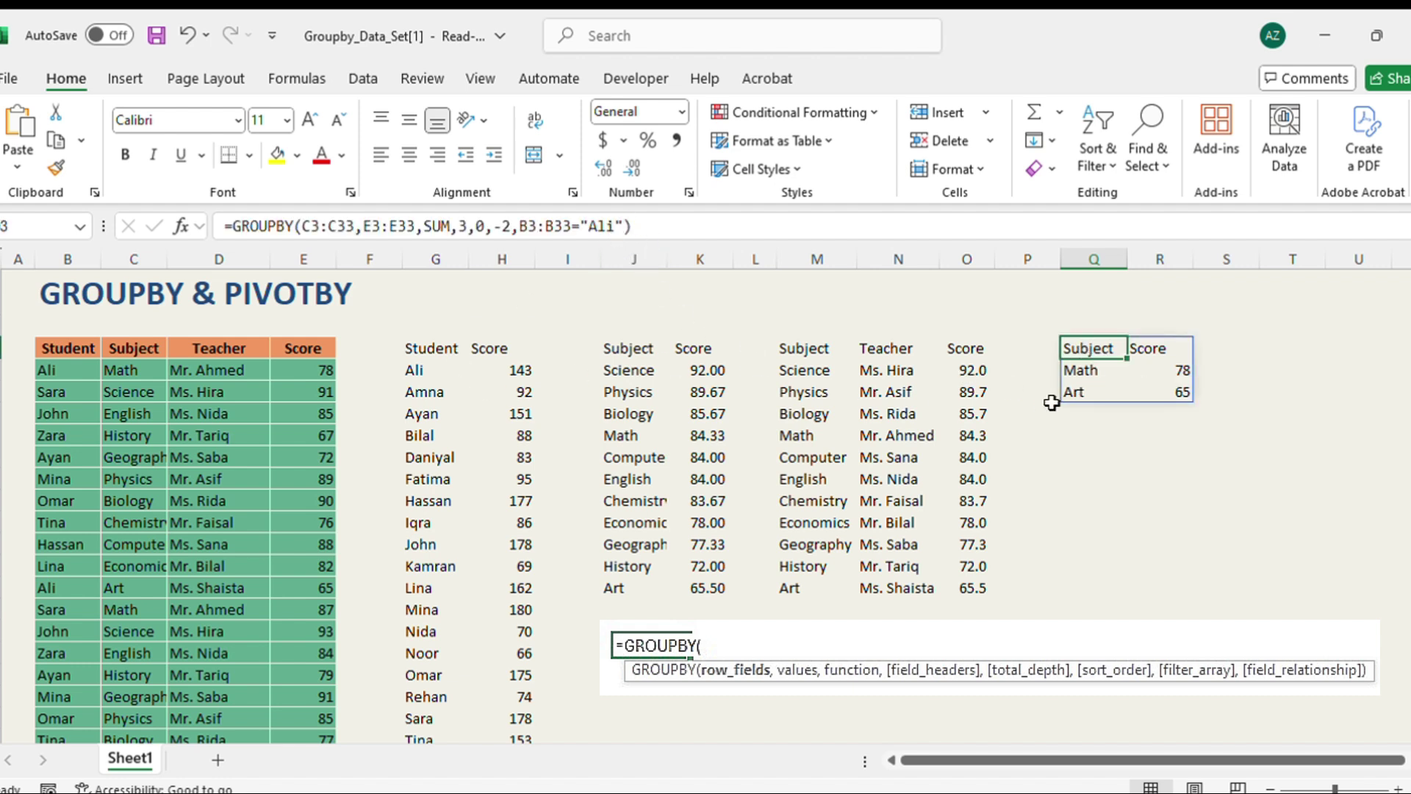
left_click(1174, 463)
Add list data validation to cell Q1 using the student names in B4:B33 as the source.
left_click(1071, 309)
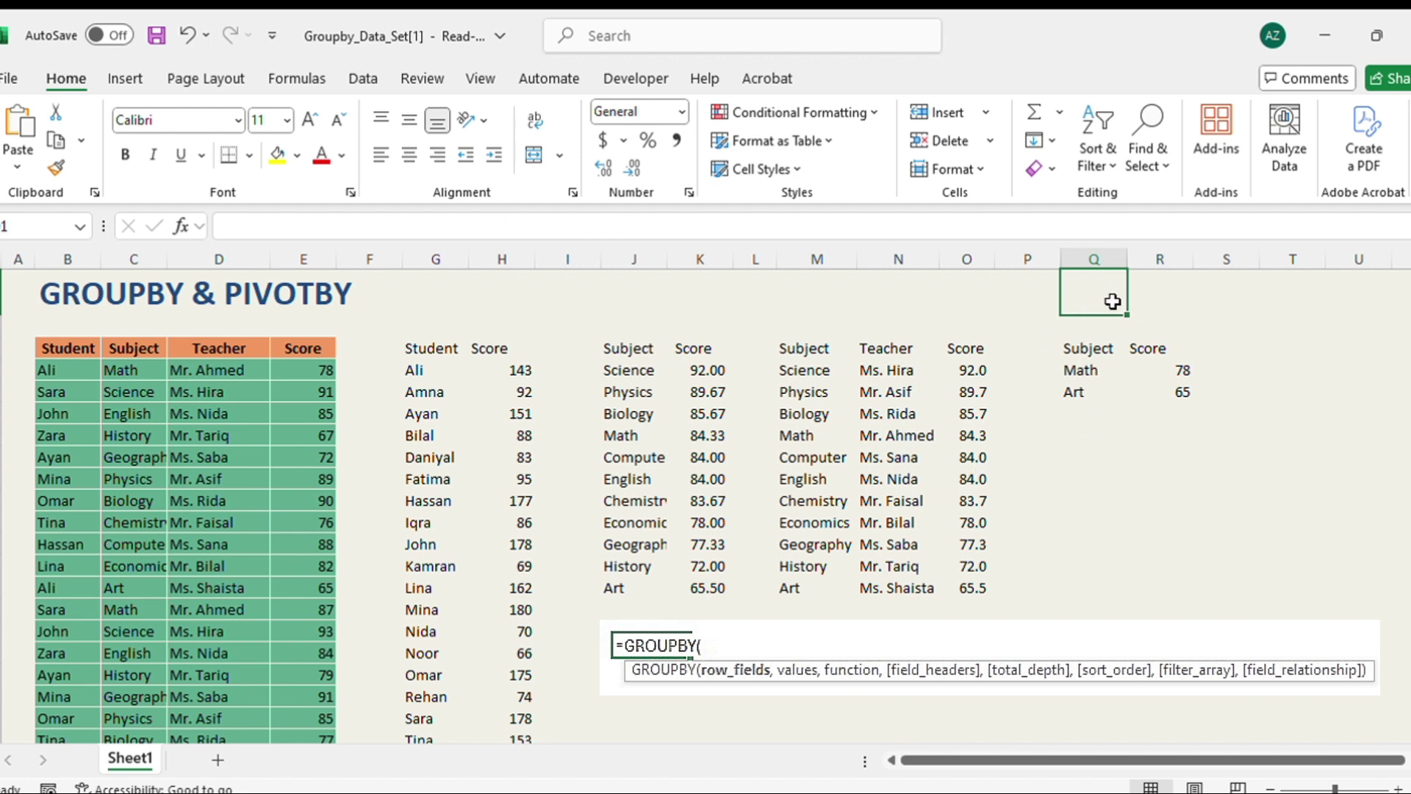
left_click(363, 78)
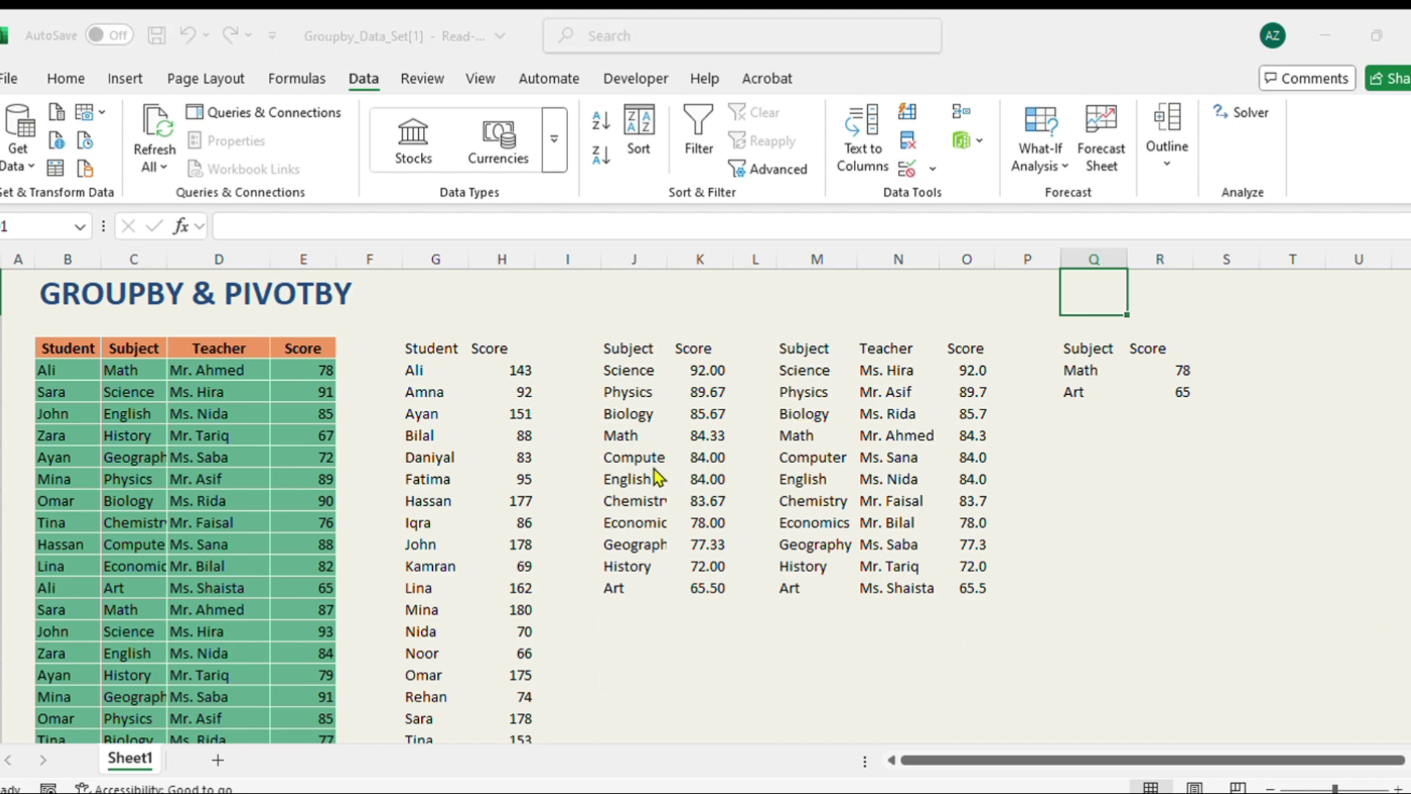
left_click(693, 551)
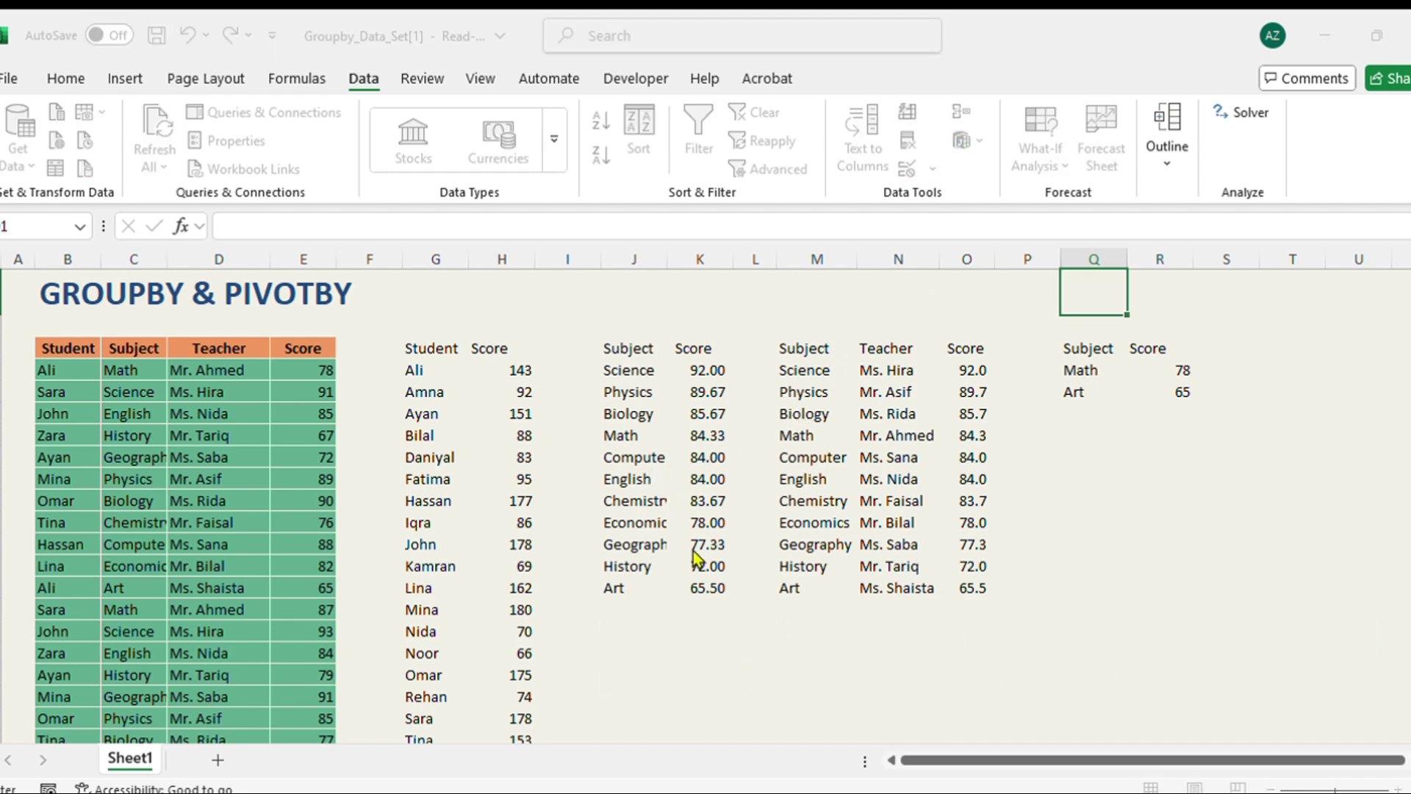
left_click(44, 369)
key("ctrl+shift+Down")
key("ctrl+c")
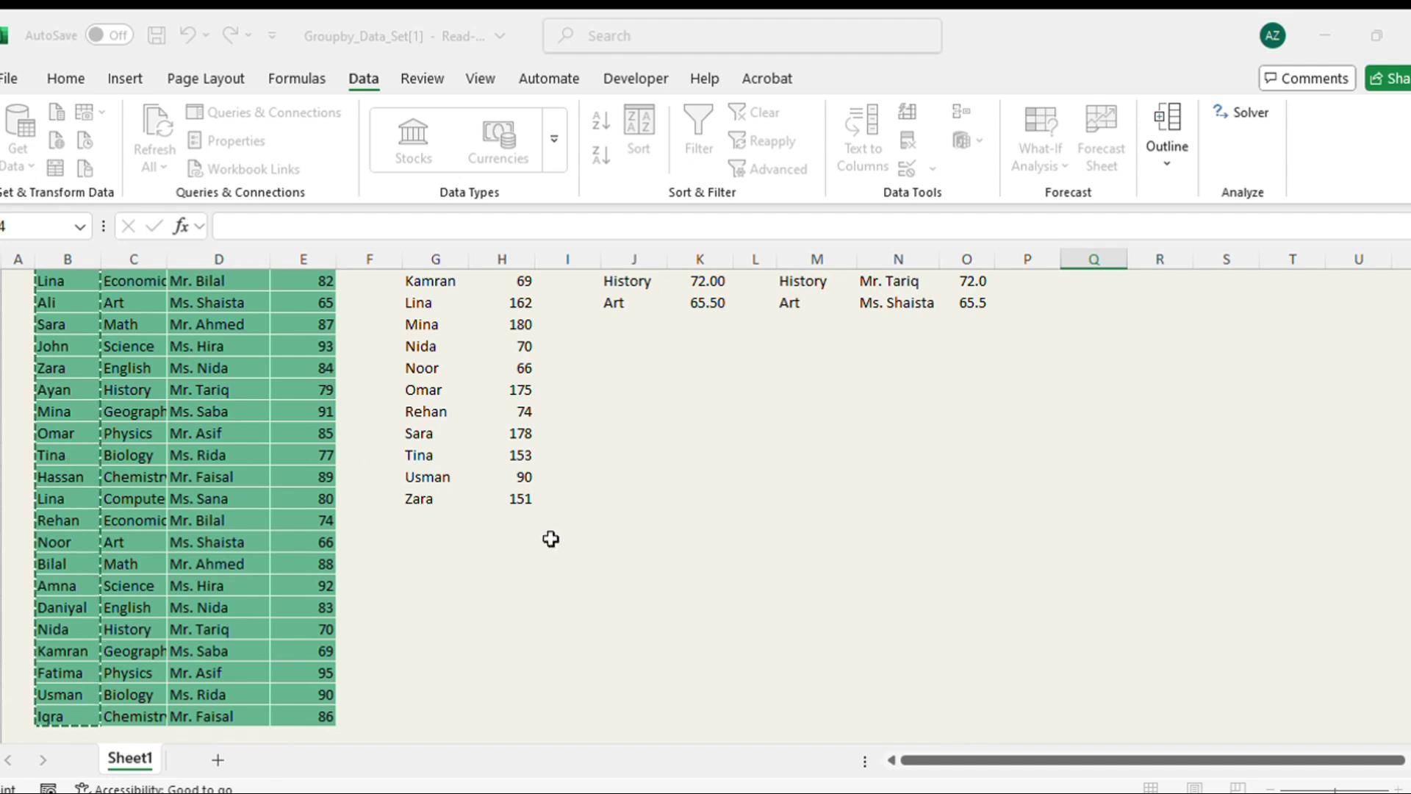
left_click(935, 653)
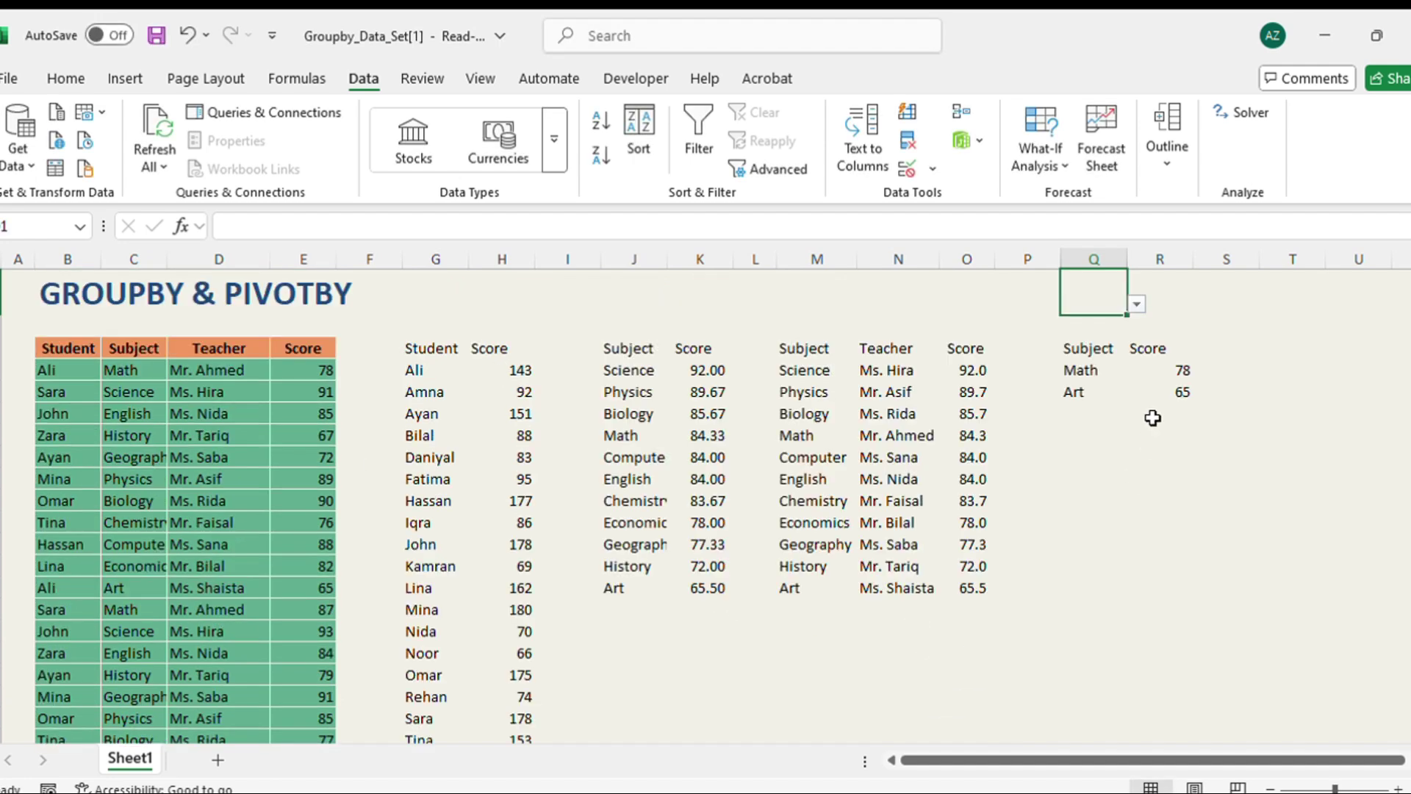
Choose the fourth listed student in Q1 and change the Q3 formula's filter condition to B3:B33=Q1.
type("Zara")
left_click(1088, 349)
left_click(625, 227)
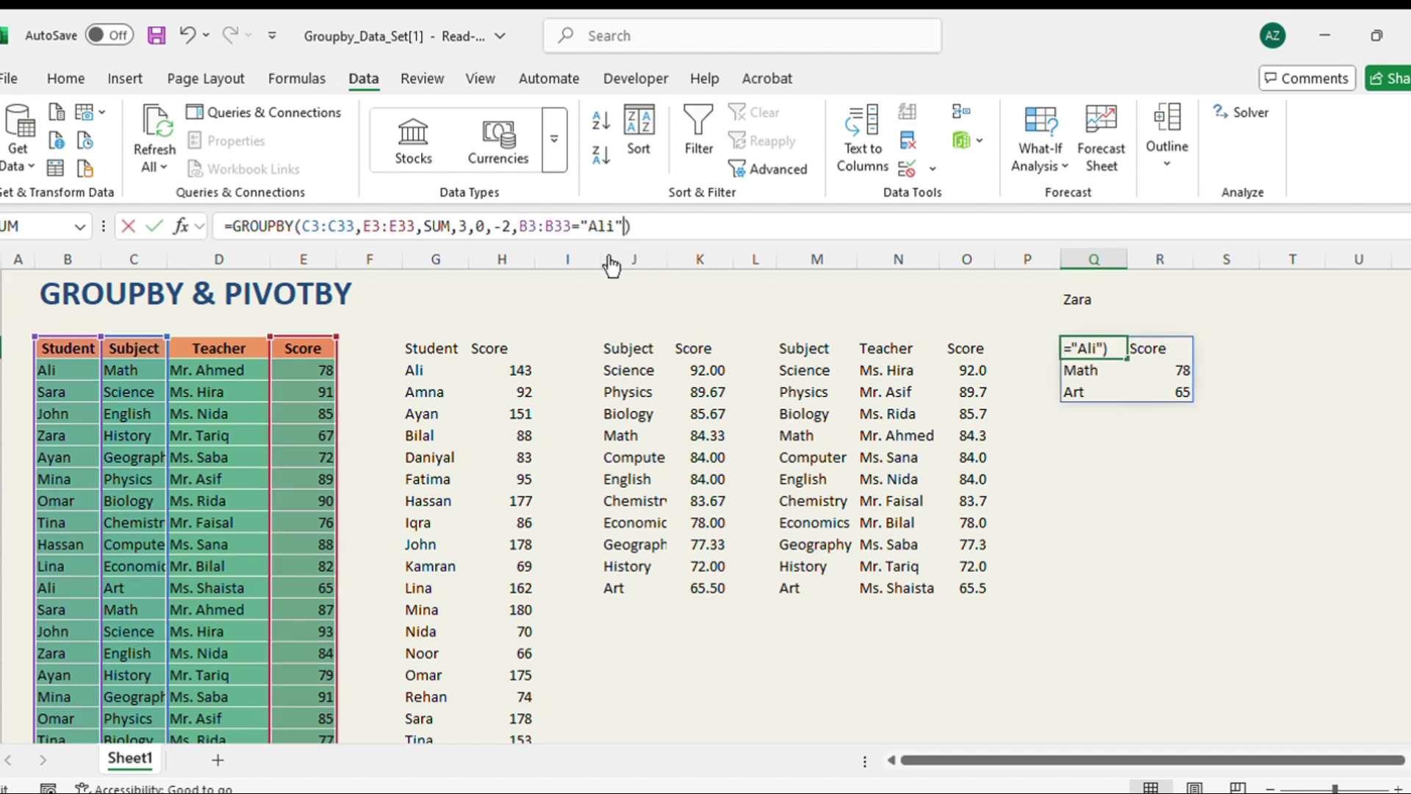
key("BackSpace")
key("BackSpace")
key("BackSpace")
key("BackSpace")
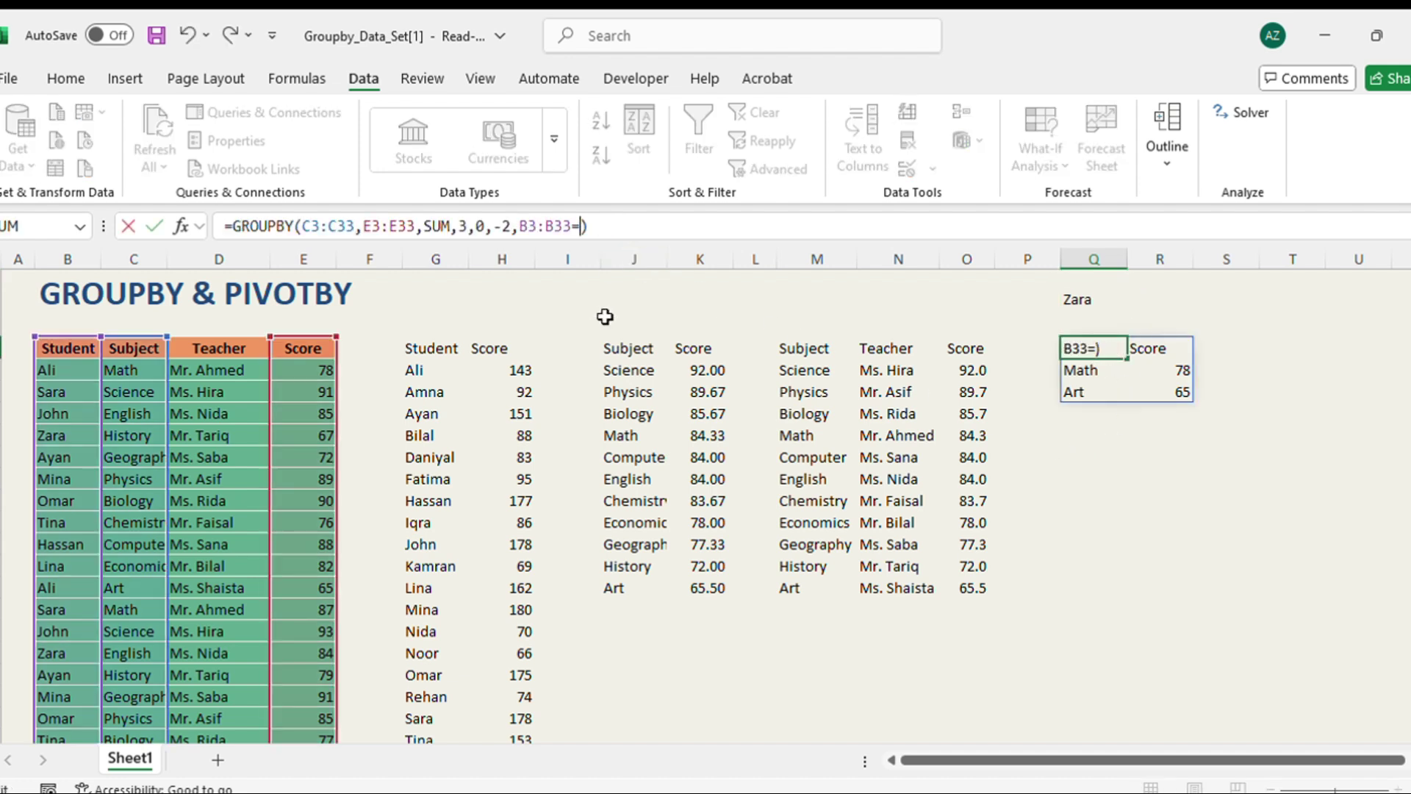
left_click(1077, 297)
key("Return")
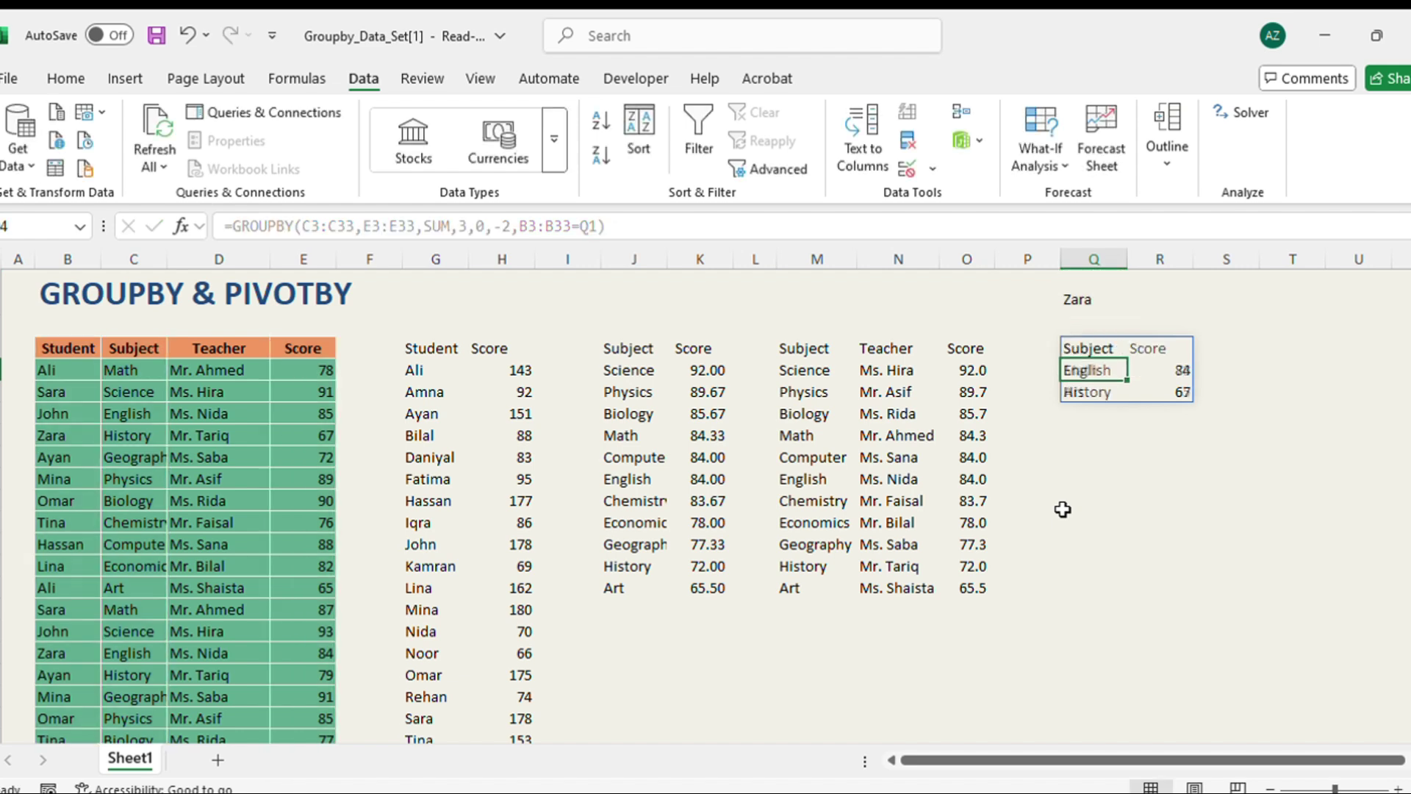
Choose the ninth listed student in cell Q1 to refilter the subject scores.
left_click(1139, 432)
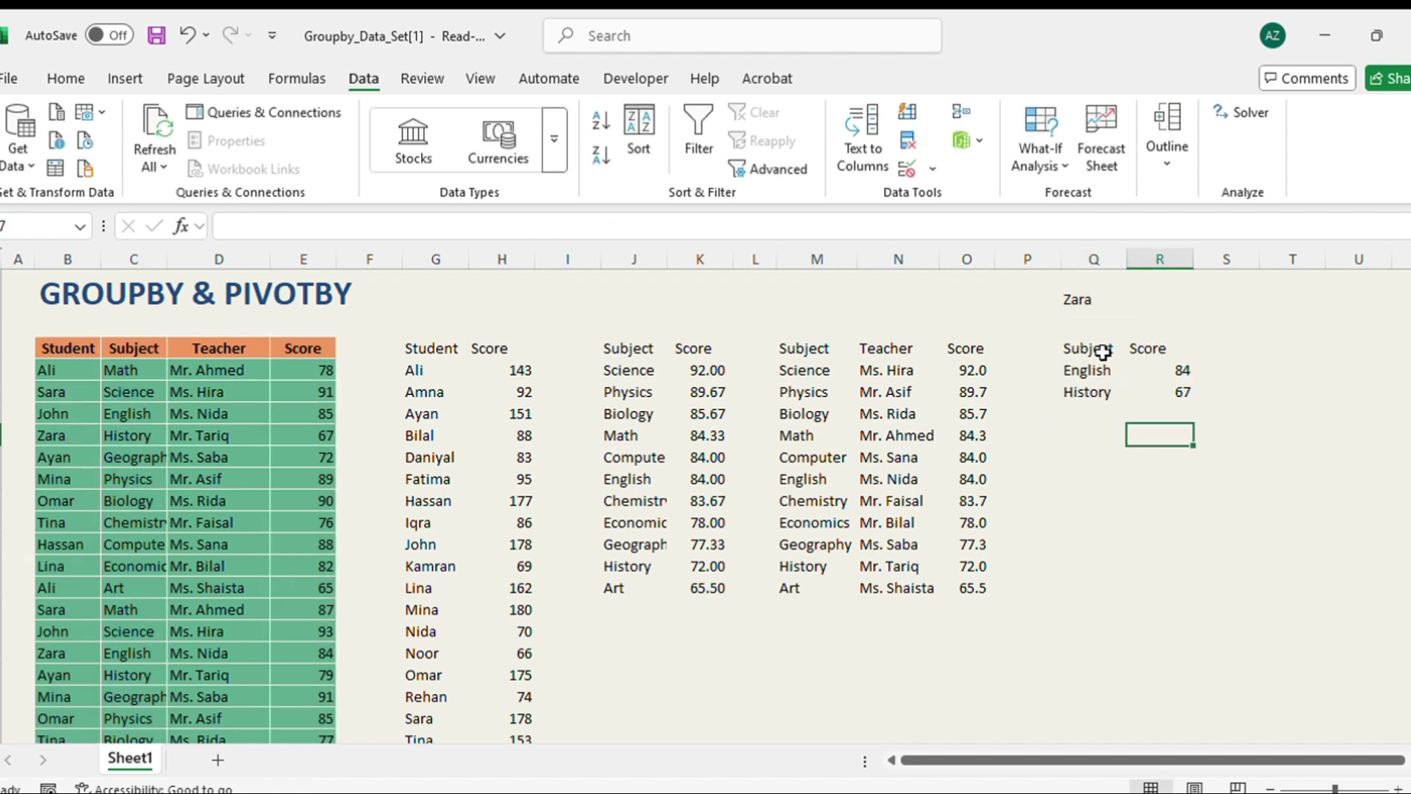
left_click(1096, 299)
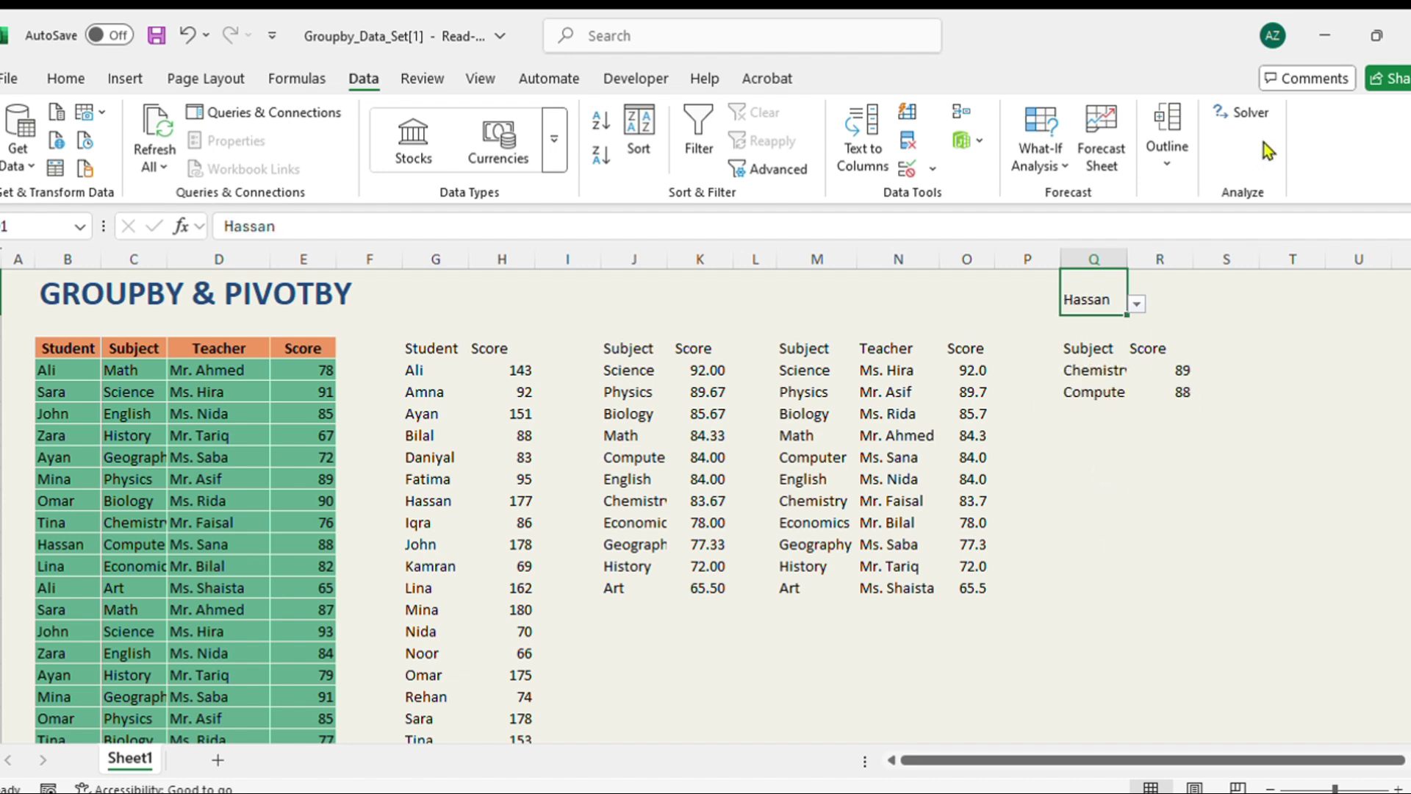
left_click(1226, 608)
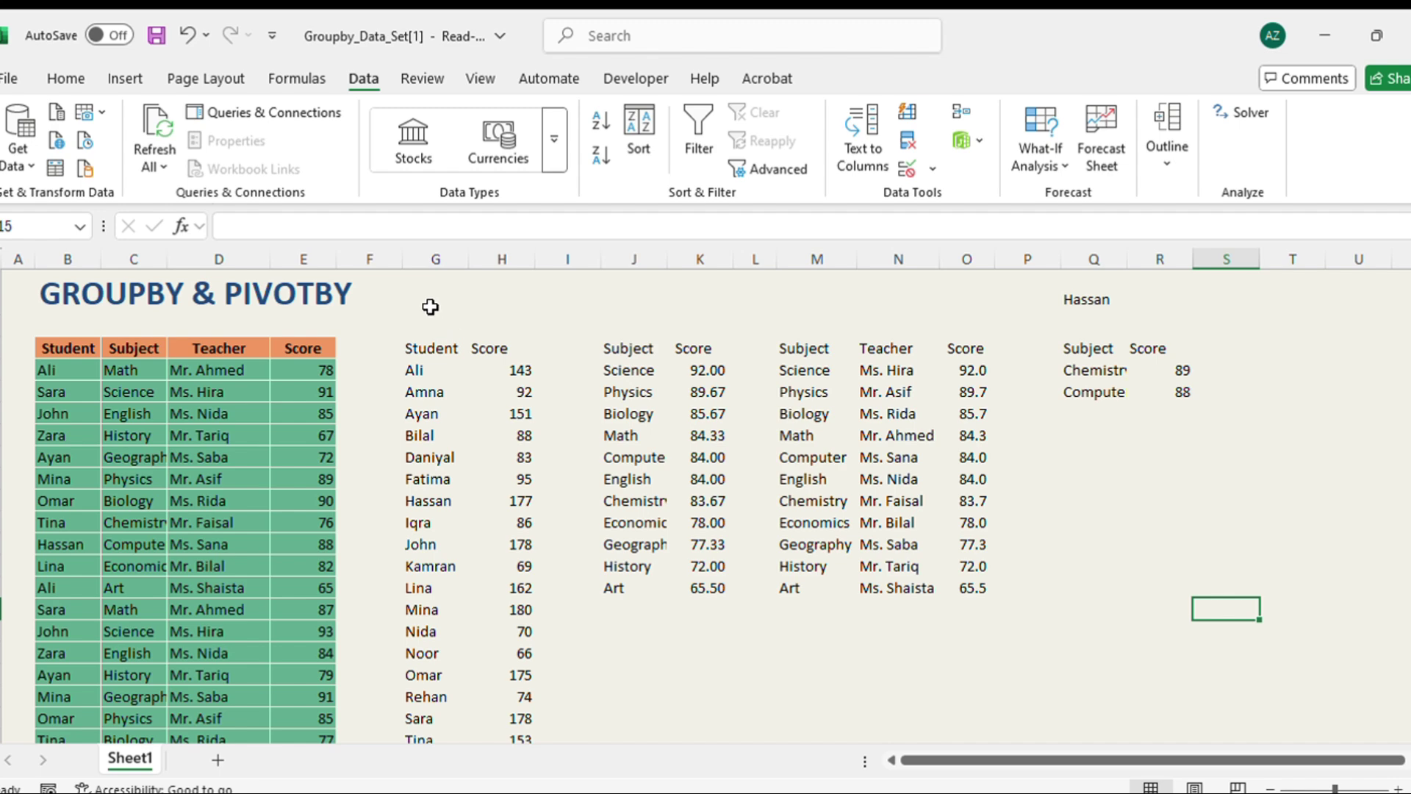
Clear all GROUPBY summaries and the student selector from columns G to S.
left_click_drag(431, 306, 1226, 714)
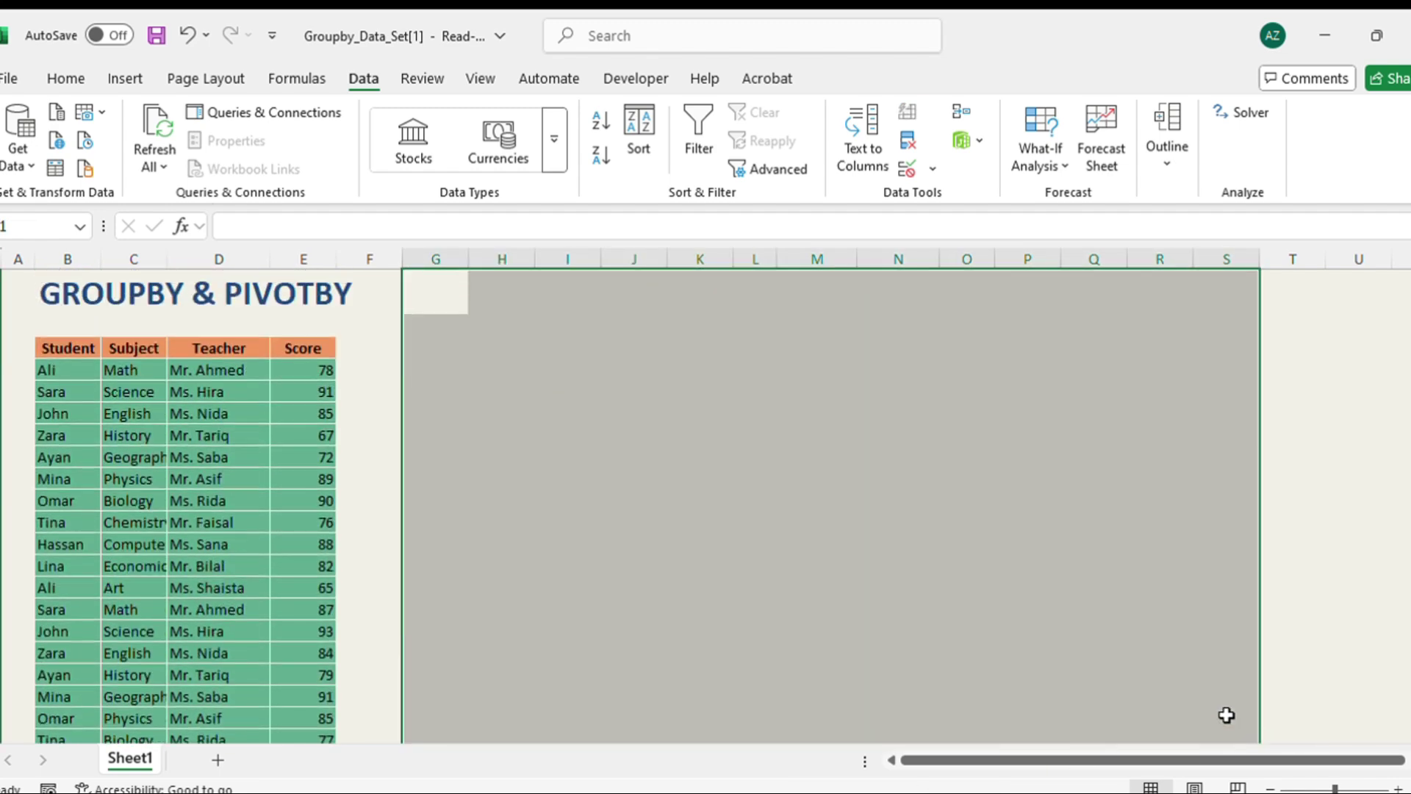
left_click(880, 540)
Begin a PIVOTBY formula in cell G3 with the student names B4:B33 as row fields.
left_click(429, 348)
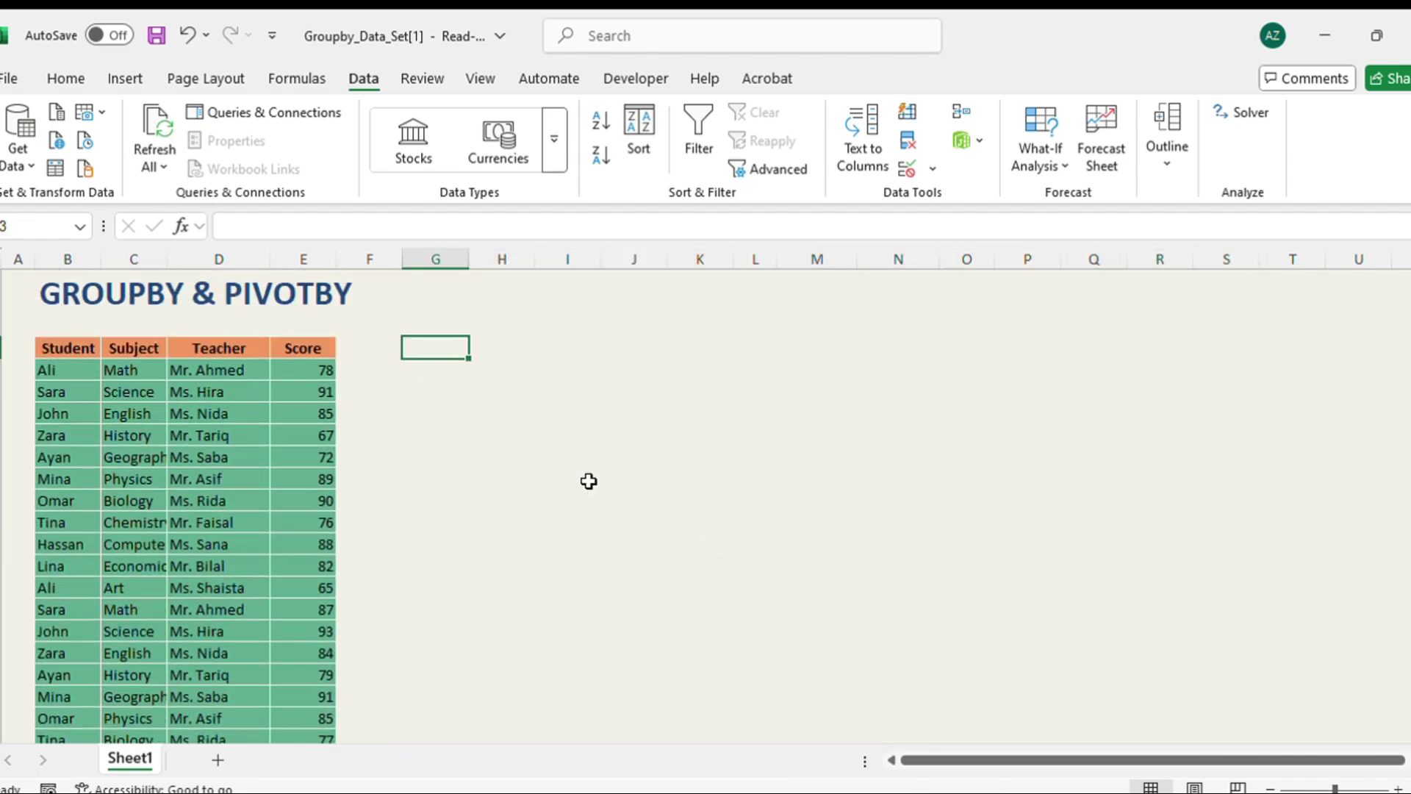
type("=pi")
key("Tab")
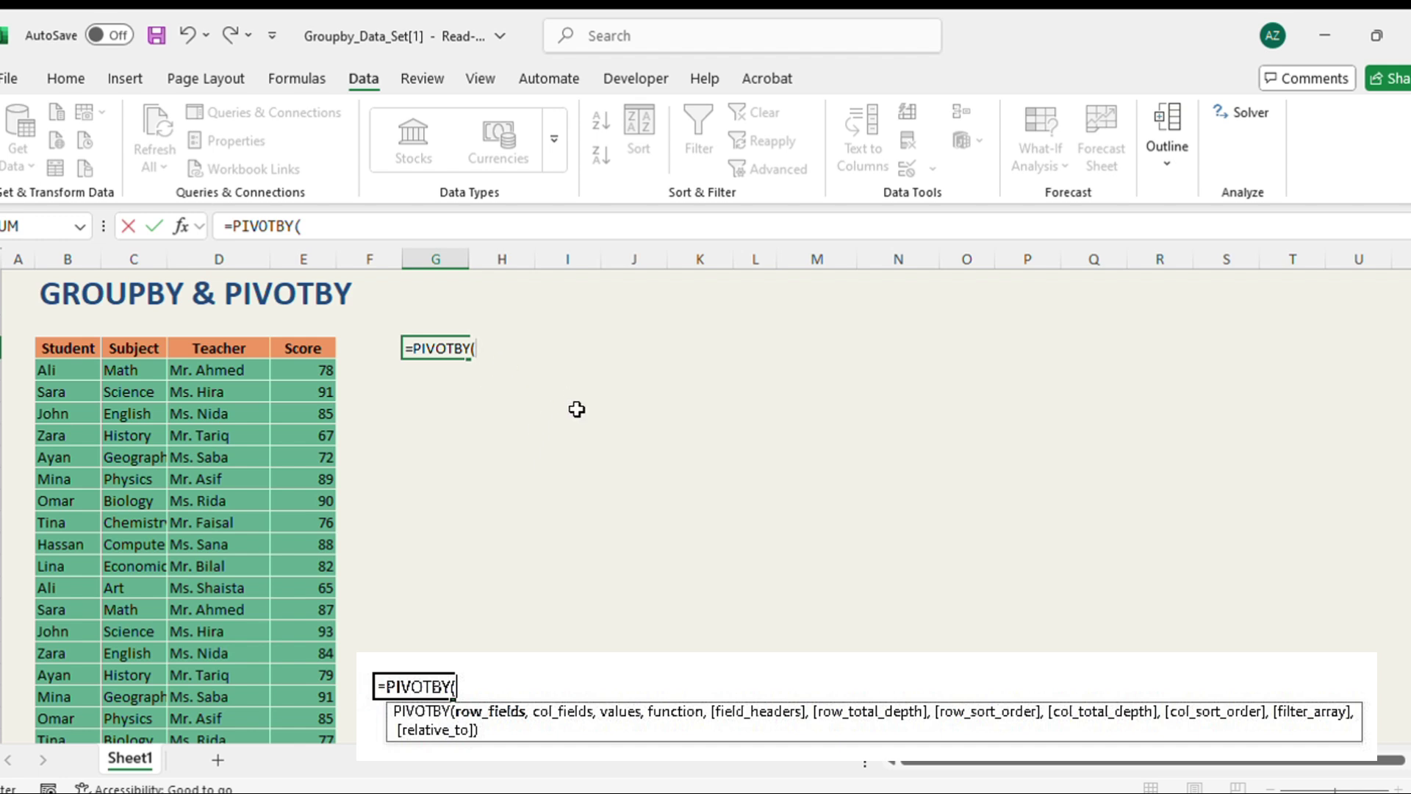
left_click(67, 368)
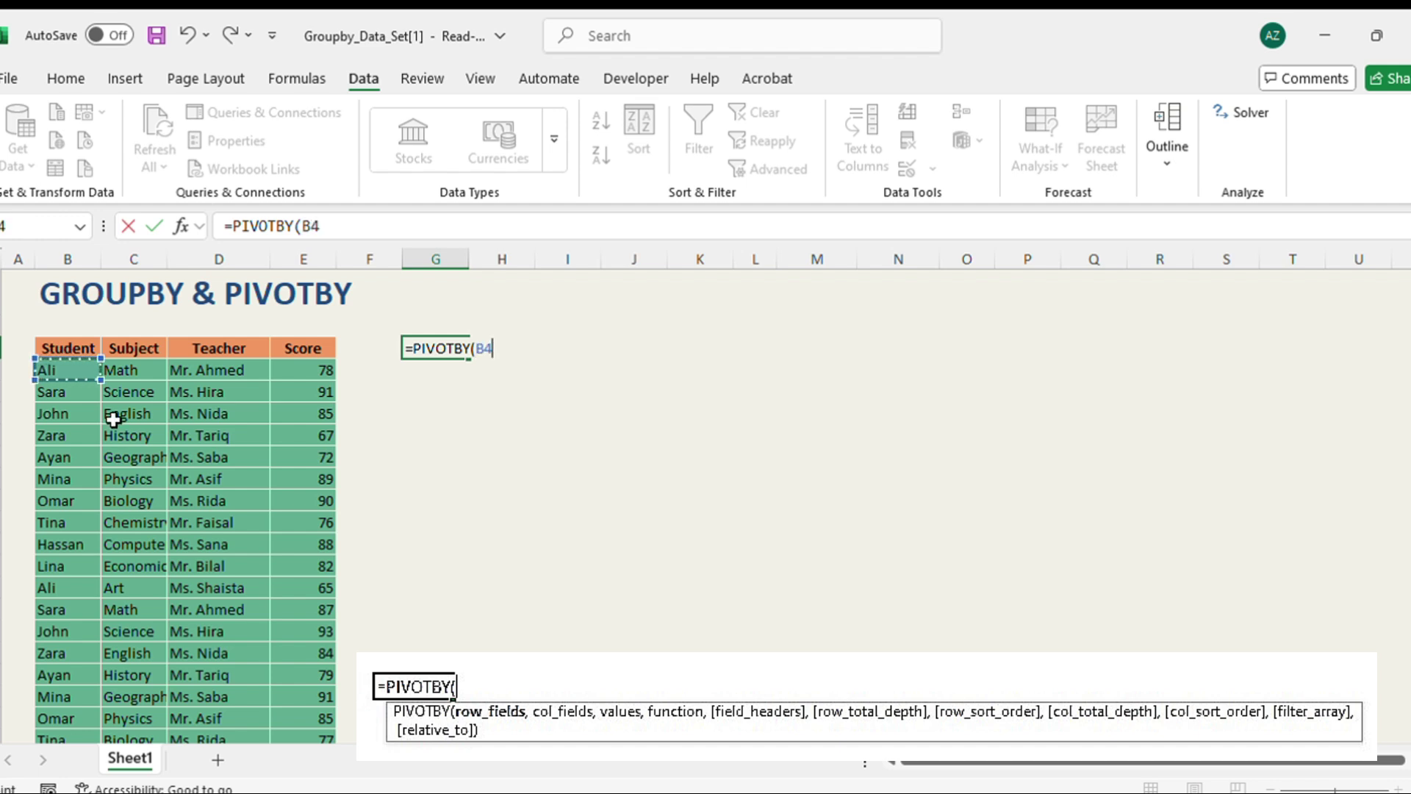
key("ctrl+shift+Down")
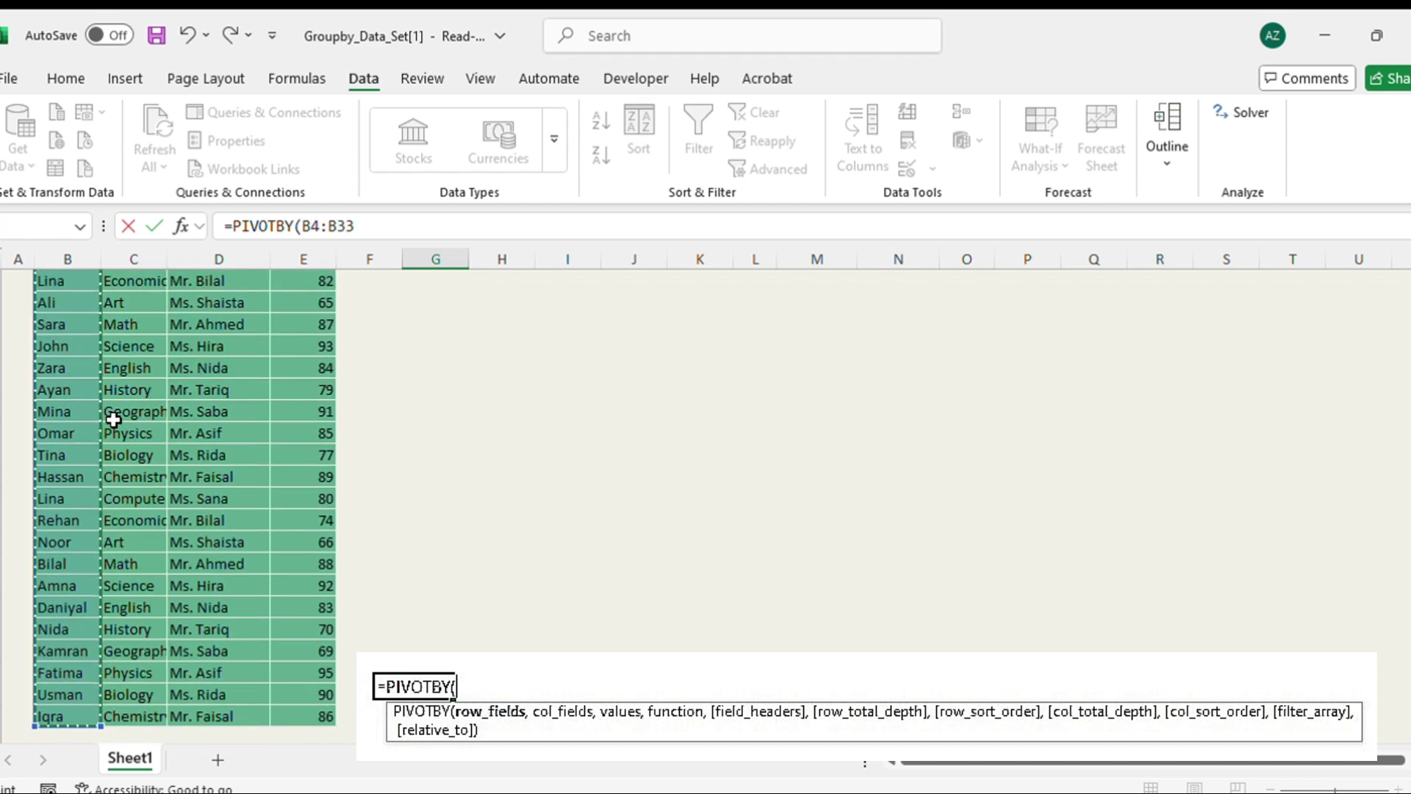
type(",")
scroll(214, 478, "up", 4)
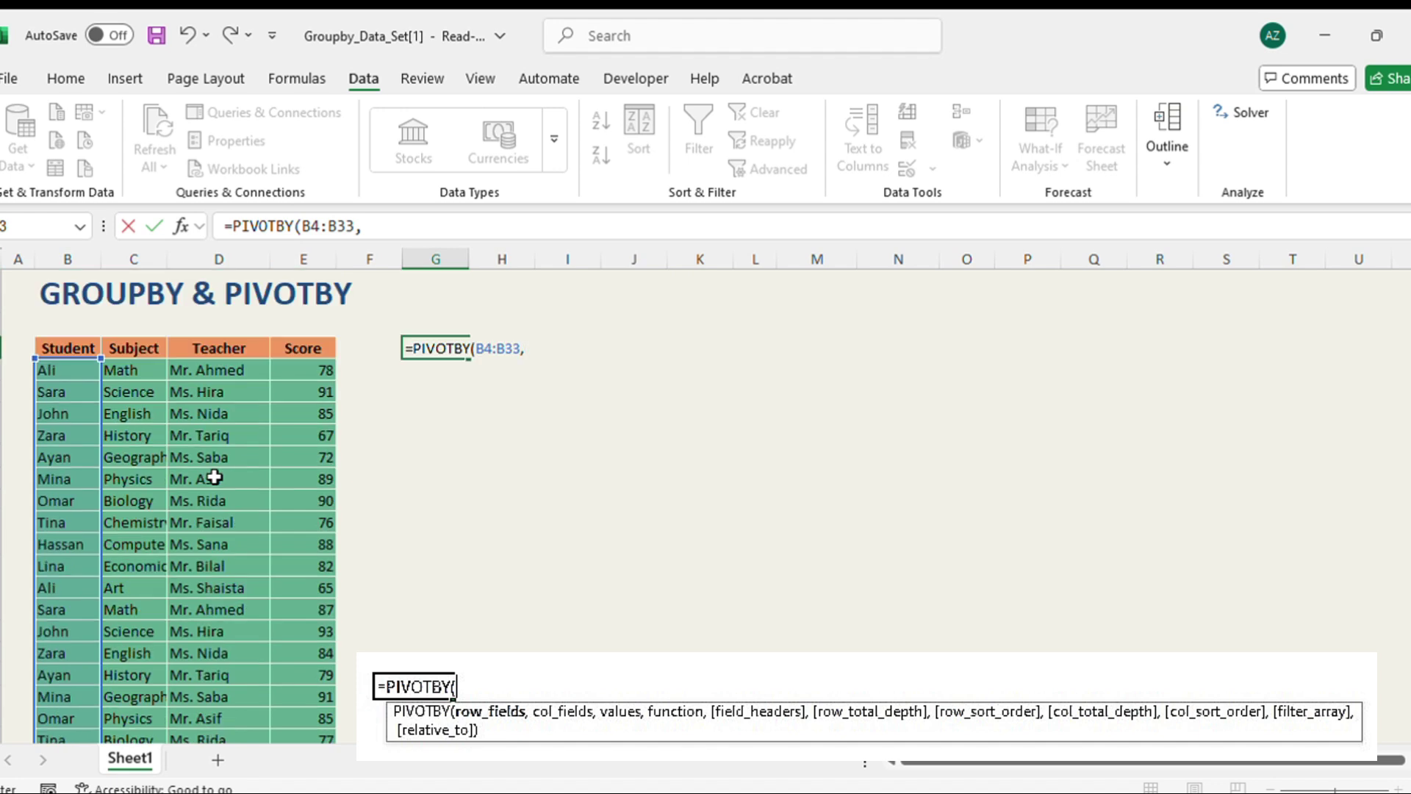
Complete the G3 formula with Subject C4:C33 as column fields, Score E4:E33 as values and SUM as the function.
left_click(126, 371)
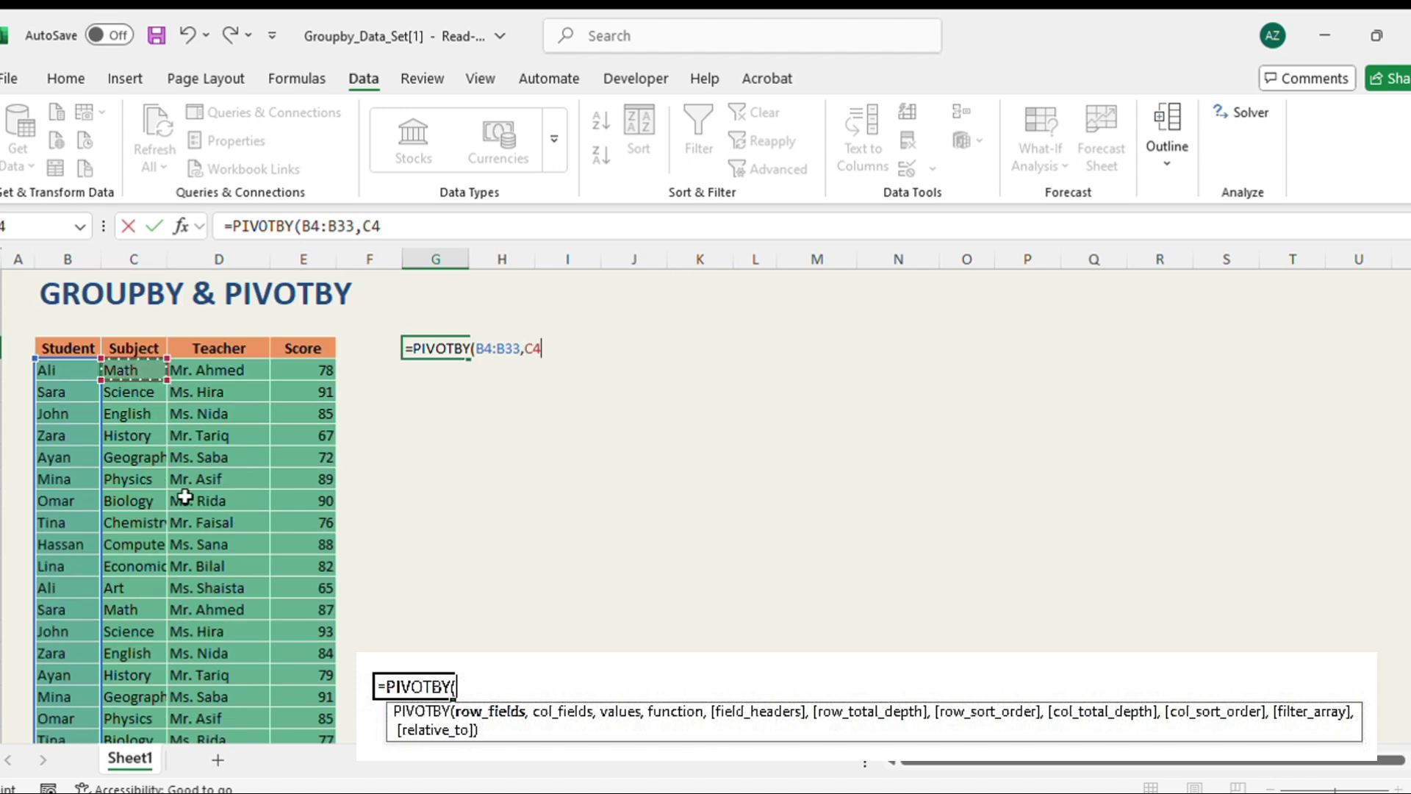
key("ctrl+shift+Down")
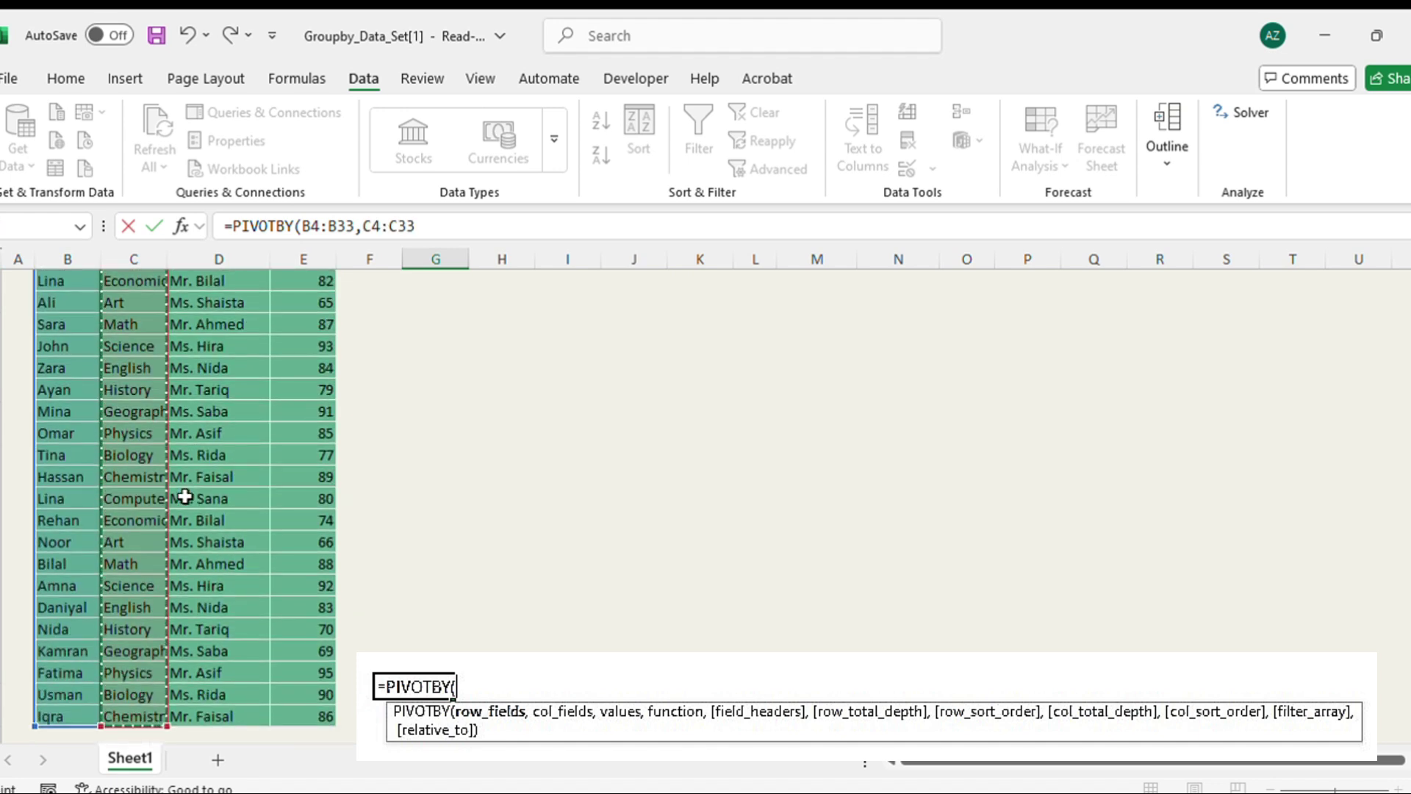
type(",")
scroll(196, 467, "up", 4)
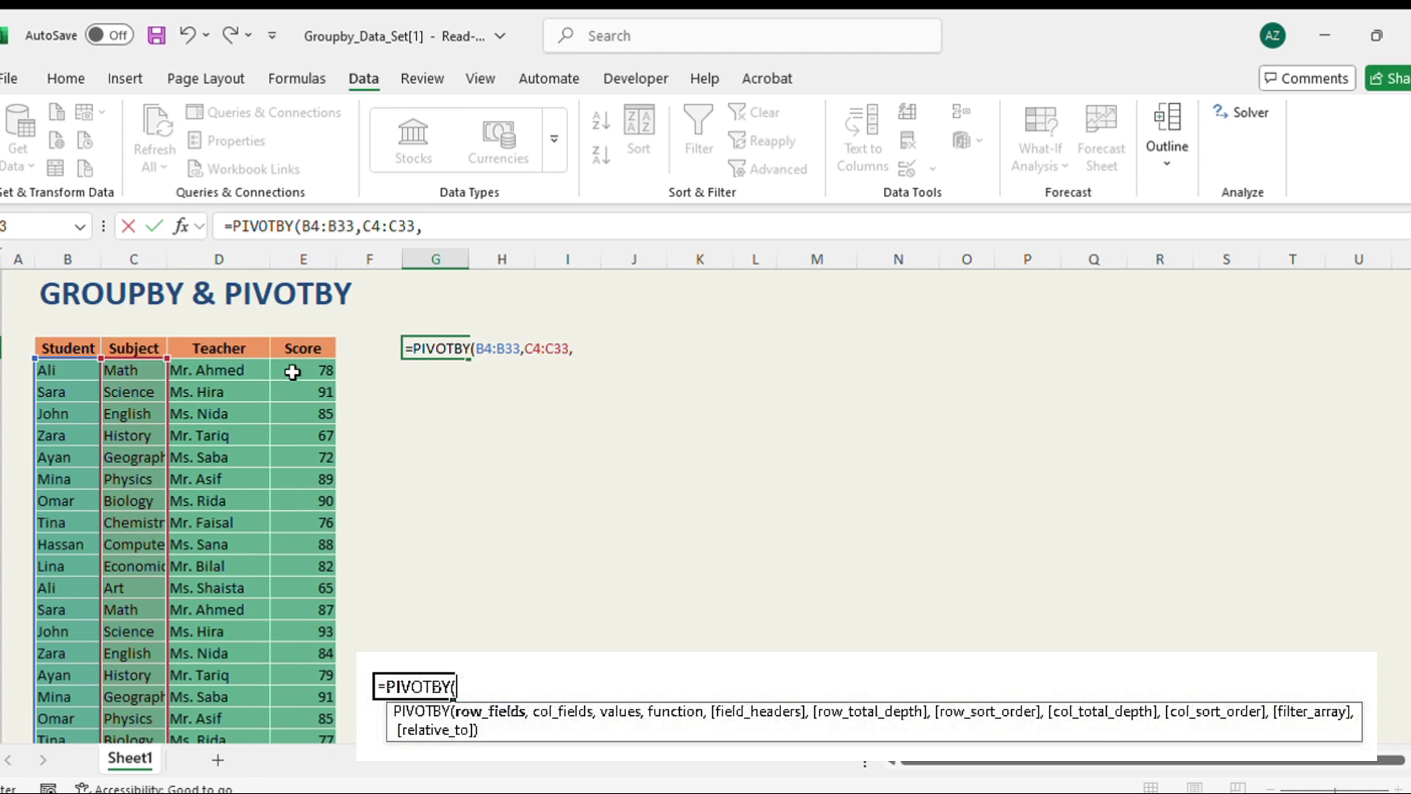
left_click(294, 371)
key("ctrl+shift+Down")
type(",SUM")
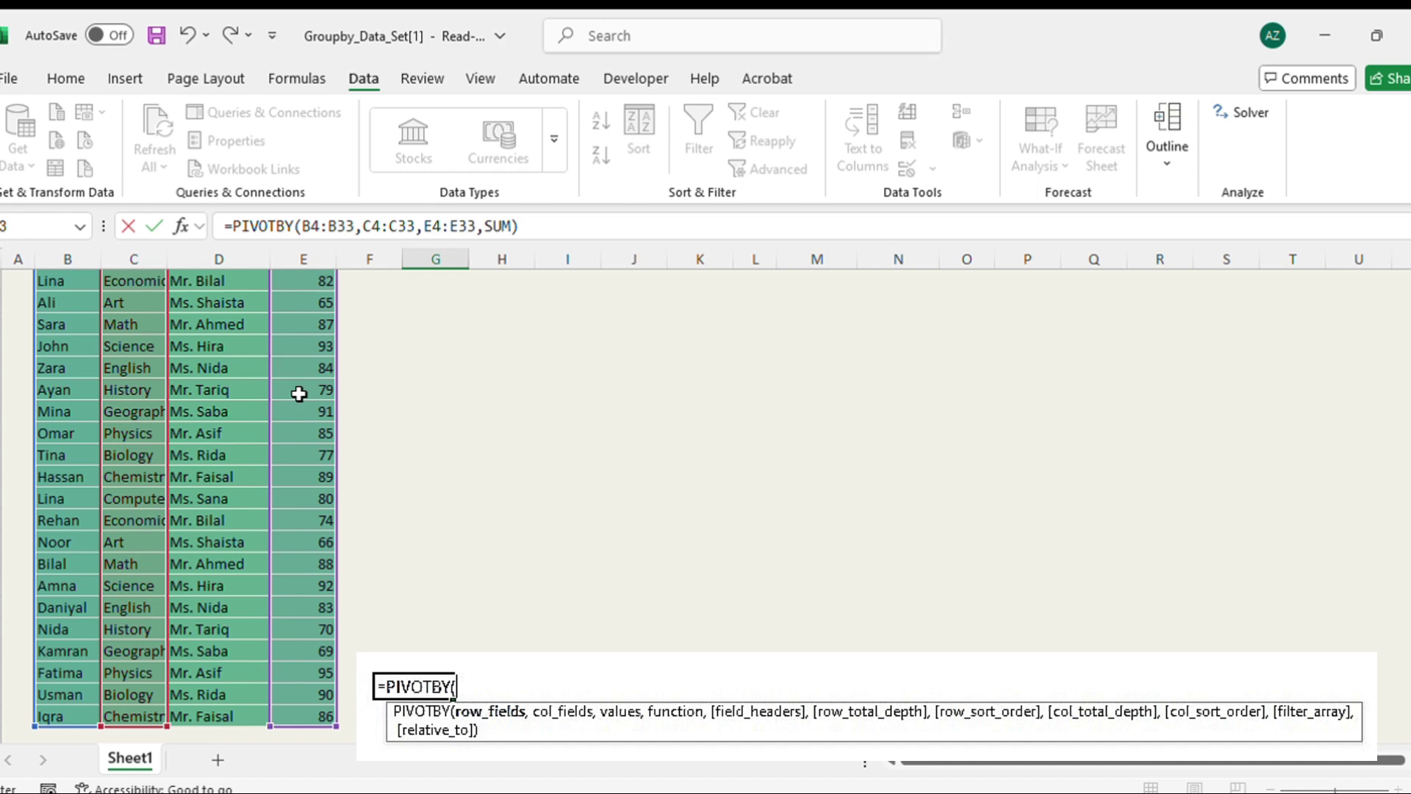
key("Return")
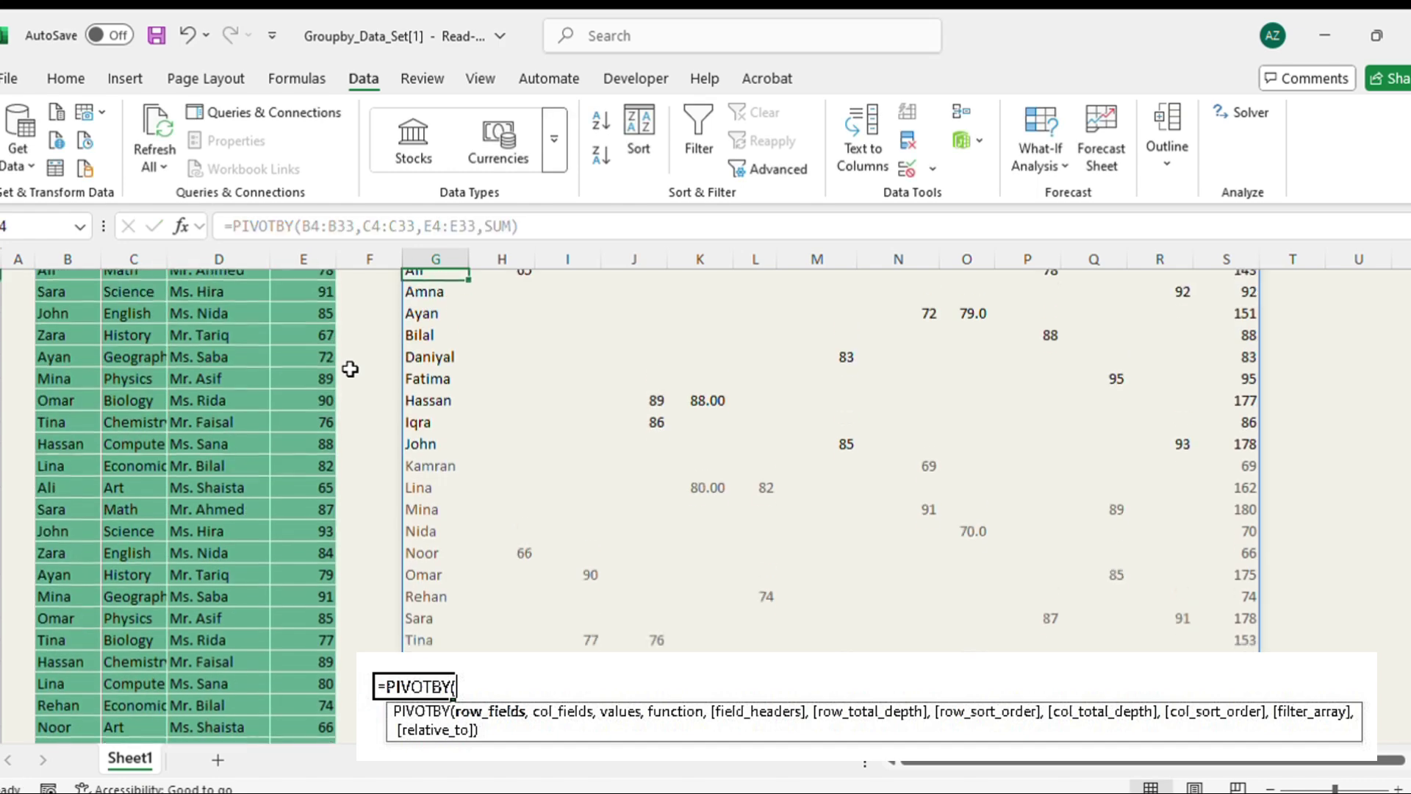
Examine the PIVOTBY result's subject headers, student rows, and the first student's scores and total.
scroll(806, 470, "up", 5)
left_click_drag(497, 351, 1247, 352)
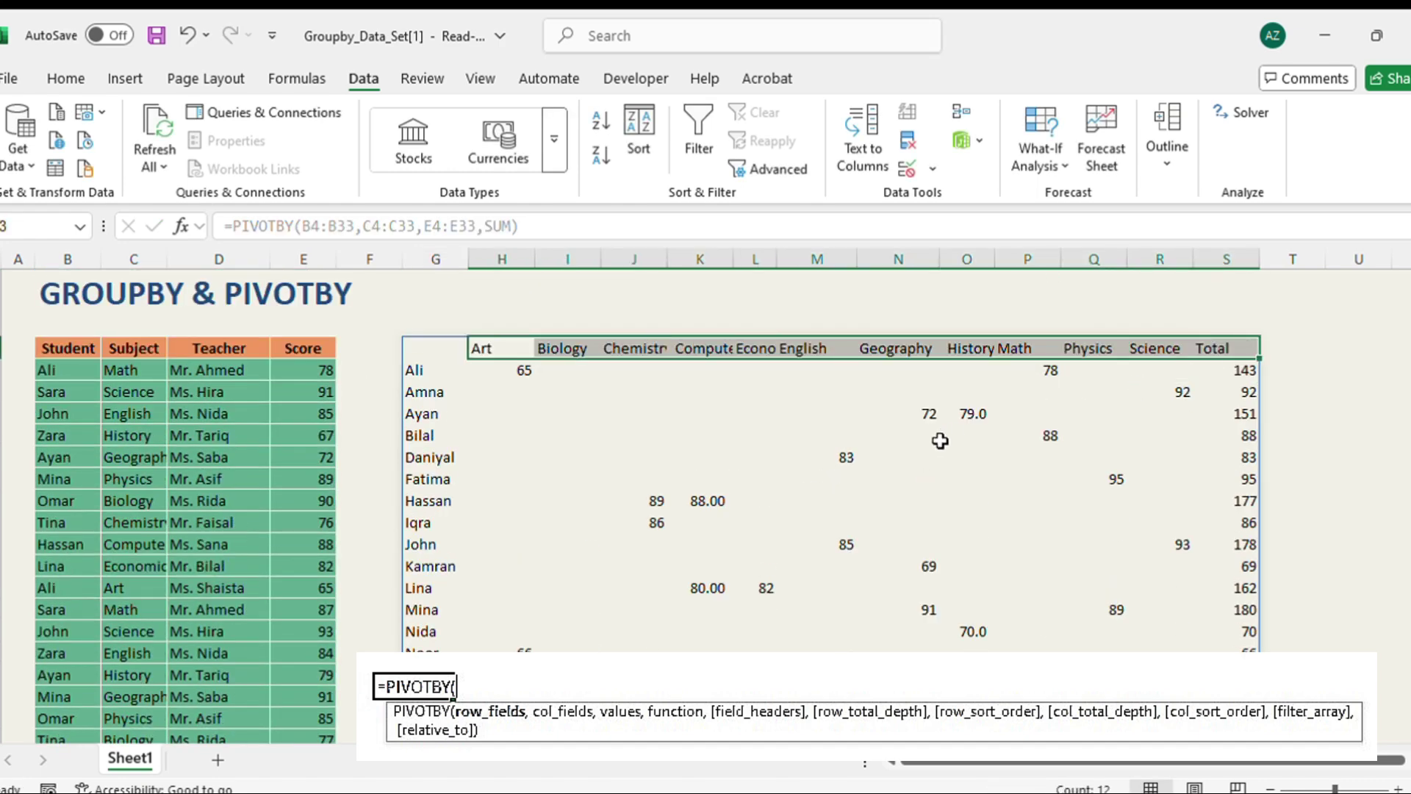
scroll(633, 457, "down", 2)
scroll(423, 306, "up", 1)
left_click_drag(423, 306, 419, 695)
left_click(552, 368)
left_click(424, 307)
left_click(517, 306)
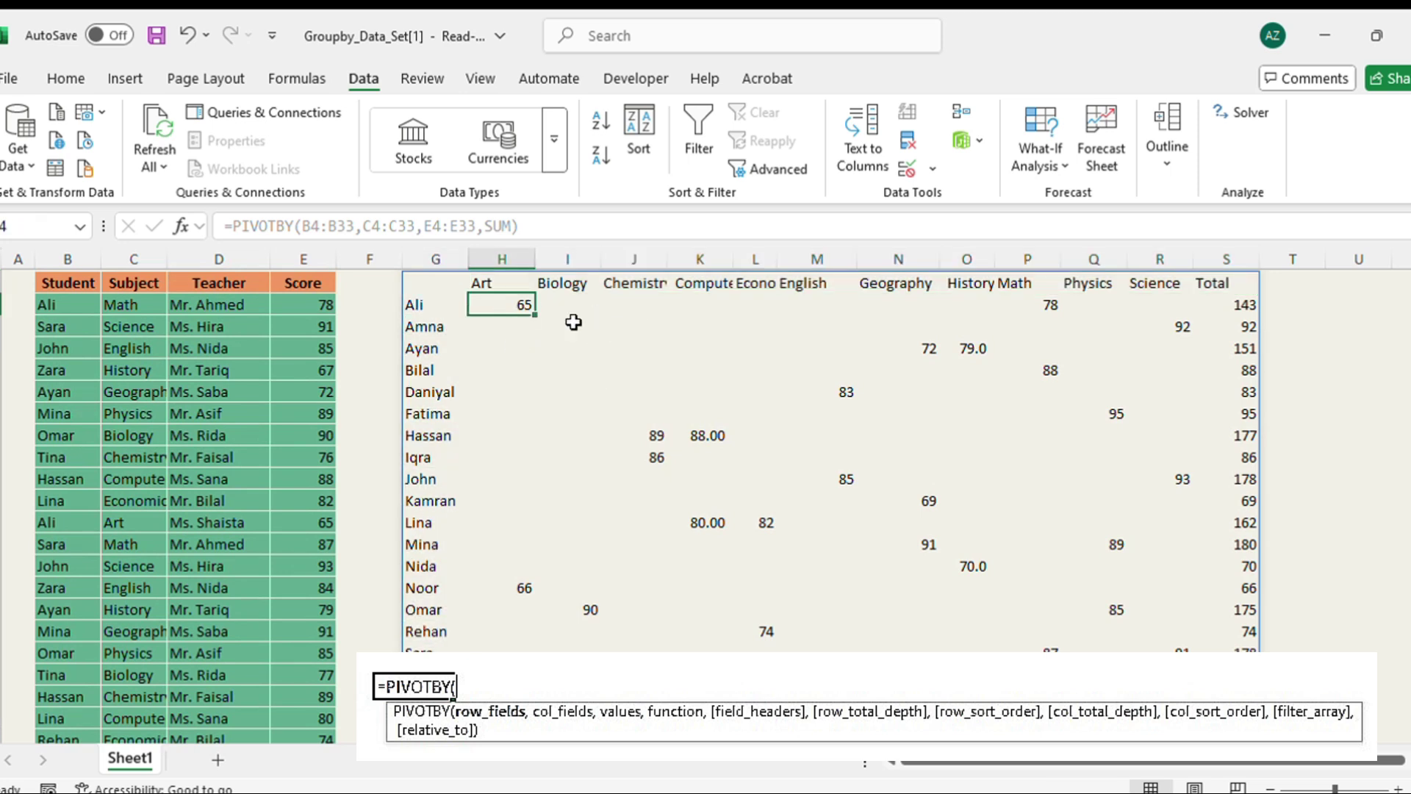
left_click(1015, 306)
key("ctrl+Right")
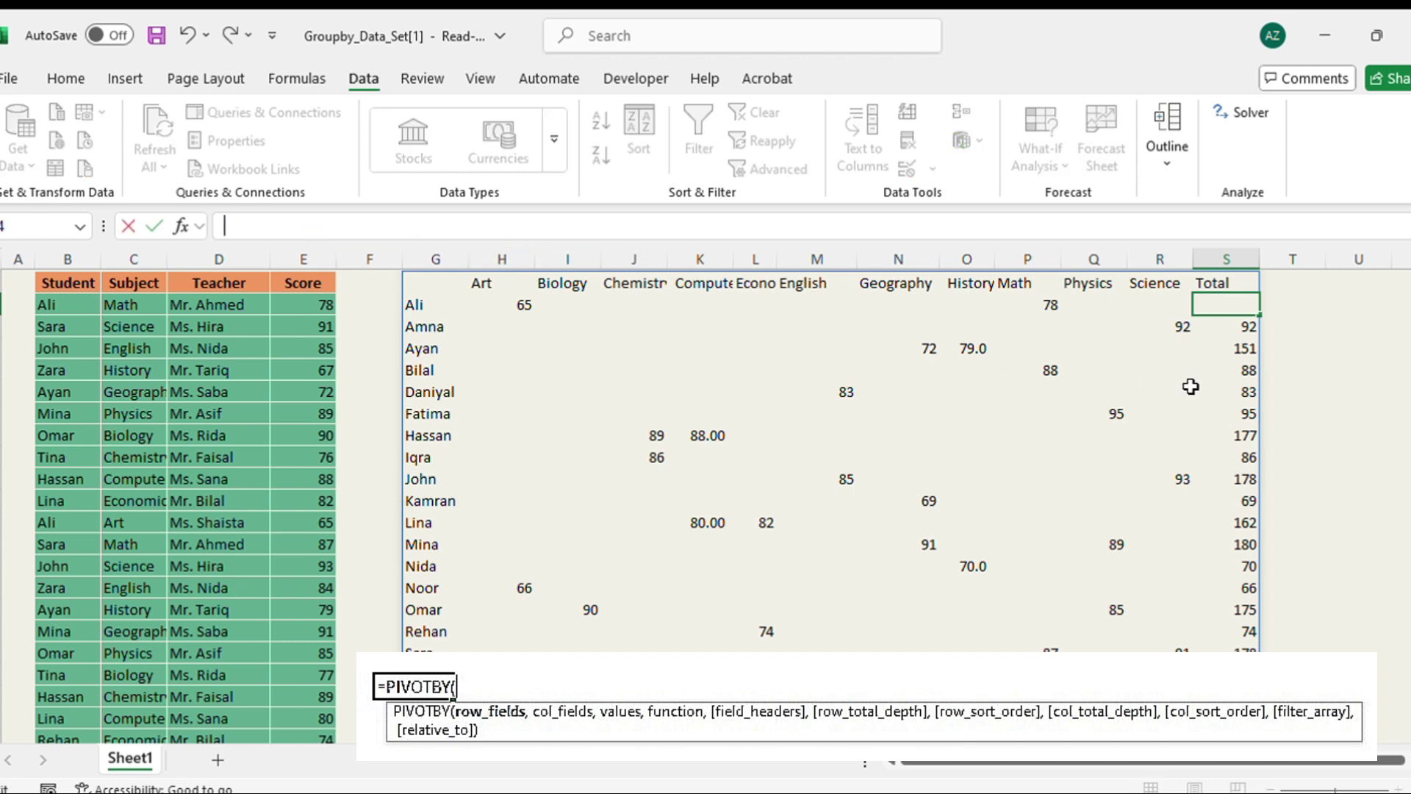
key("Down")
scroll(800, 388, "up", 2)
Change the function in the G3 PIVOTBY formula to AVERAGE and review the resulting table.
left_click(457, 352)
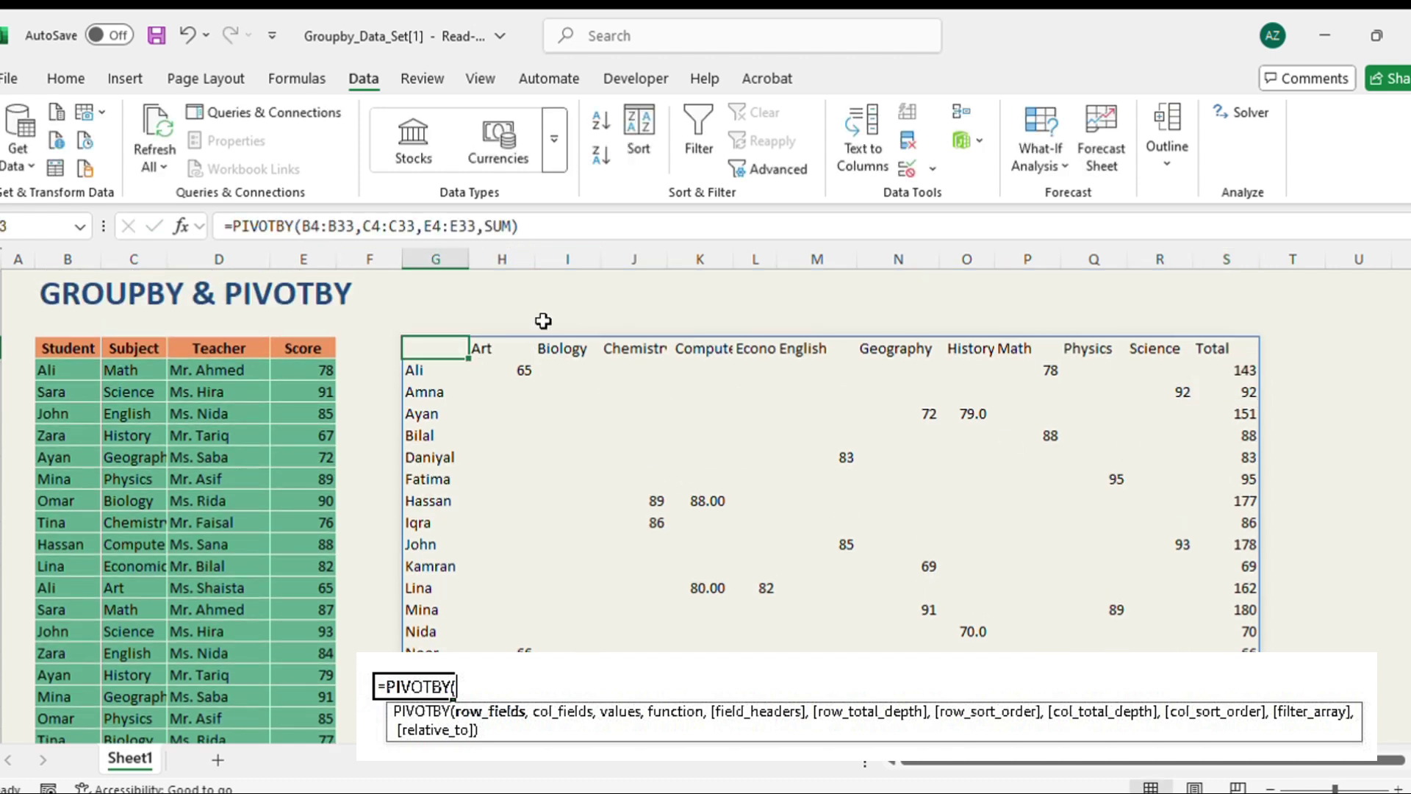
left_click(519, 229)
key("BackSpace")
key("BackSpace")
key("BackSpace")
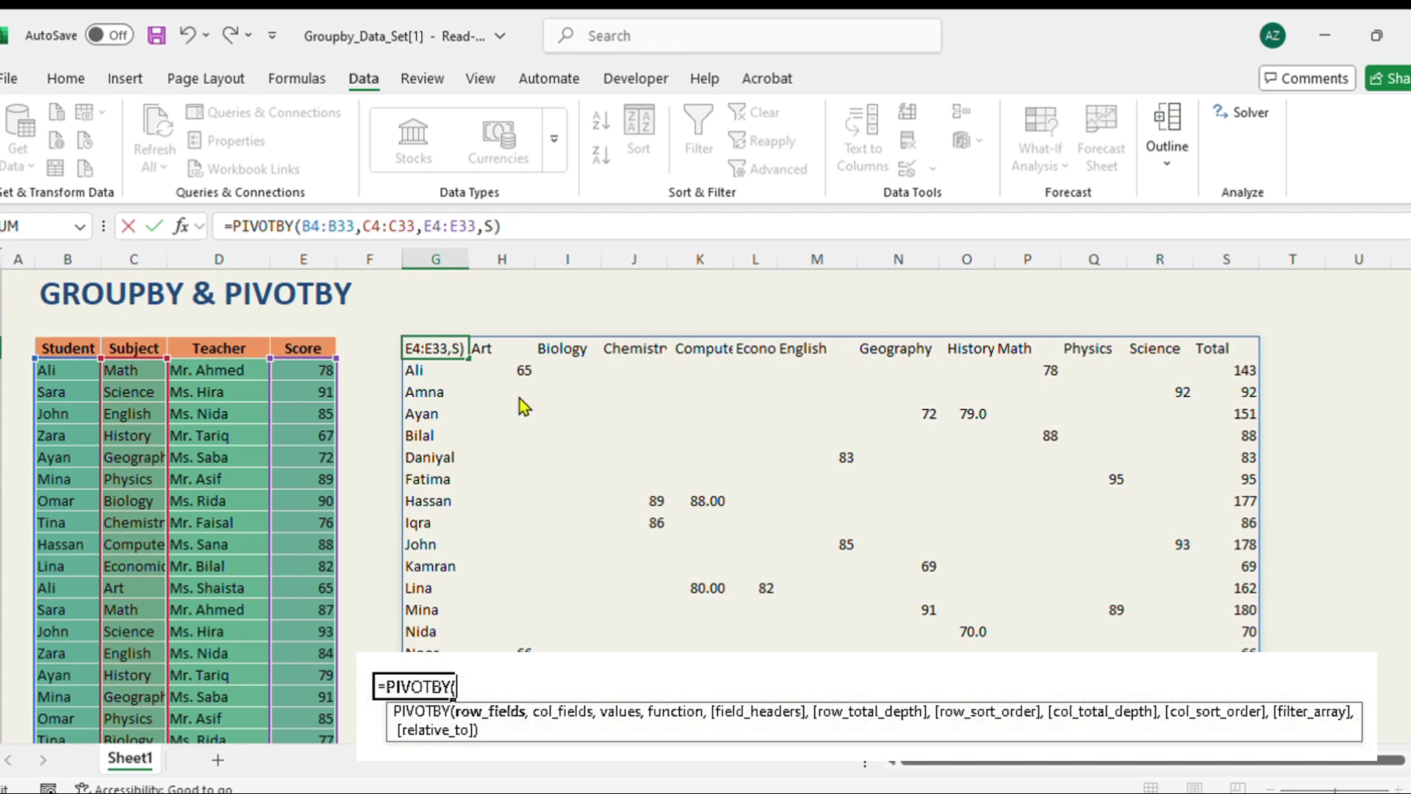
type("AVERAGE")
key("Return")
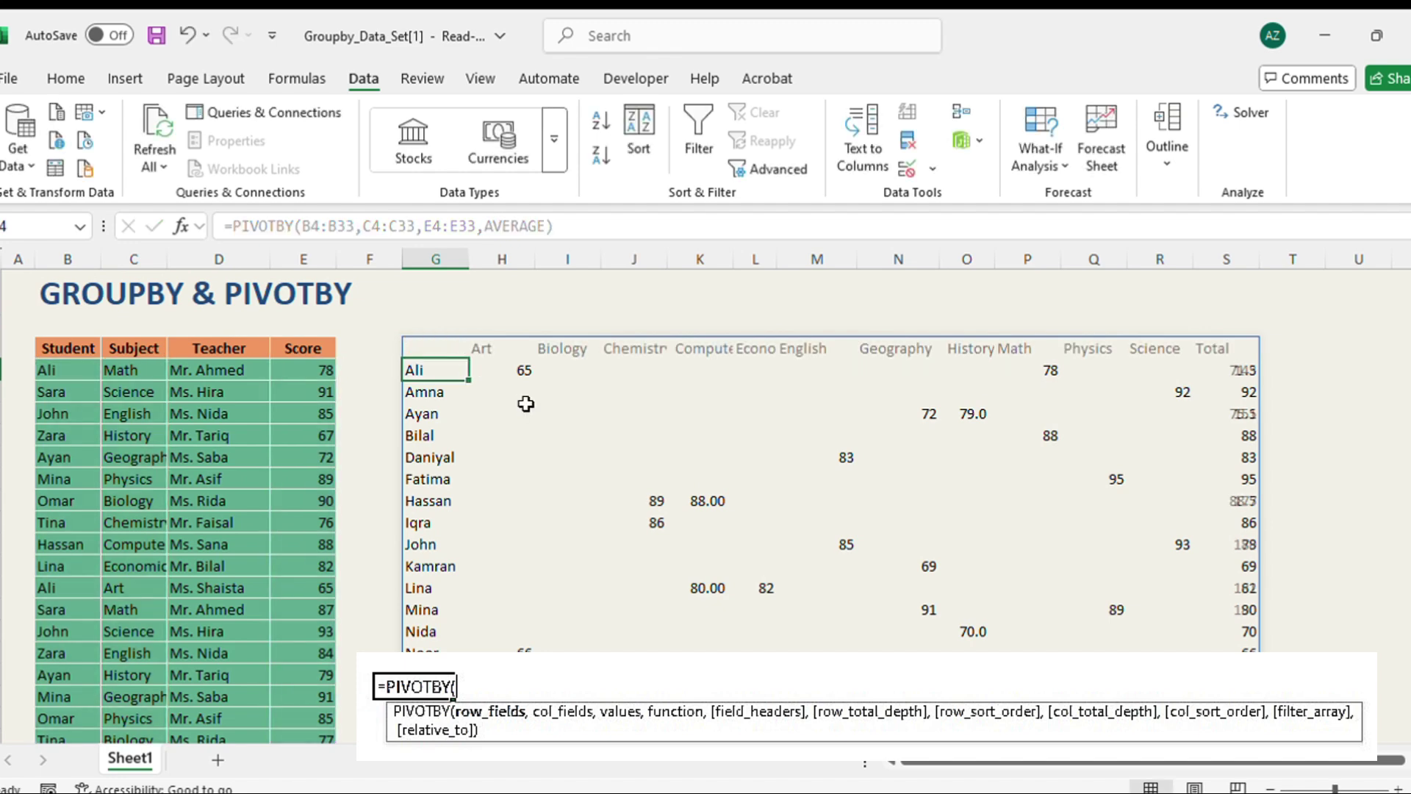
scroll(1165, 428, "down", 4)
scroll(1164, 430, "up", 4)
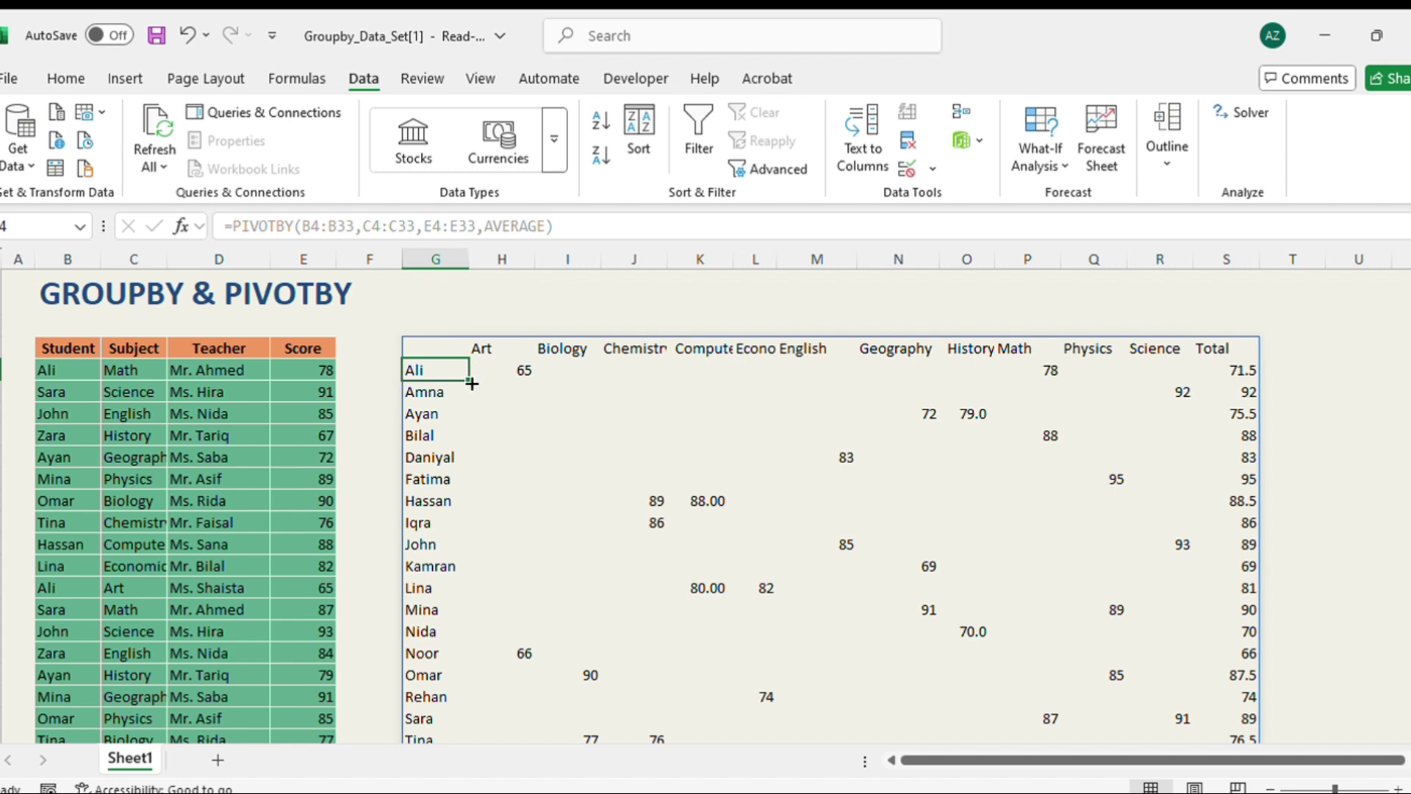
left_click(755, 435)
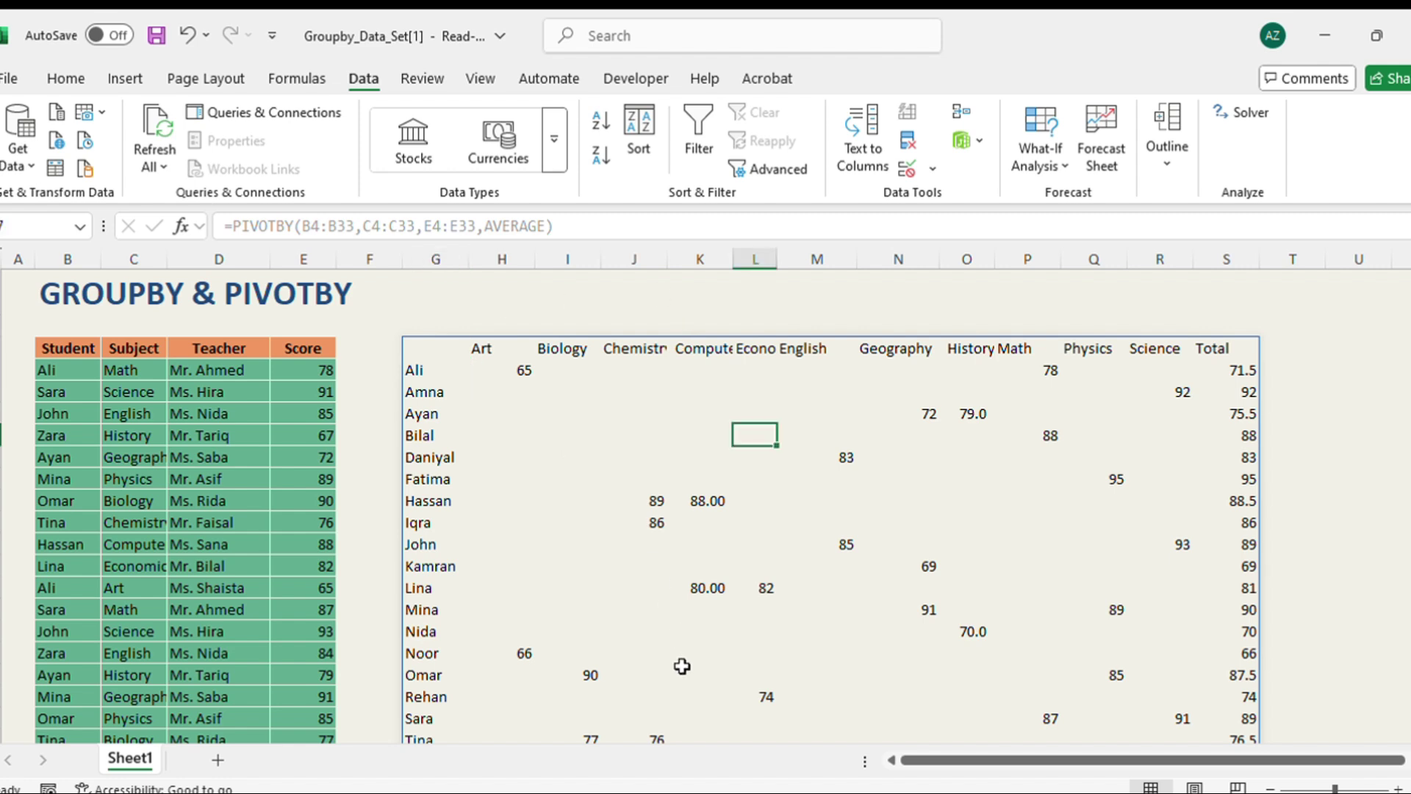